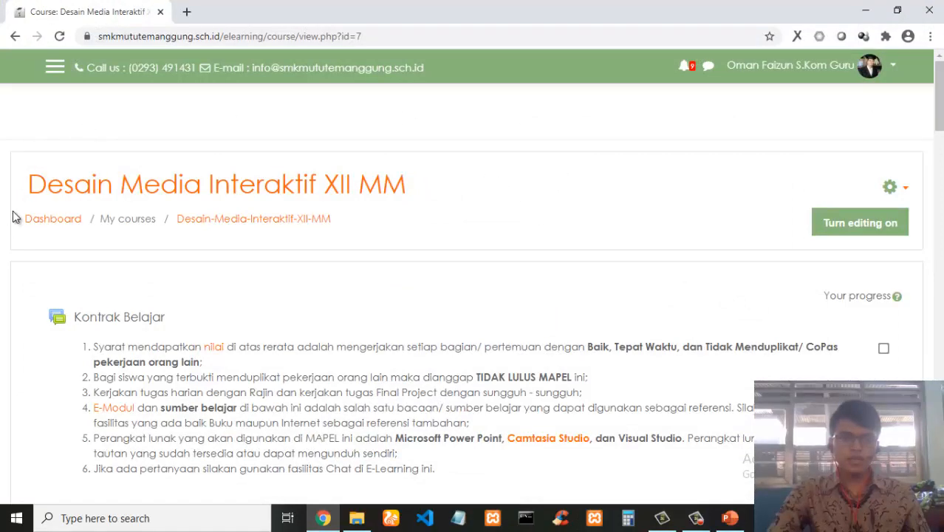
Scroll through the Desain Media Interaktif XII MM course page to review its sections and assignments.
scroll(583, 144, "down", 5)
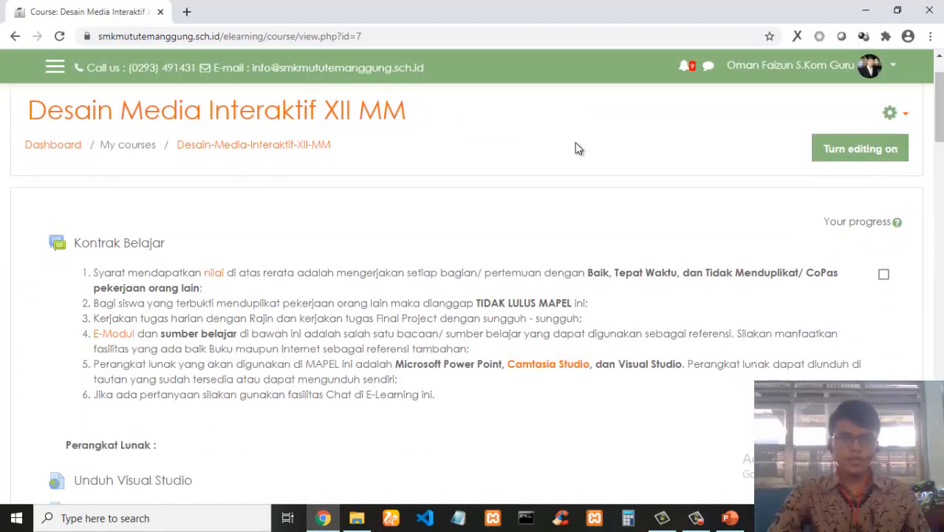
scroll(578, 148, "down", 15)
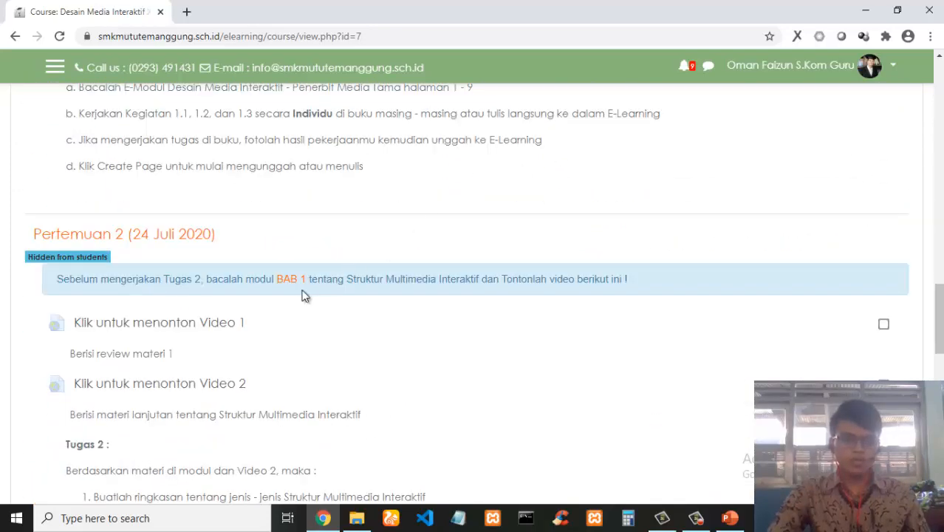
scroll(151, 347, "down", 3)
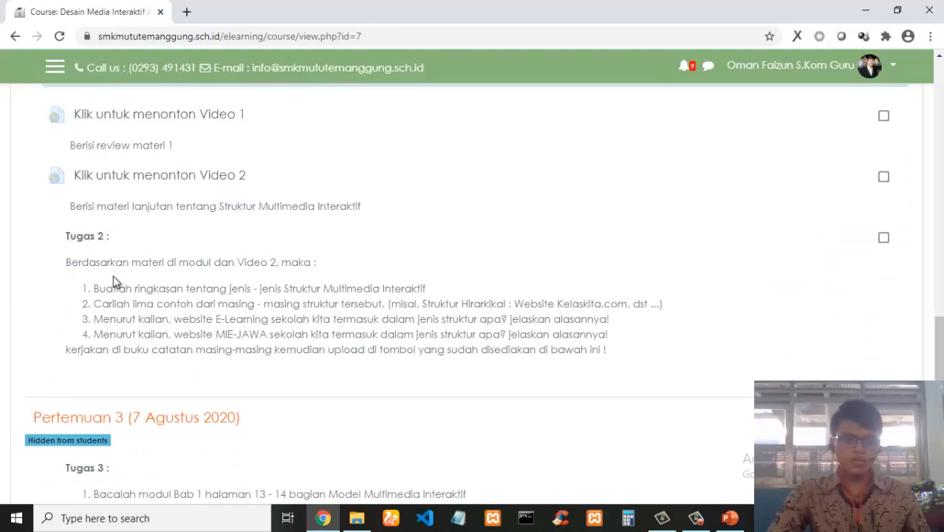
scroll(113, 275, "down", 3)
scroll(211, 275, "up", 5)
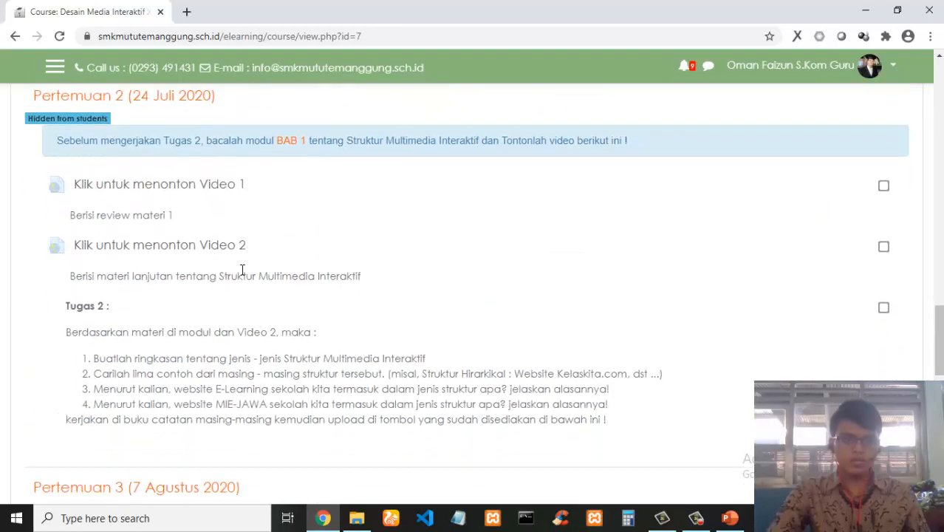
scroll(917, 247, "up", 10)
scroll(906, 174, "up", 3)
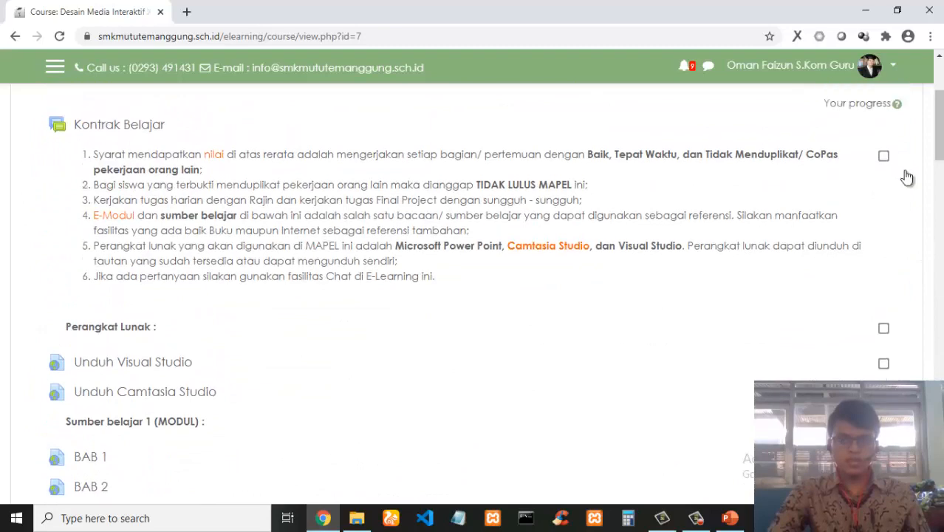
Turn editing on for the course and move to the Pertemuan 1 section.
left_click(878, 223)
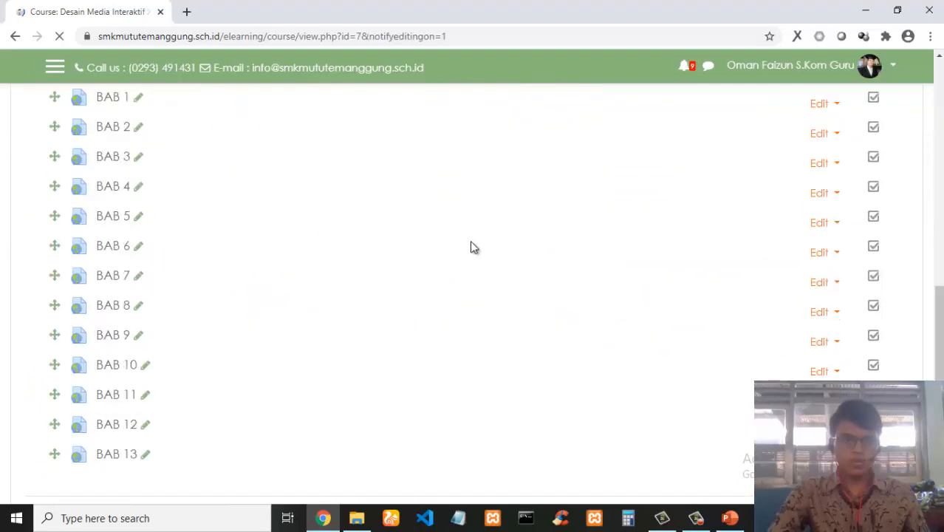
scroll(277, 290, "down", 2)
scroll(275, 291, "down", 6)
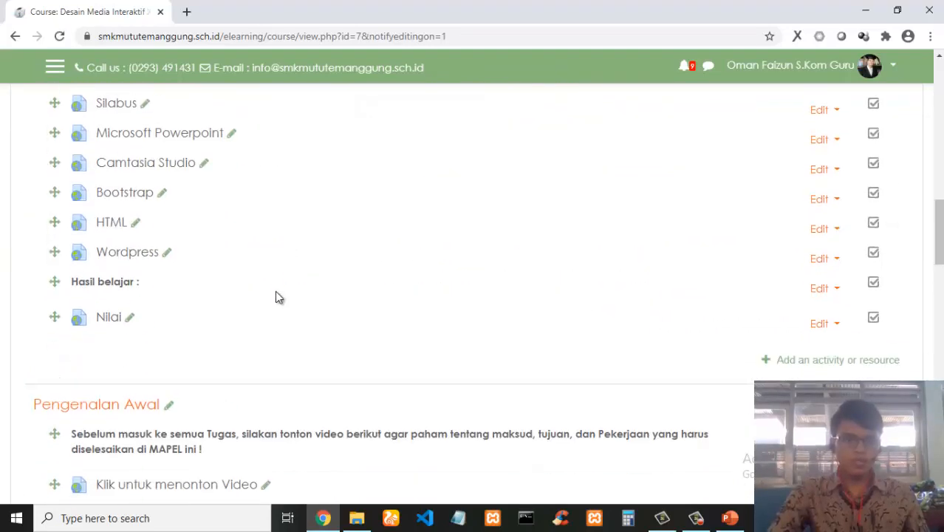
scroll(151, 252, "down", 3)
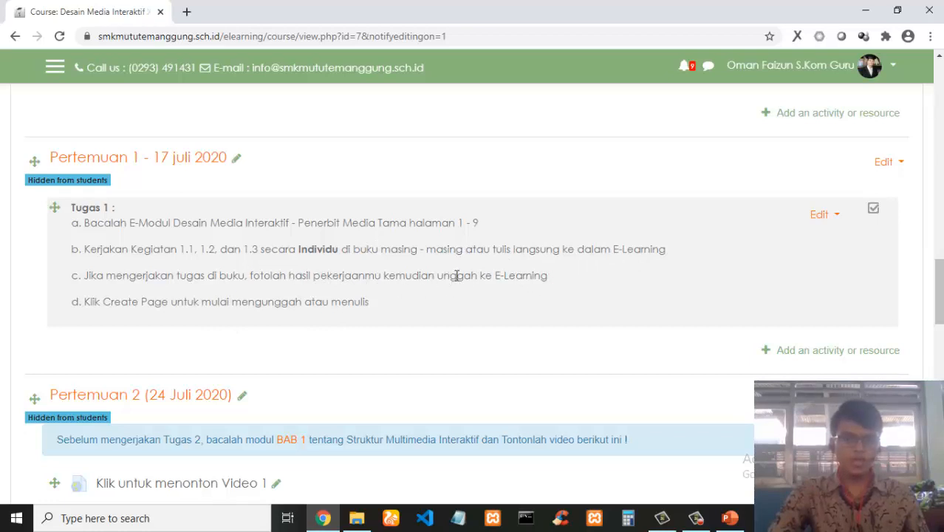
Highlight the phrase 'unggah ke E-Learning' in instruction c of Tugas 1.
left_click_drag(437, 276, 565, 280)
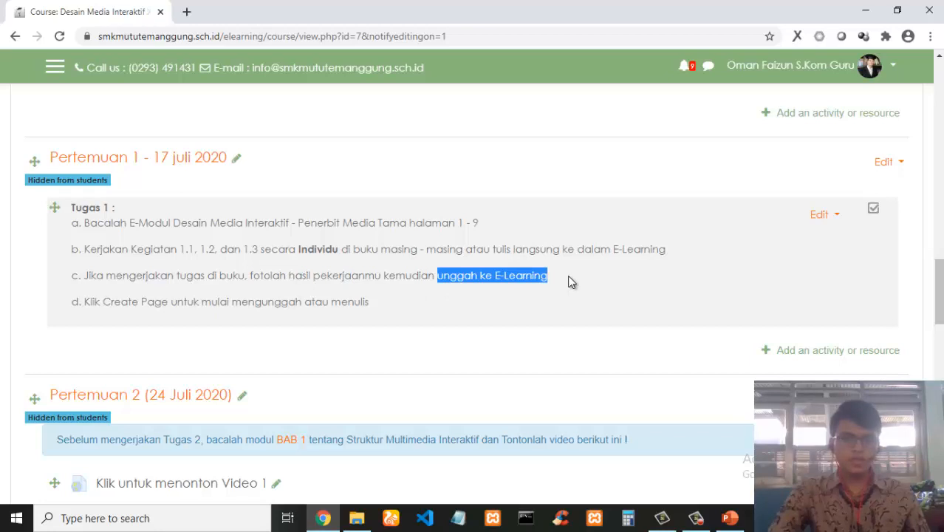
left_click(498, 282)
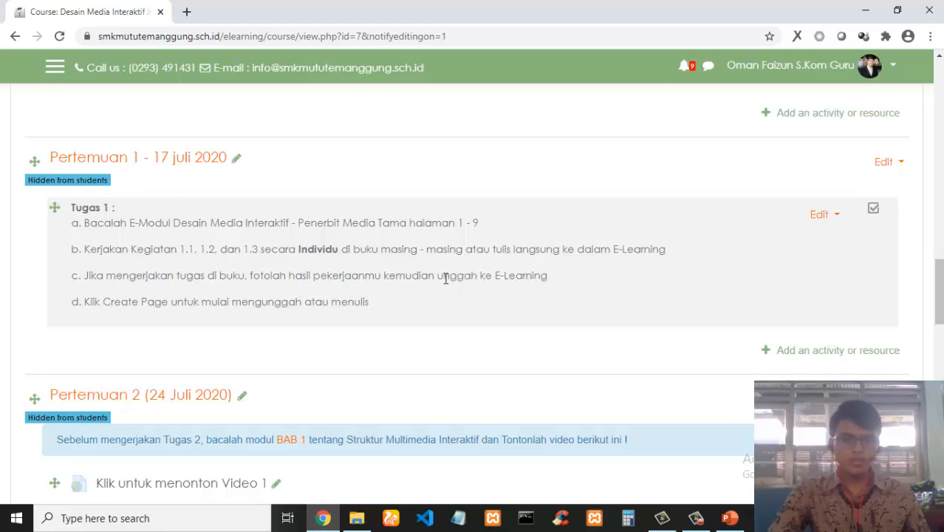
left_click_drag(440, 276, 556, 282)
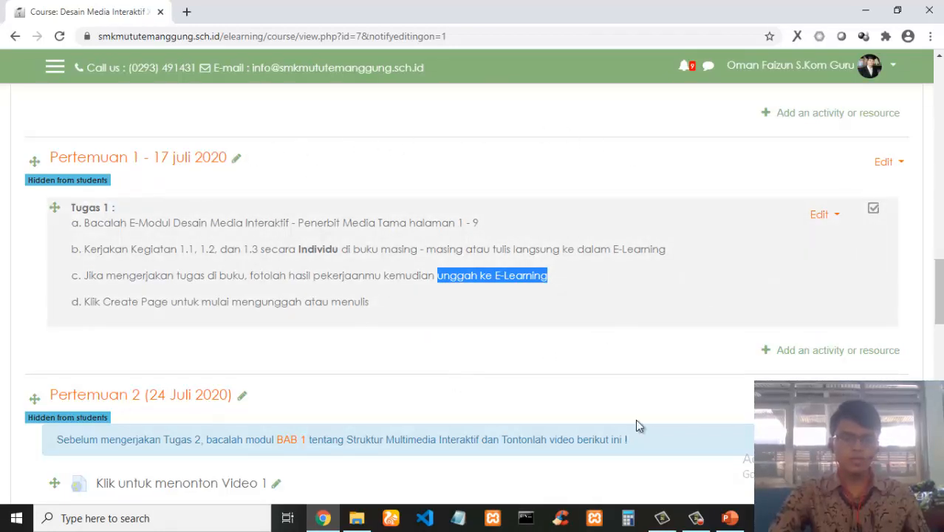
Switch to the PowerPoint slide on e-learning and G-Suite collaboration and back to the course page.
left_click(729, 517)
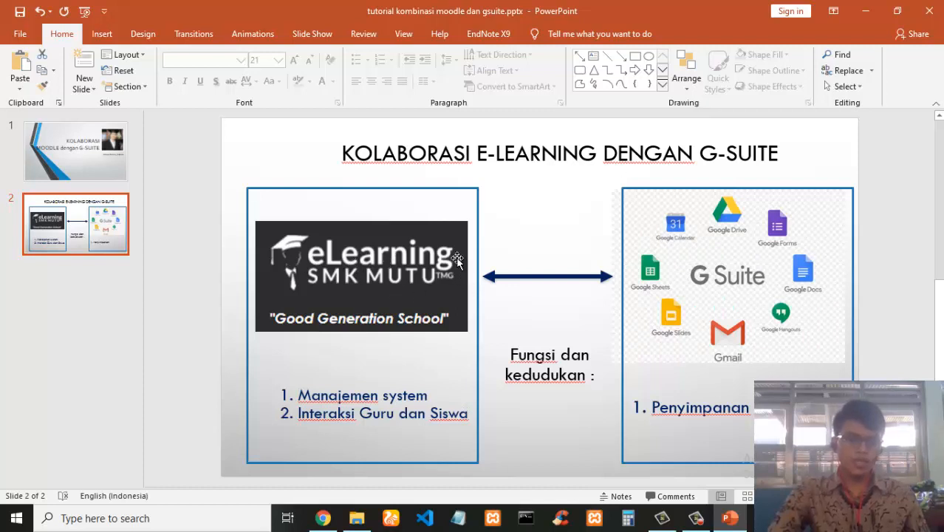
left_click(323, 517)
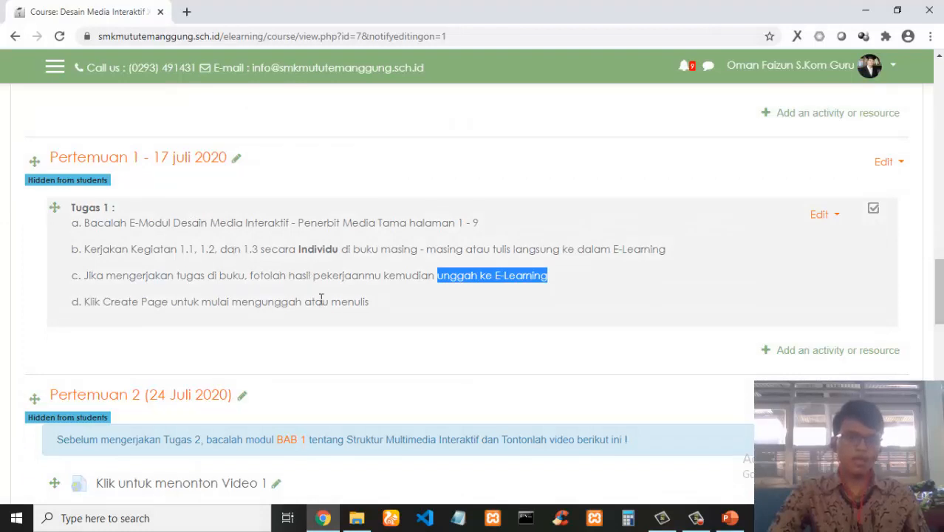
left_click(442, 306)
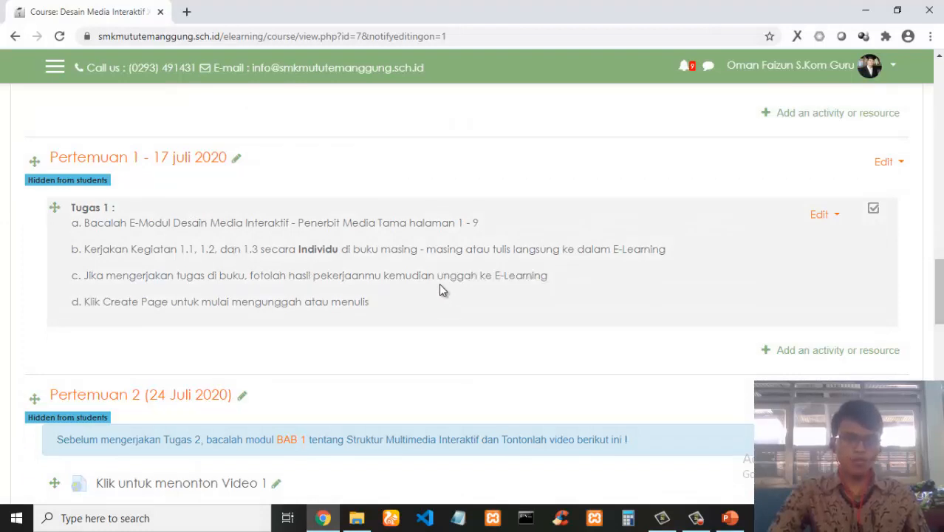
Highlight 'ke E-Learning' in instruction c and alternate between the presentation slide and the course page.
left_click_drag(439, 275, 479, 279)
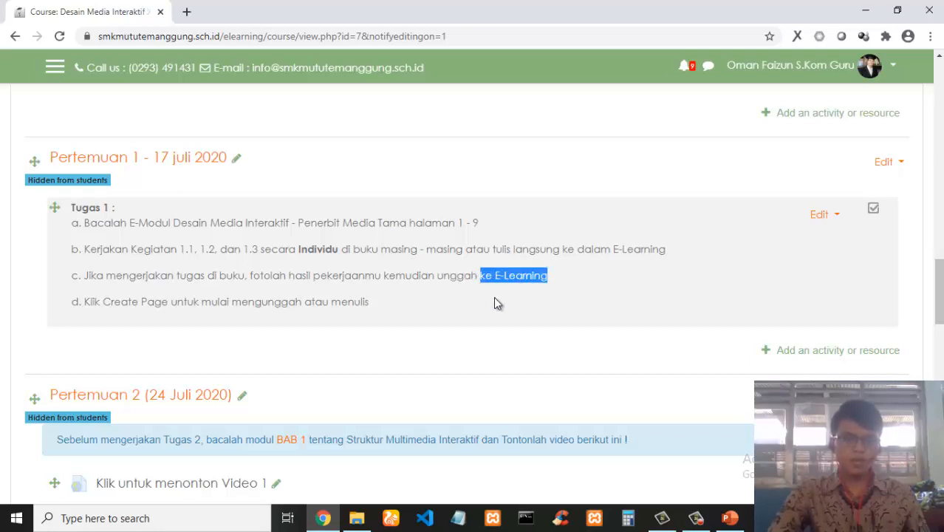
left_click(497, 302)
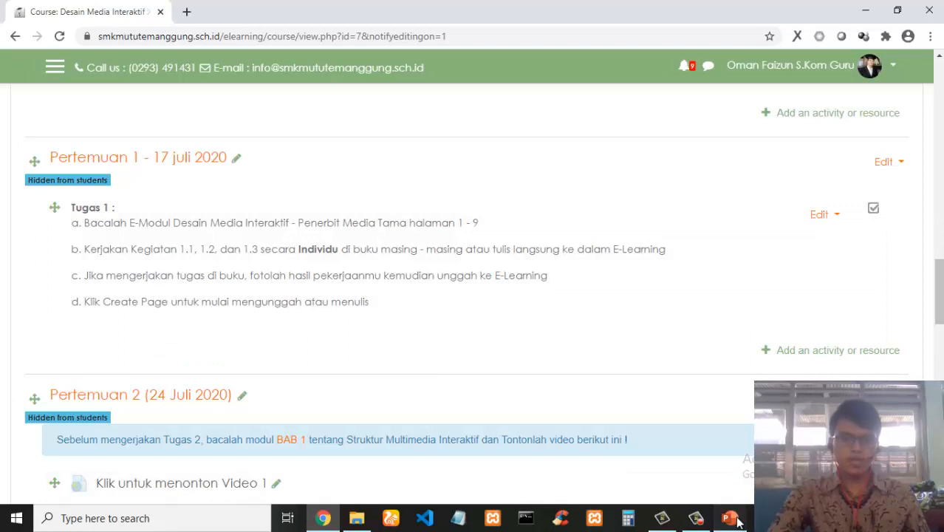
left_click(731, 519)
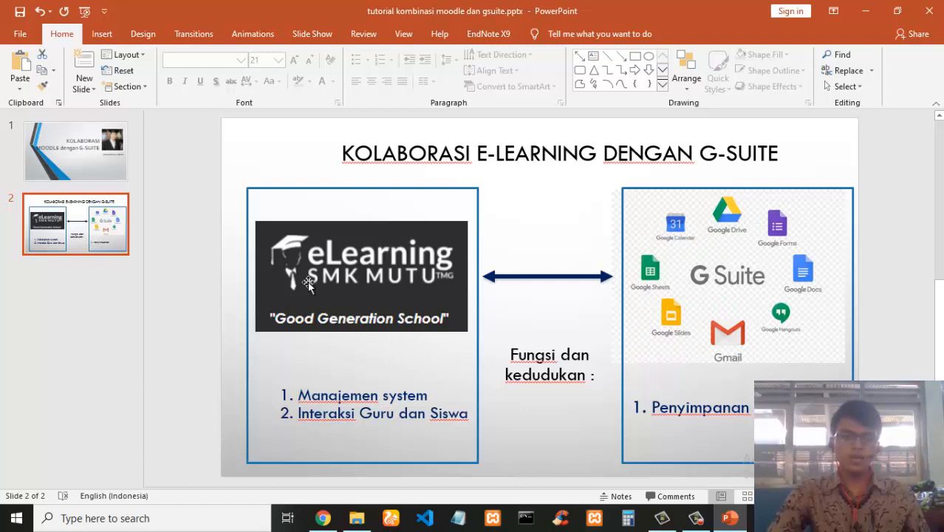
left_click(322, 517)
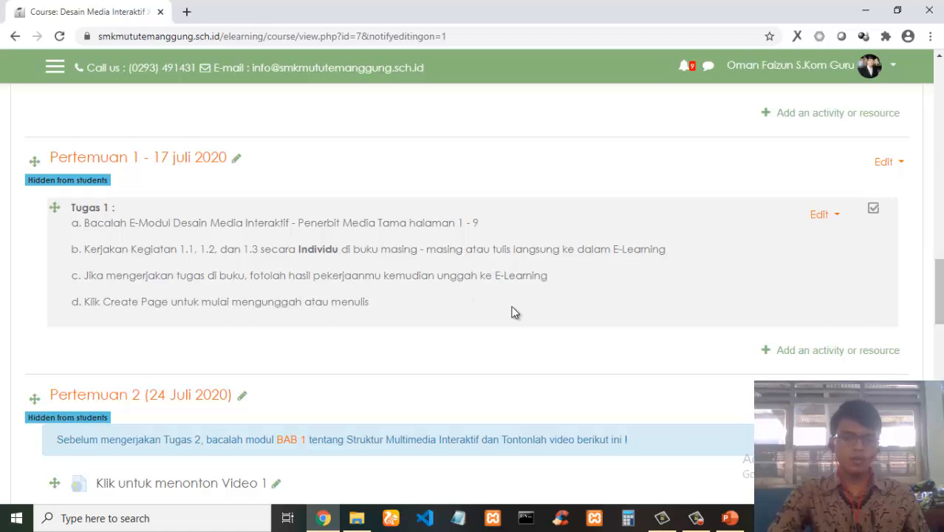
left_click(729, 517)
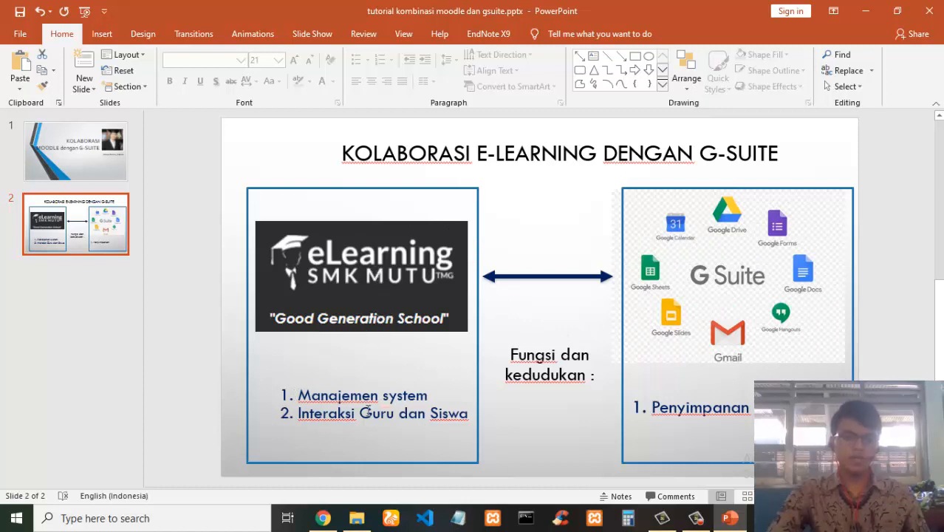
left_click(322, 518)
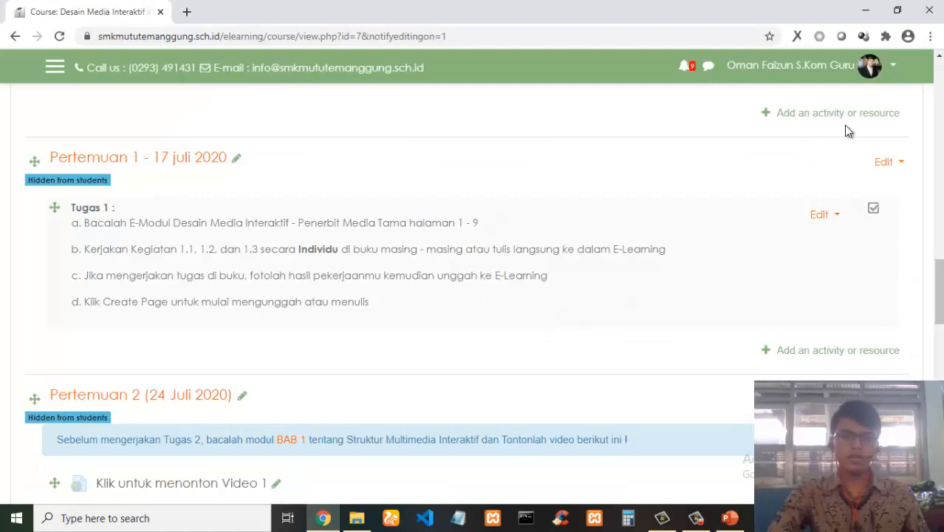
Open and close the account menu, then highlight Tugas 1's instruction c about uploading to E-Learning.
left_click(879, 71)
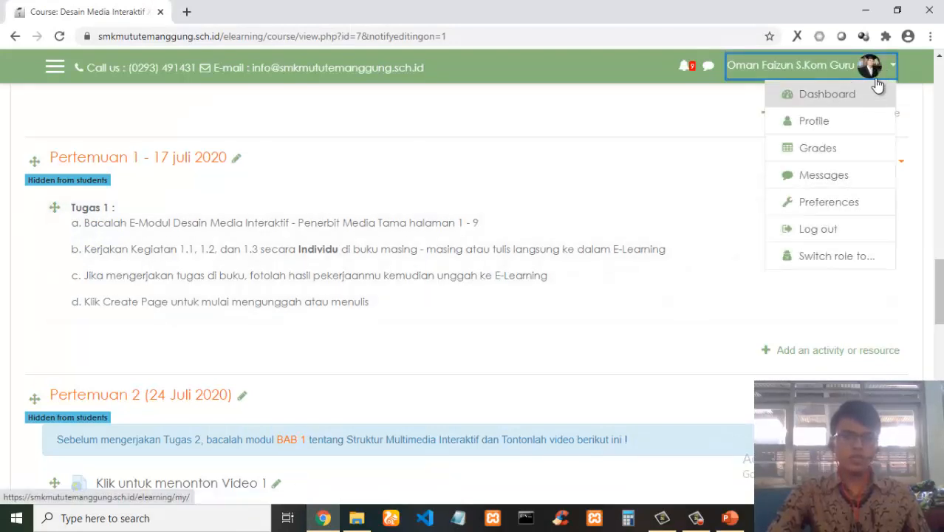
left_click(872, 68)
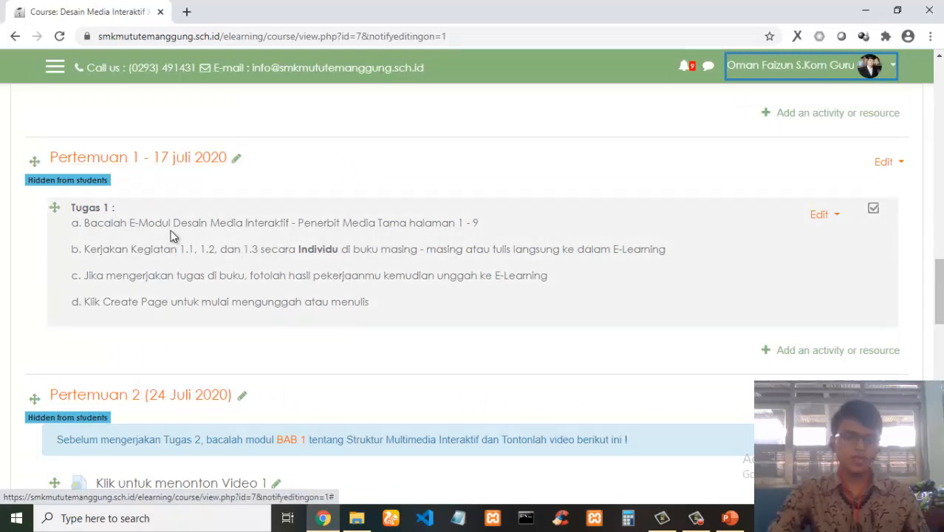
scroll(170, 235, "down", 1)
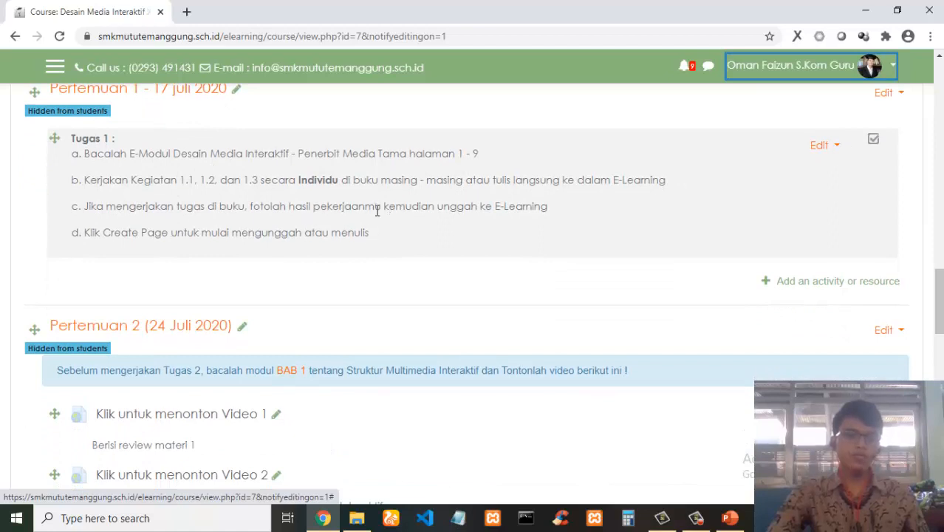
left_click_drag(438, 206, 487, 209)
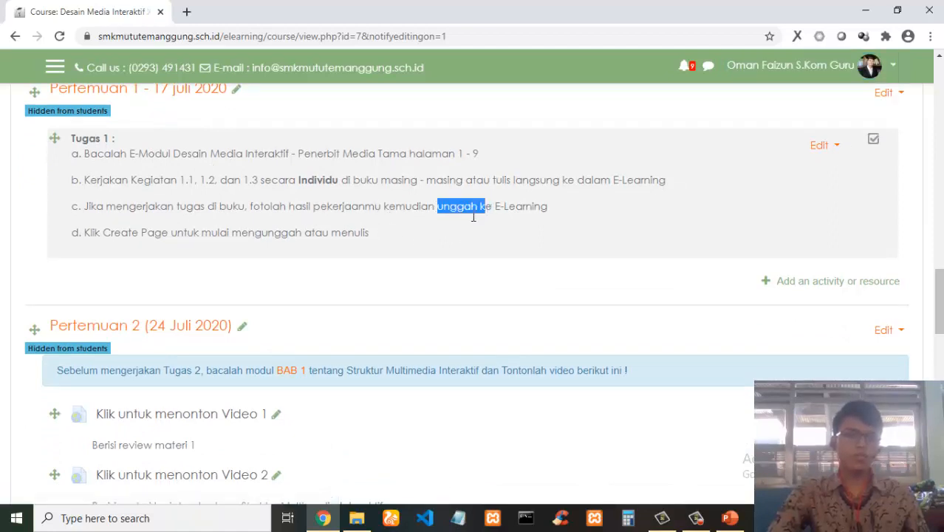
left_click_drag(88, 214, 557, 211)
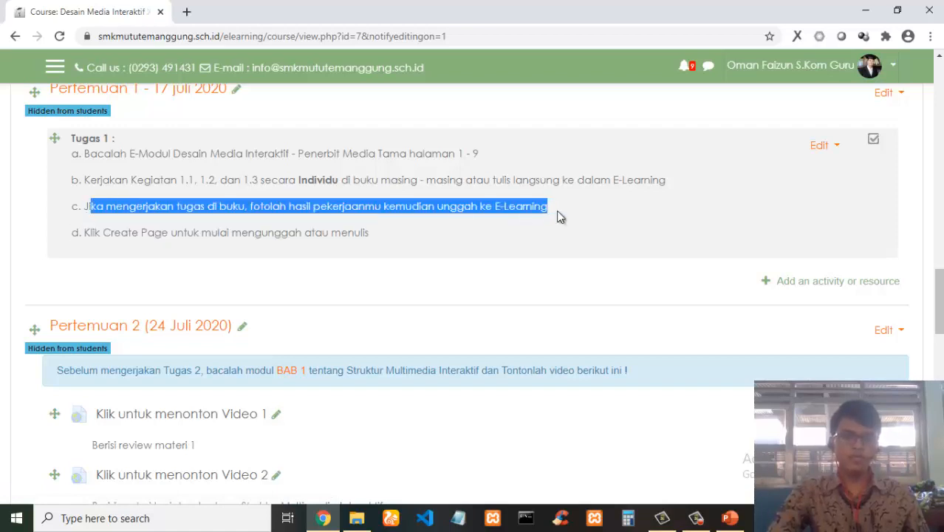
left_click(604, 209)
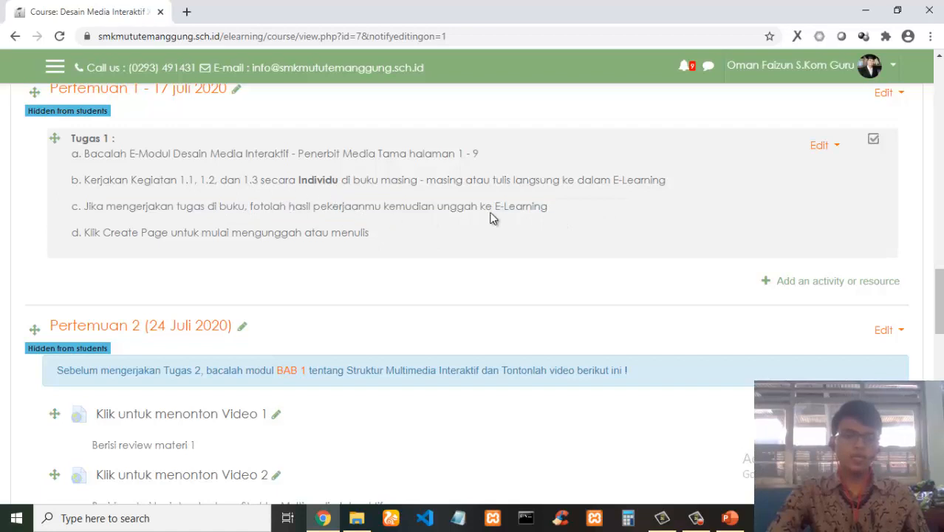
left_click_drag(492, 207, 534, 207)
left_click(589, 220)
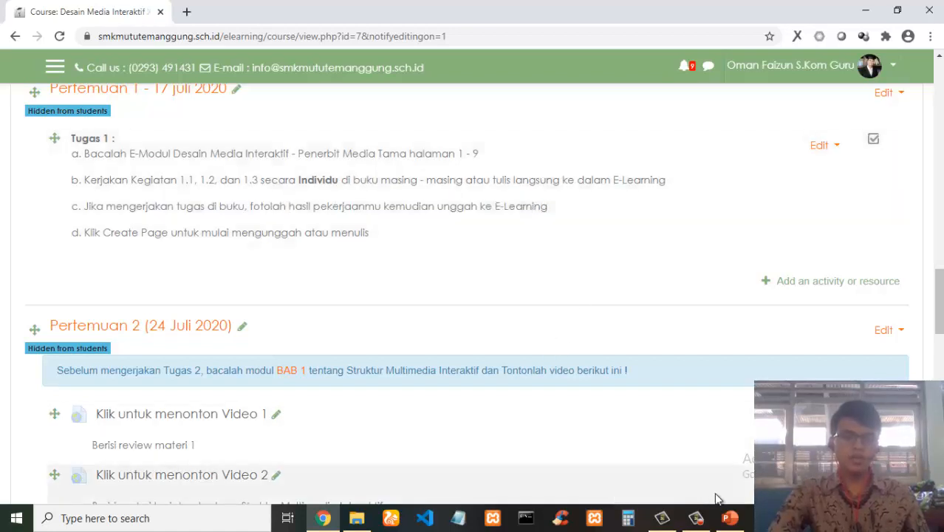
Review the editable course page from the top and highlight the photo-upload part of instruction c in Tugas 1.
left_click(740, 521)
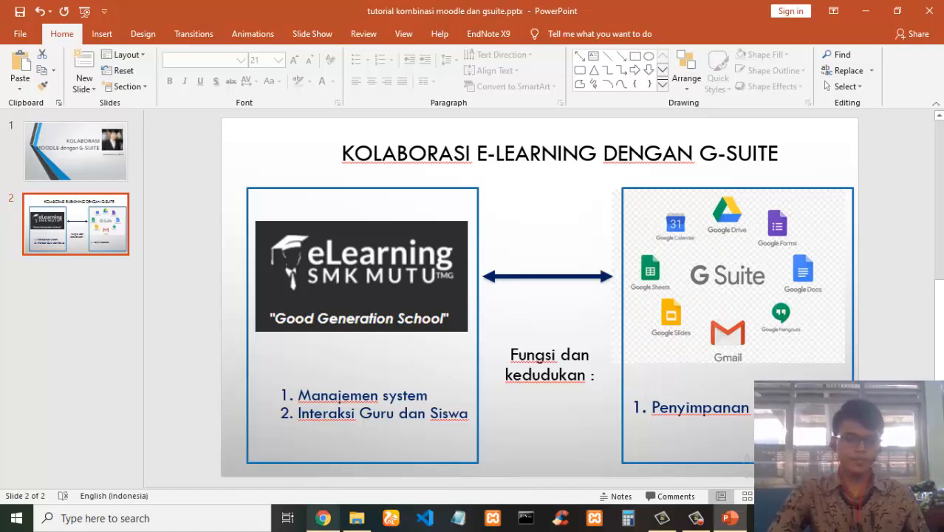
left_click(323, 518)
scroll(457, 275, "up", 5)
scroll(471, 281, "up", 10)
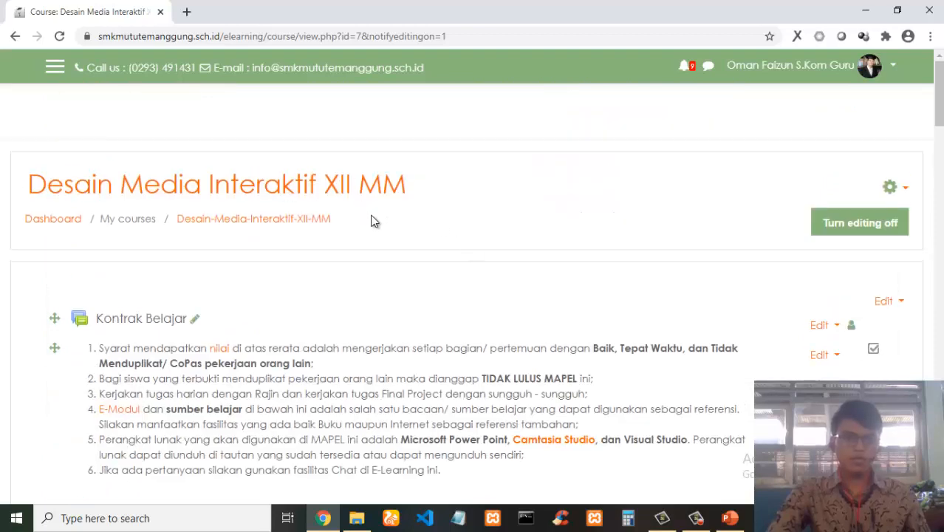
scroll(373, 221, "down", 2)
scroll(369, 193, "down", 4)
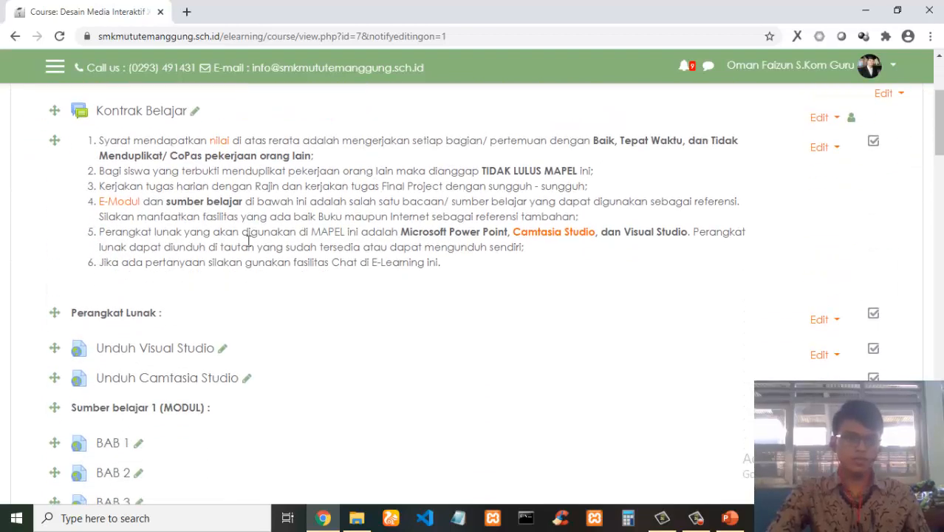
scroll(147, 238, "down", 4)
scroll(273, 252, "down", 10)
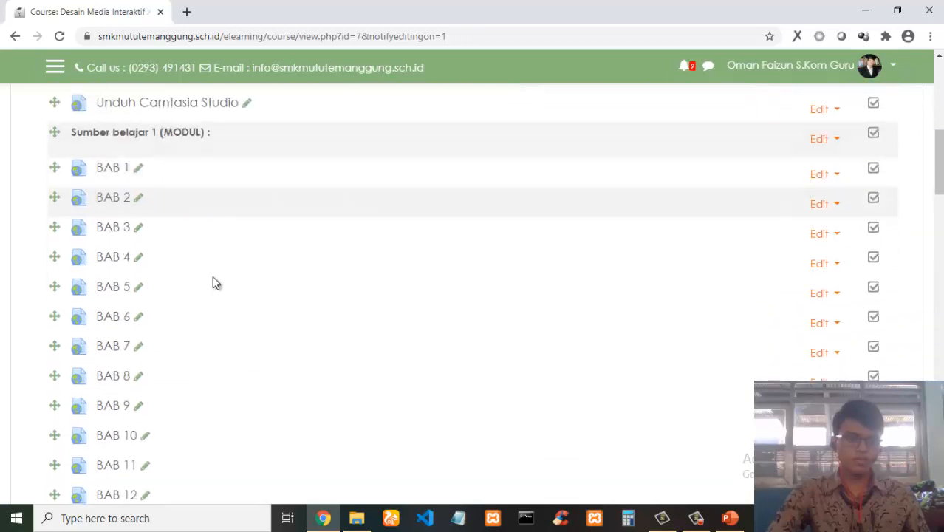
scroll(359, 275, "down", 4)
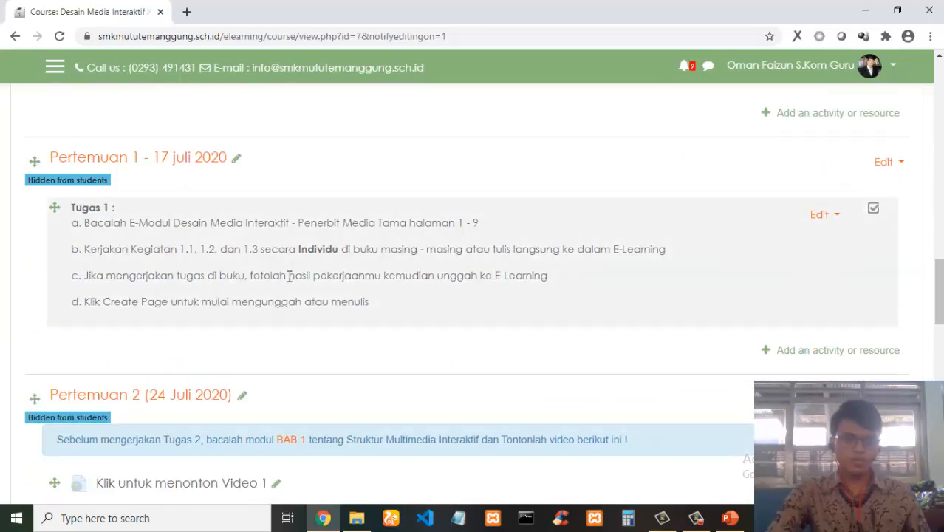
left_click_drag(260, 276, 547, 274)
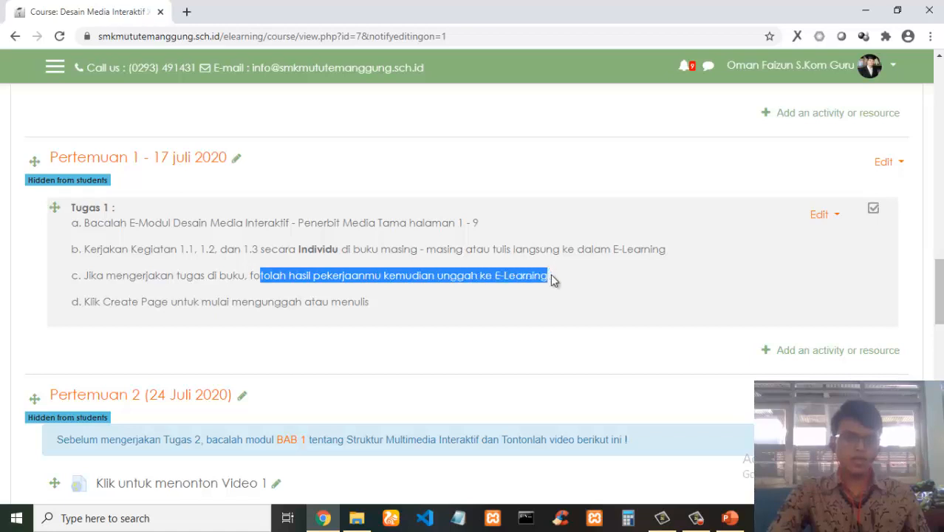
left_click(571, 276)
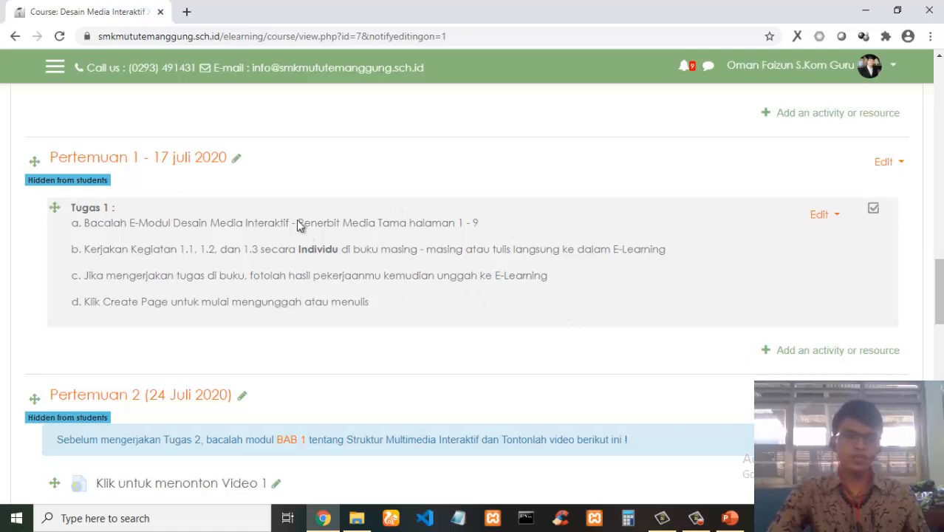
Open a new browser tab and search for Gmail to reach the Google account sign-in page.
left_click(189, 11)
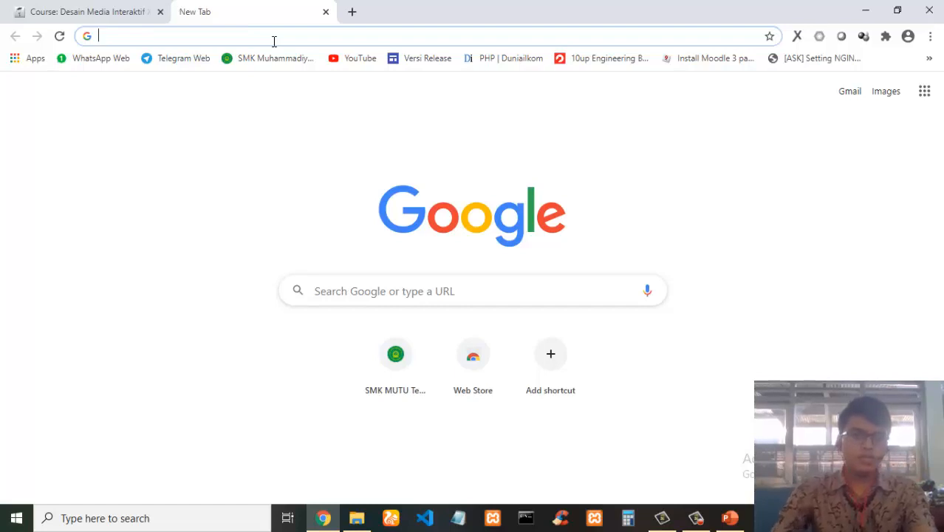
type("gmail")
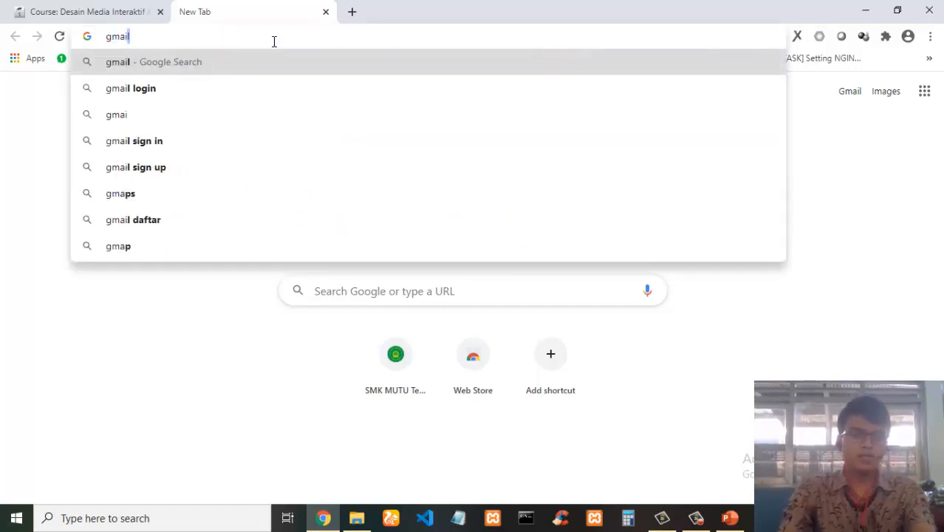
key("Return")
left_click(343, 201)
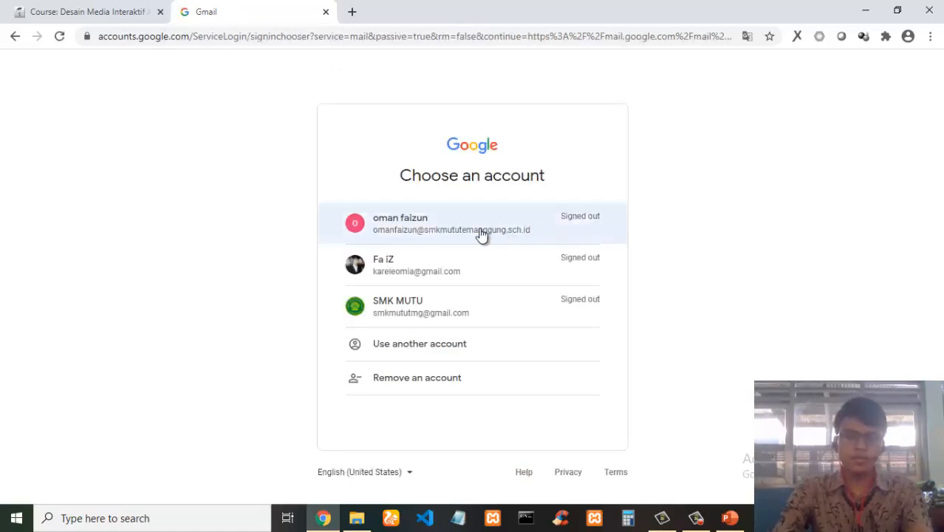
Sign in to Gmail with the personal gmail.com account from the account chooser, pasting the account password.
key("ctrl+plus")
key("ctrl+plus")
key("ctrl+plus")
key("ctrl+plus")
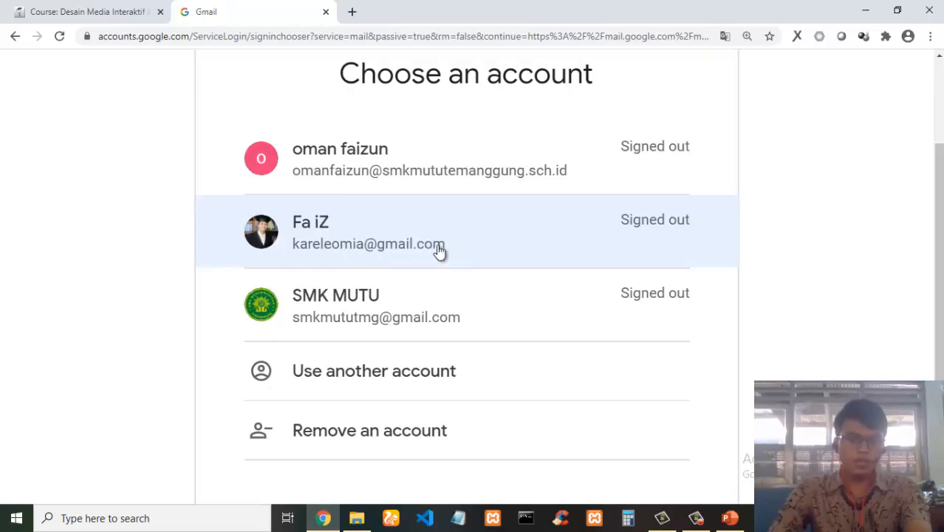
left_click_drag(438, 251, 380, 251)
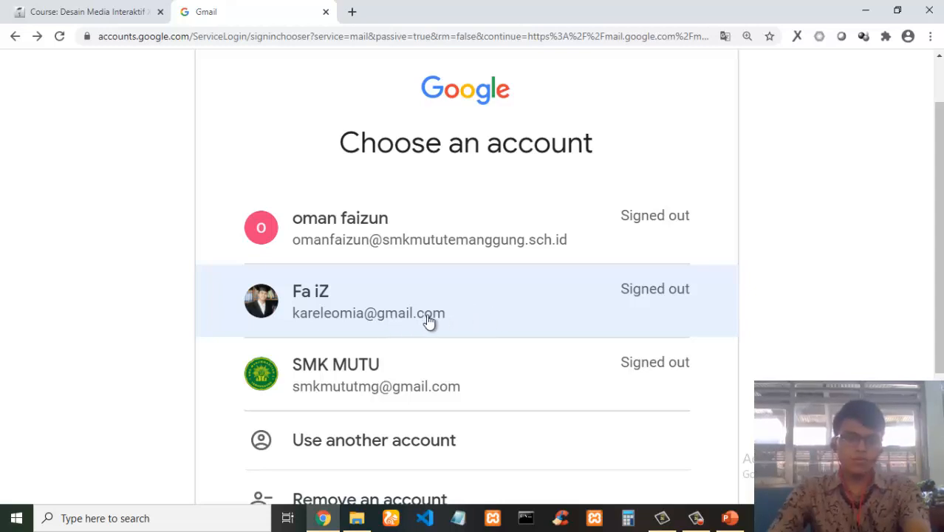
left_click(352, 299)
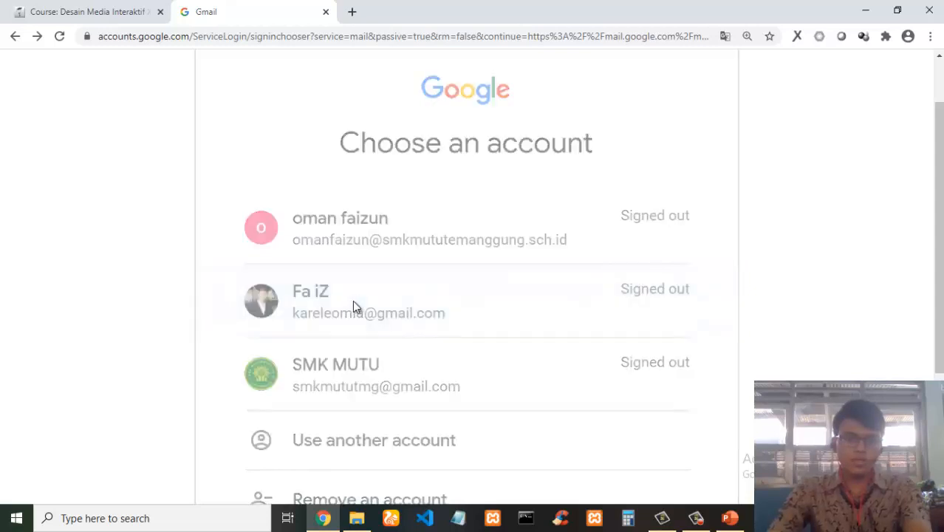
key("ctrl+0")
key("ctrl+v")
key("Return")
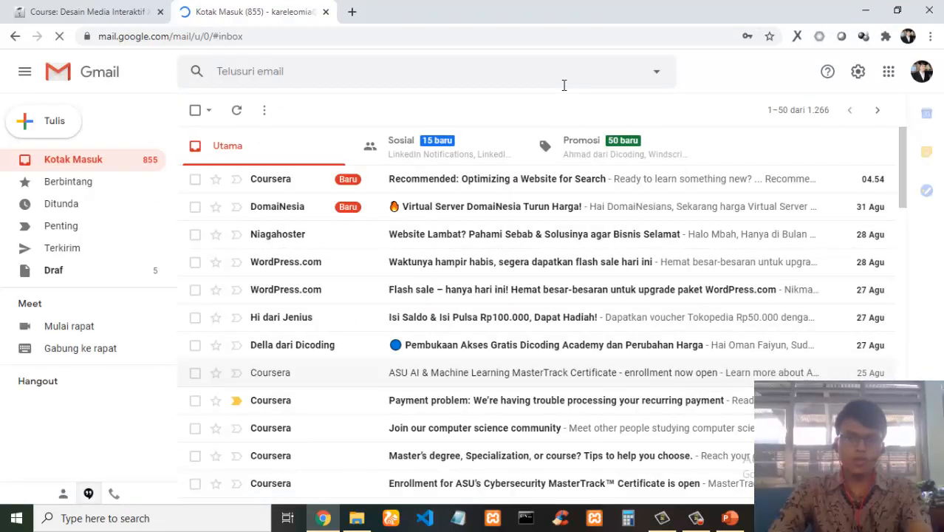
Open Google Drive from the Google apps menu.
left_click(888, 74)
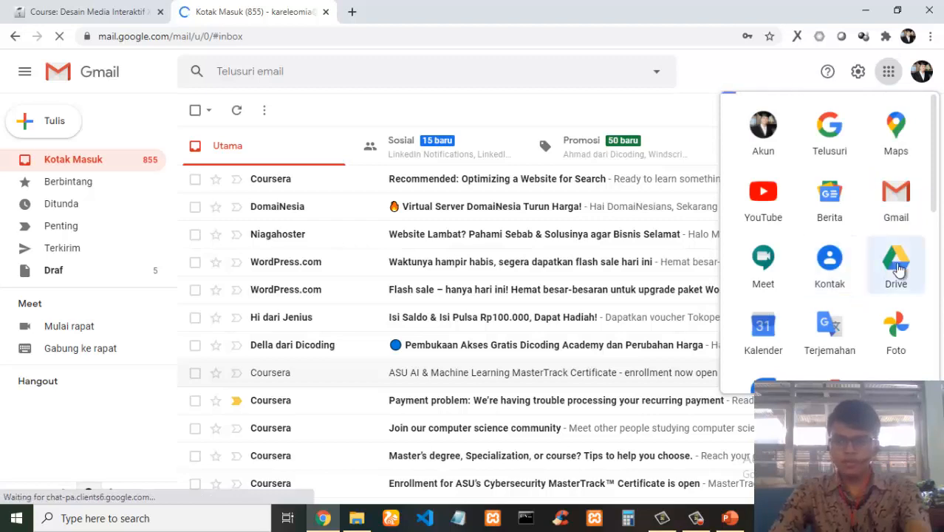
left_click(898, 267)
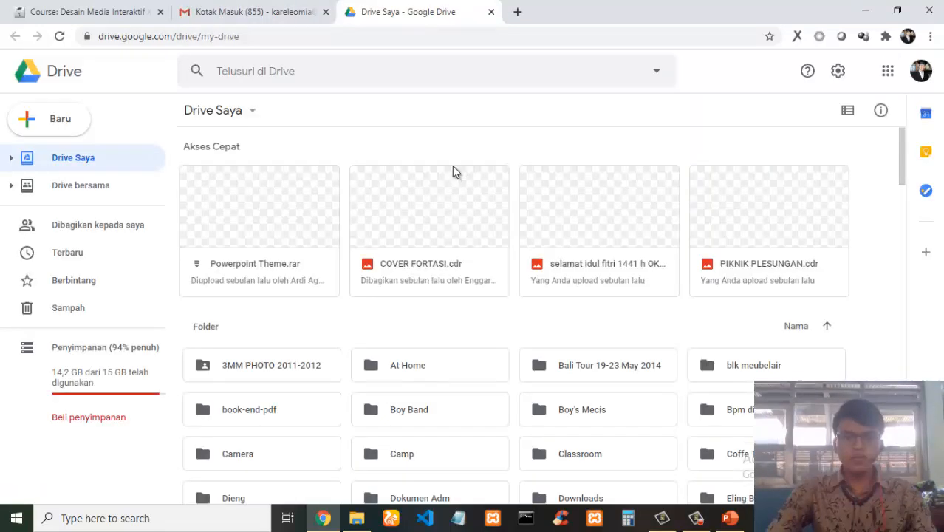
left_click(887, 74)
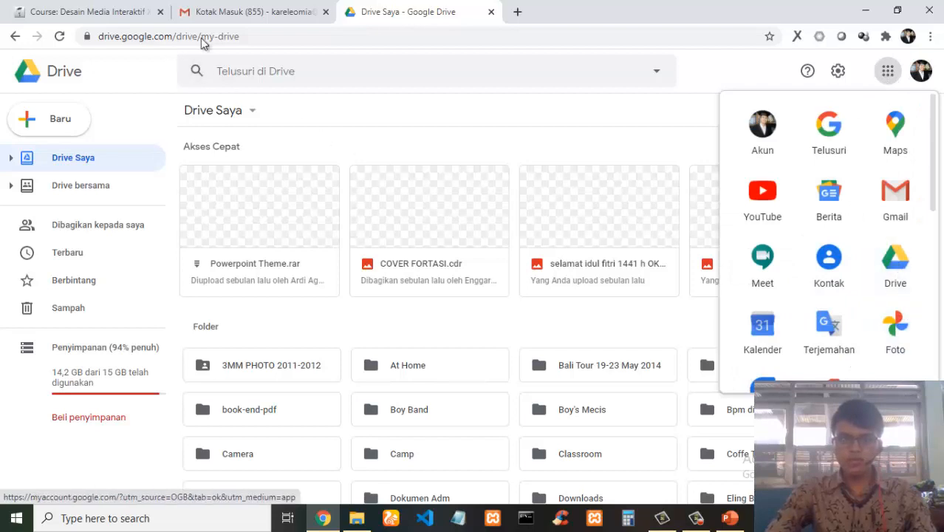
left_click(885, 73)
left_click(888, 74)
left_click(899, 262)
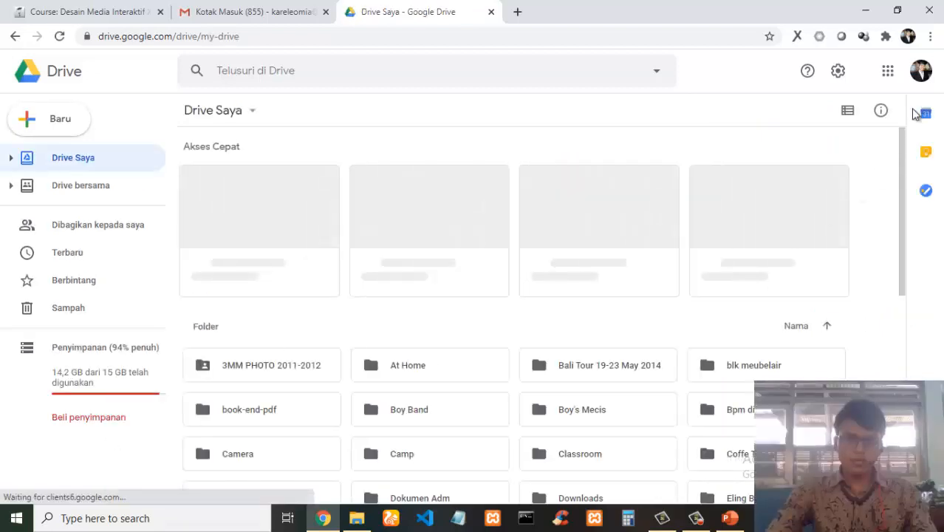
Sign out of the Google accounts from the account menu and close the Gmail tab.
left_click(921, 71)
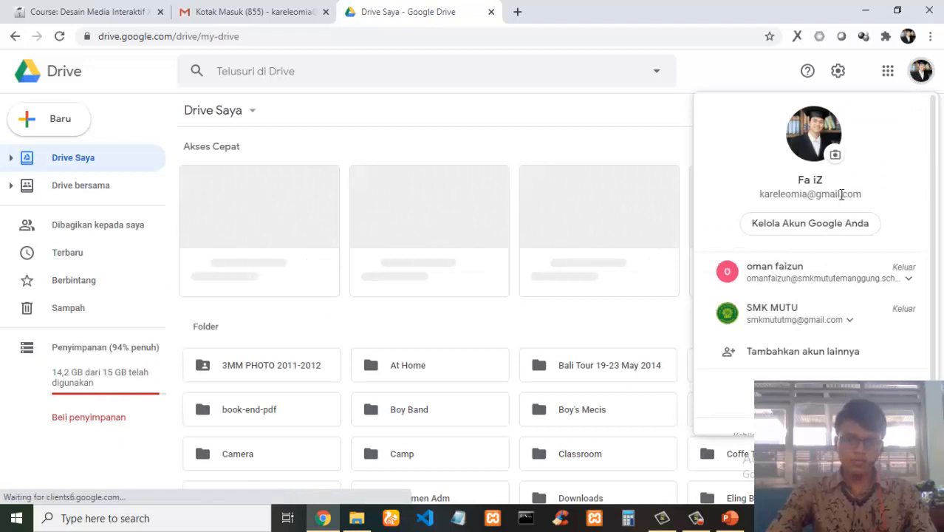
left_click(916, 78)
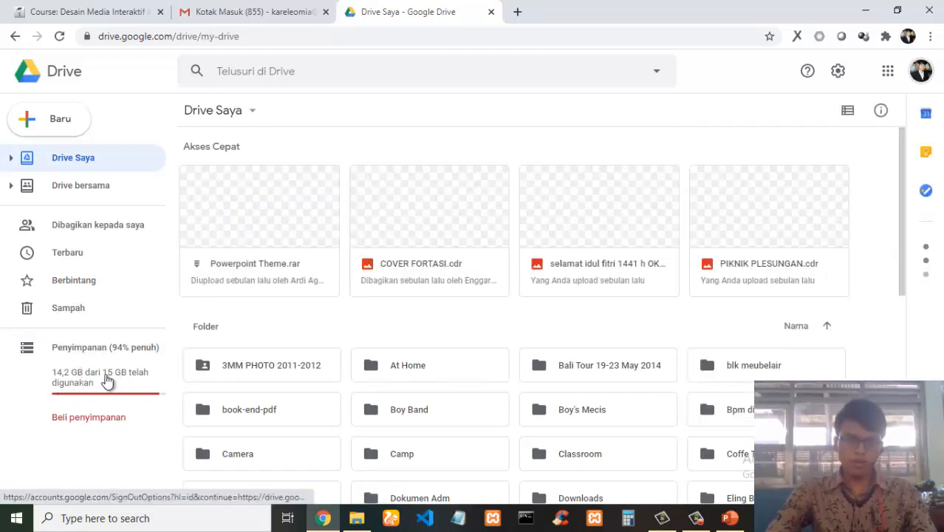
left_click(151, 380)
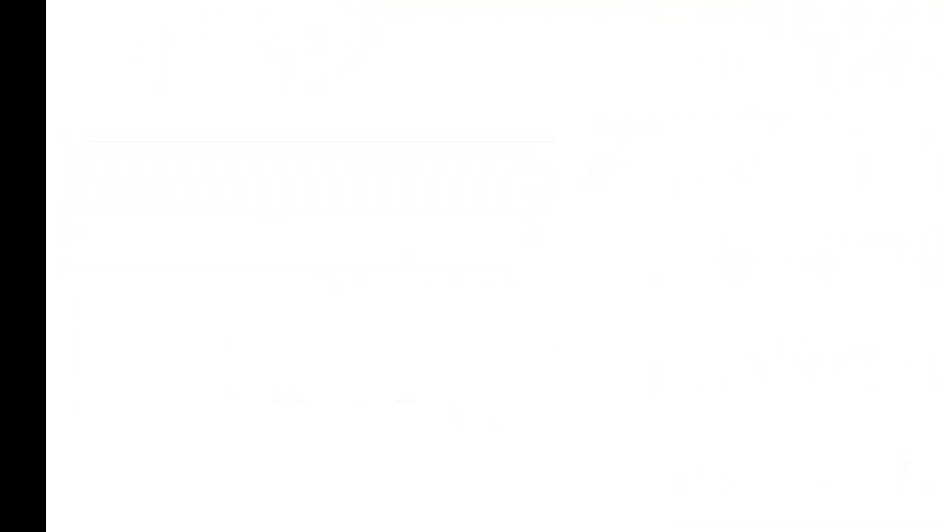
left_click(323, 12)
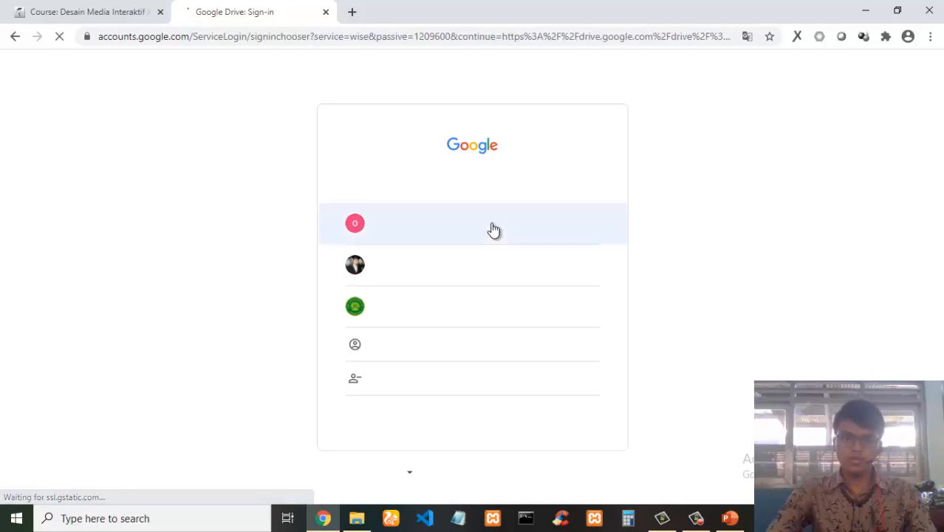
Sign in to Google Drive with the school account, entering the account password.
left_click(425, 219)
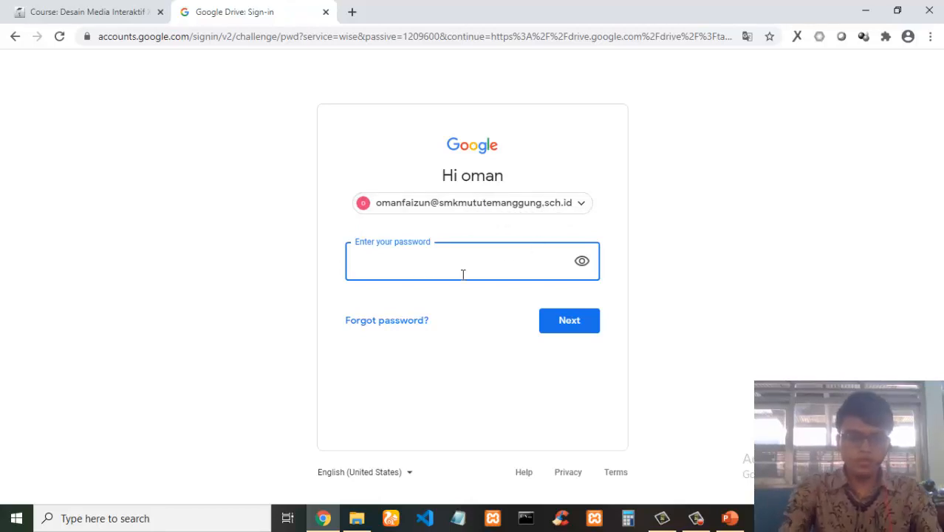
type("•••••••")
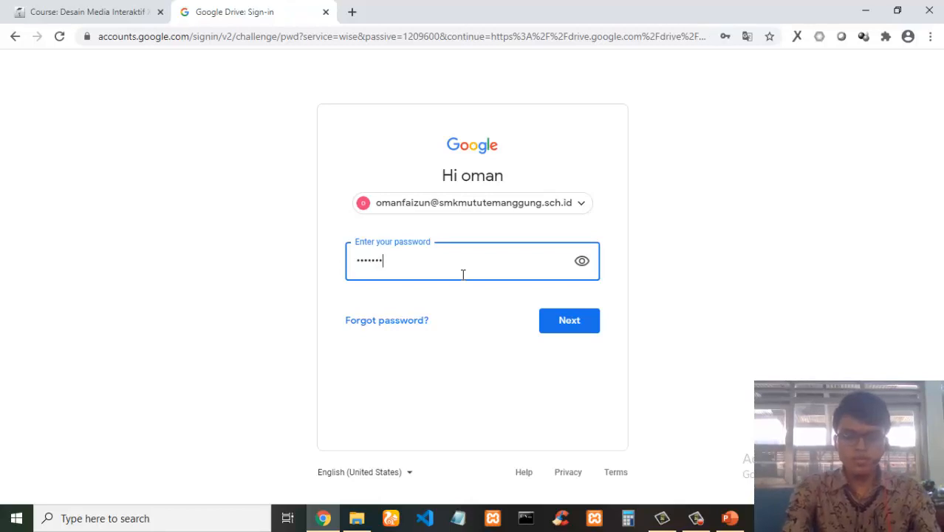
type("••••••••••")
key("Return")
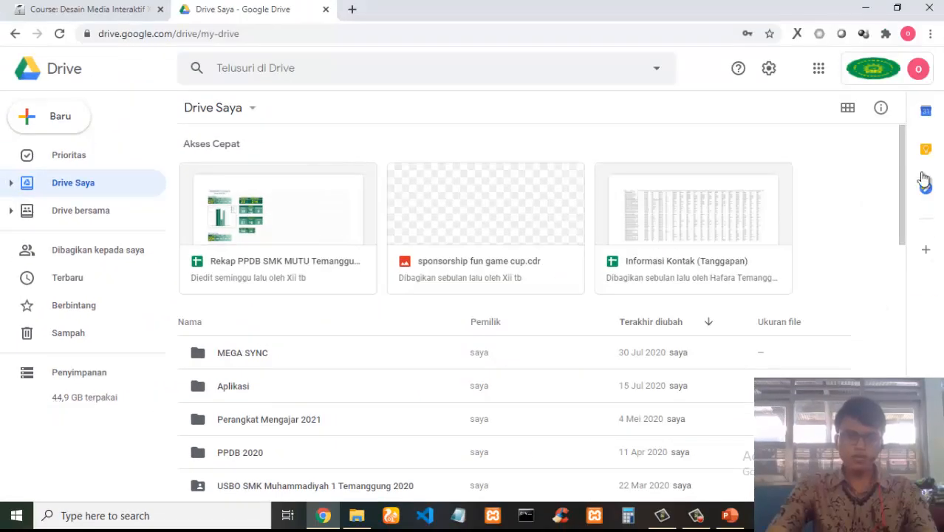
Check which account is signed in to Drive through the account menu.
left_click(914, 74)
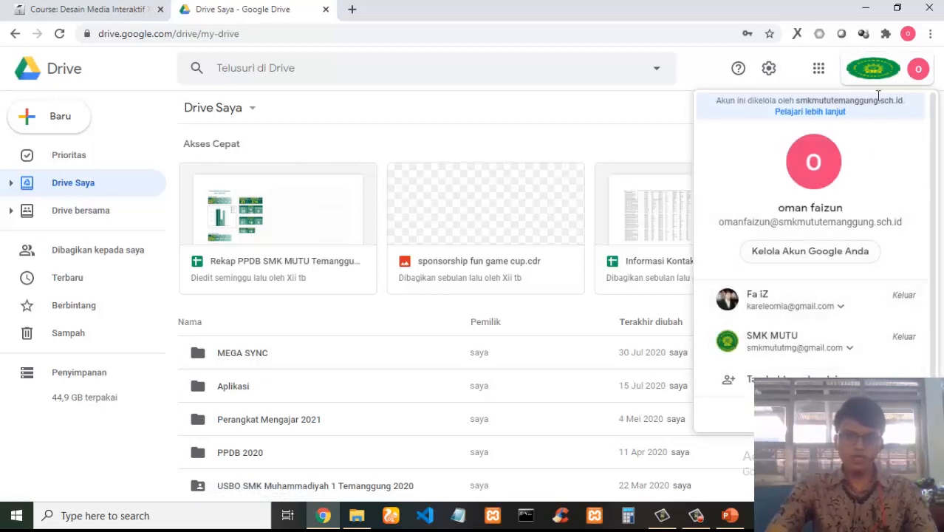
left_click(886, 73)
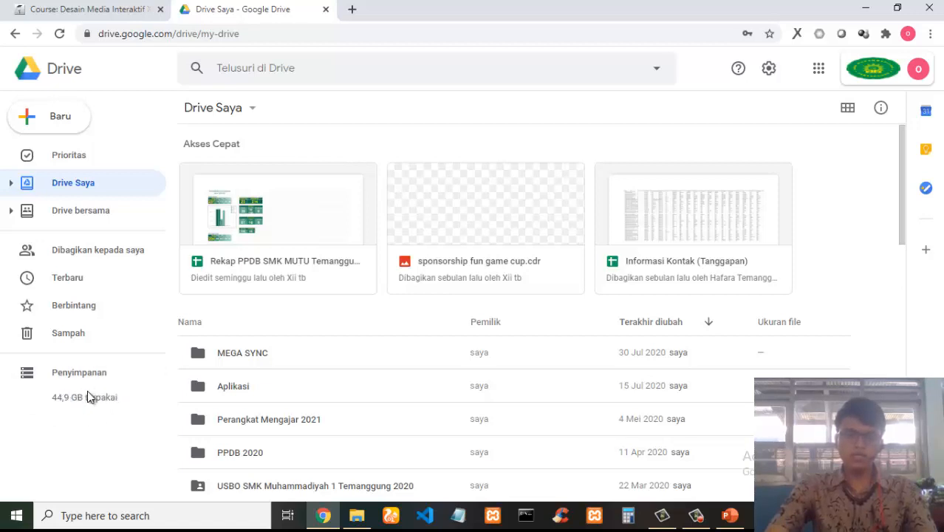
left_click(918, 71)
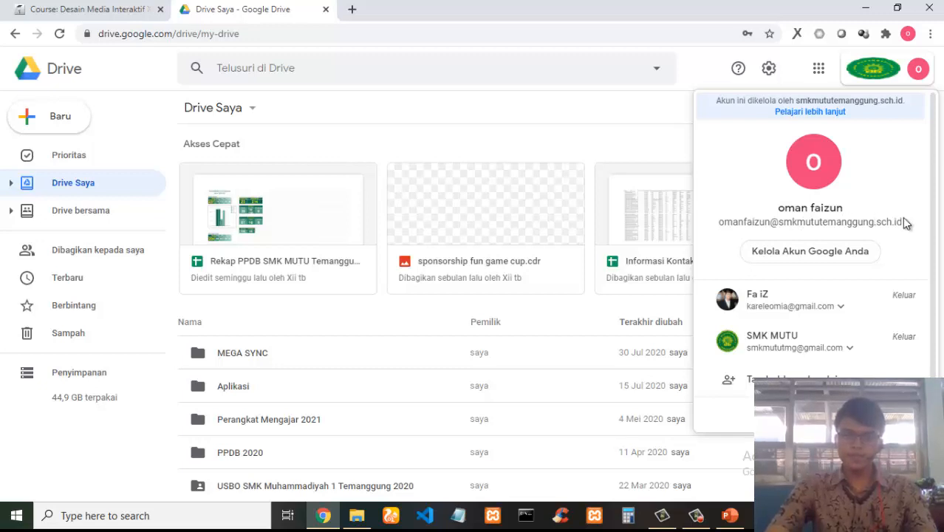
left_click(916, 71)
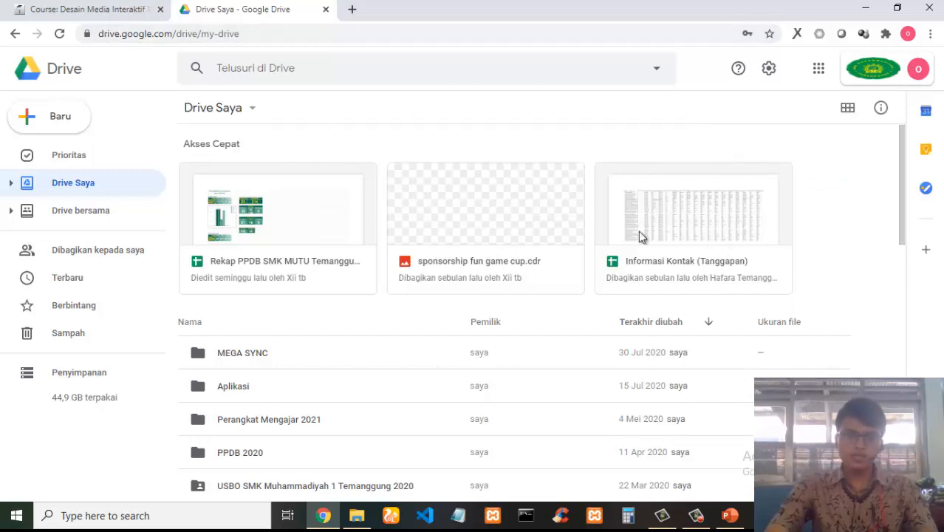
Return to the course page and add a URL resource to the Pertemuan 1 section.
left_click(69, 4)
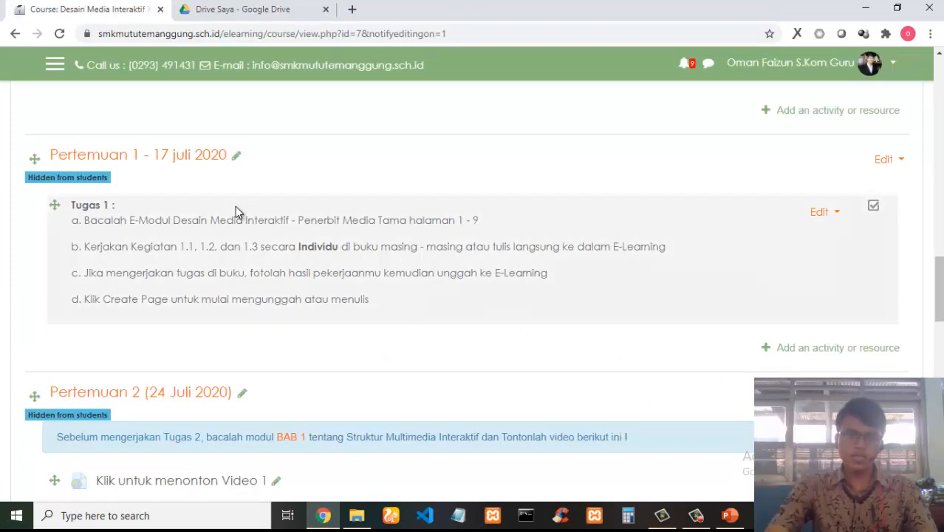
scroll(319, 205, "down", 1)
scroll(319, 205, "up", 1)
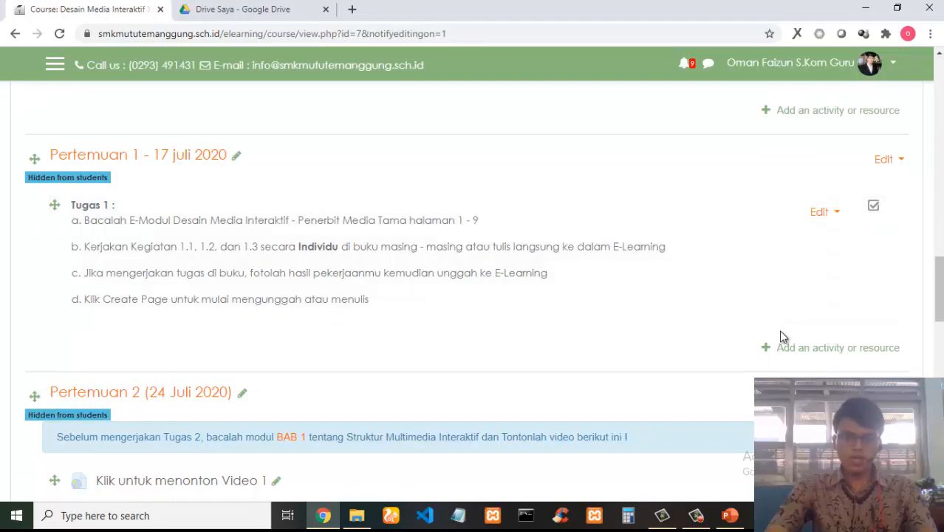
left_click(842, 350)
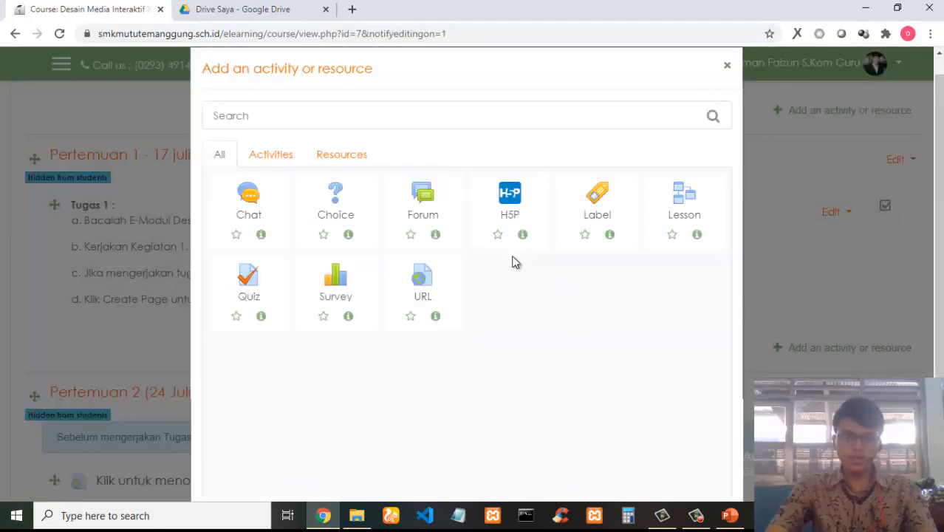
left_click(423, 283)
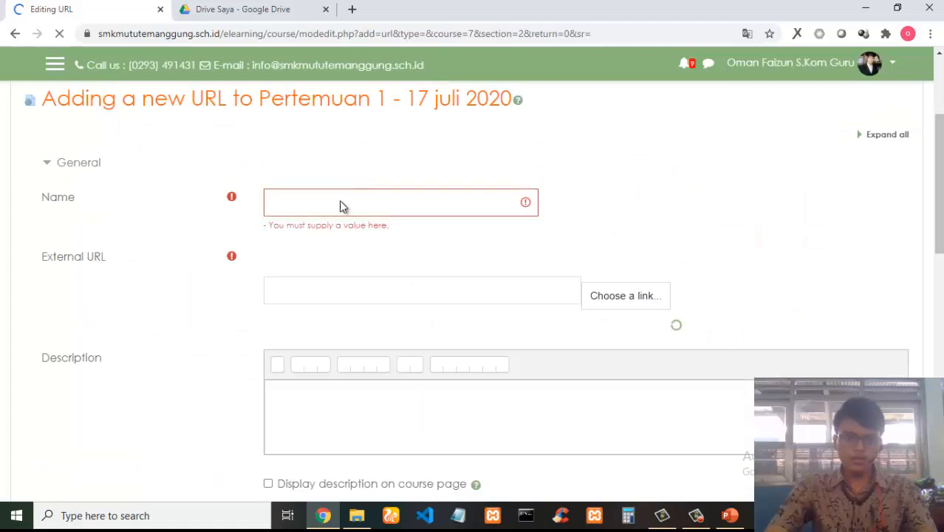
Name the URL resource 'Kumpulkan Tugas 1.1 disini' and move to the External URL field.
scroll(293, 241, "down", 1)
left_click(283, 140)
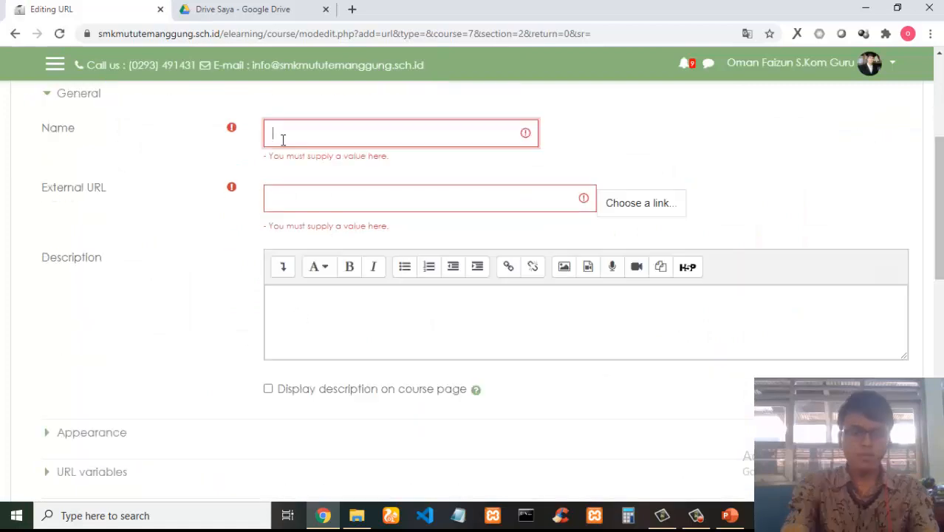
type("T")
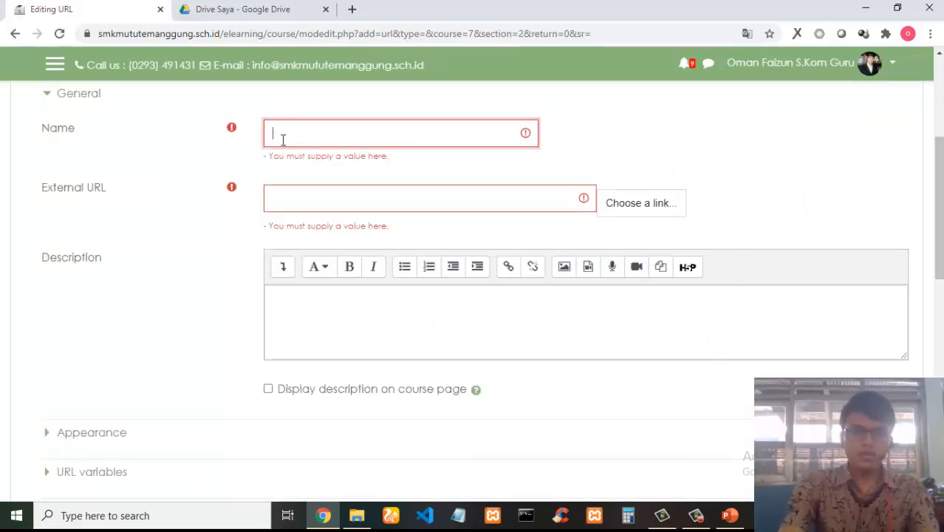
type("umpulkan")
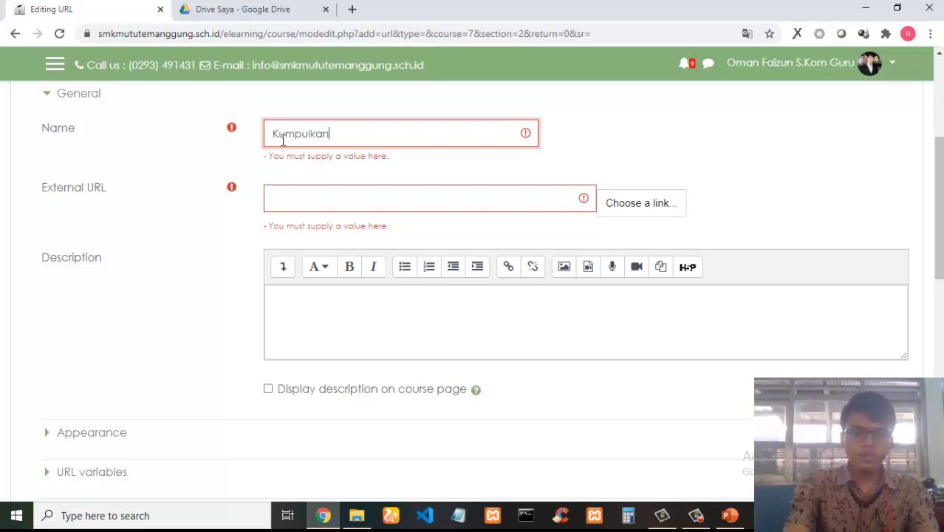
type(" Tugas 1")
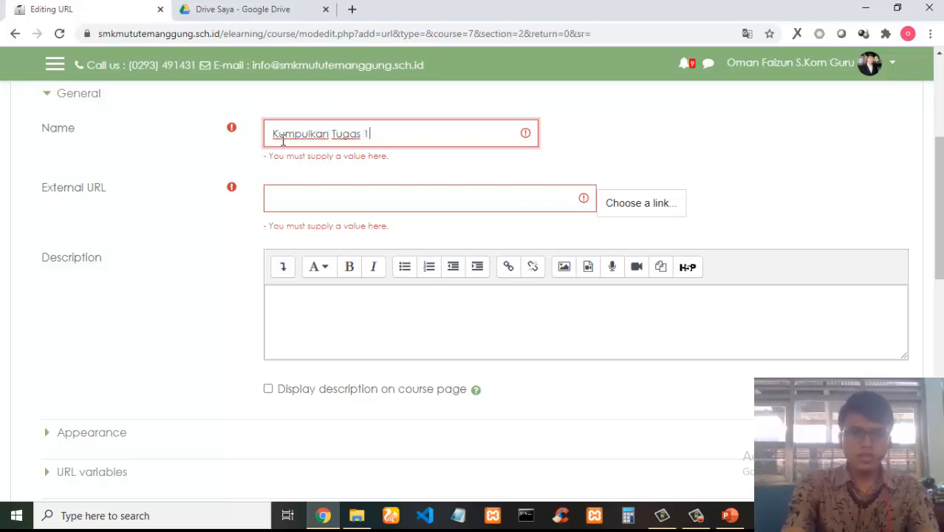
type(".1 disini")
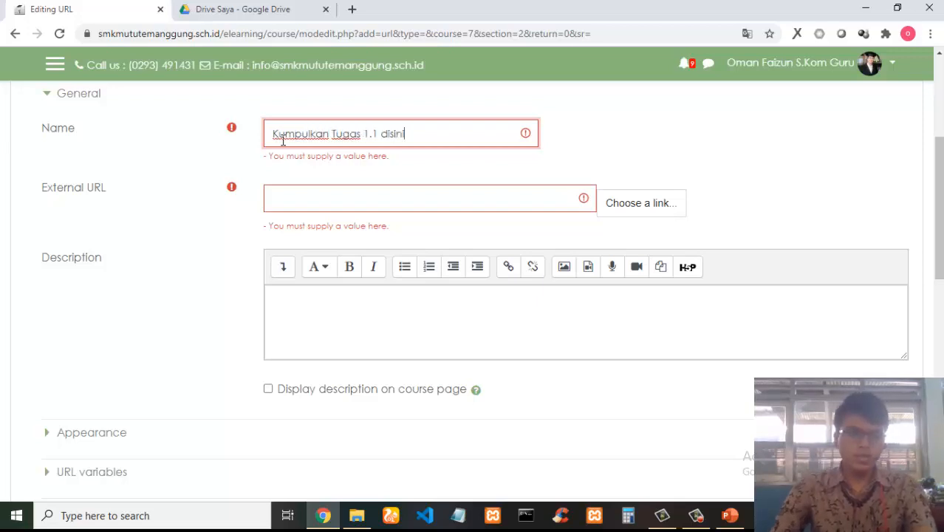
left_click(342, 201)
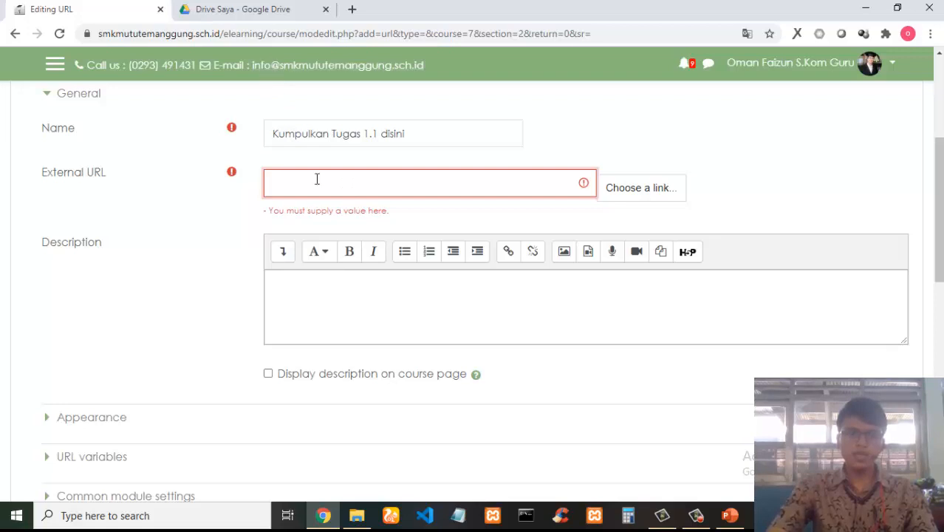
Switch to Google Drive and create a new folder named 'DESAIN MEDIA INTERAKTIF' in My Drive.
left_click(269, 9)
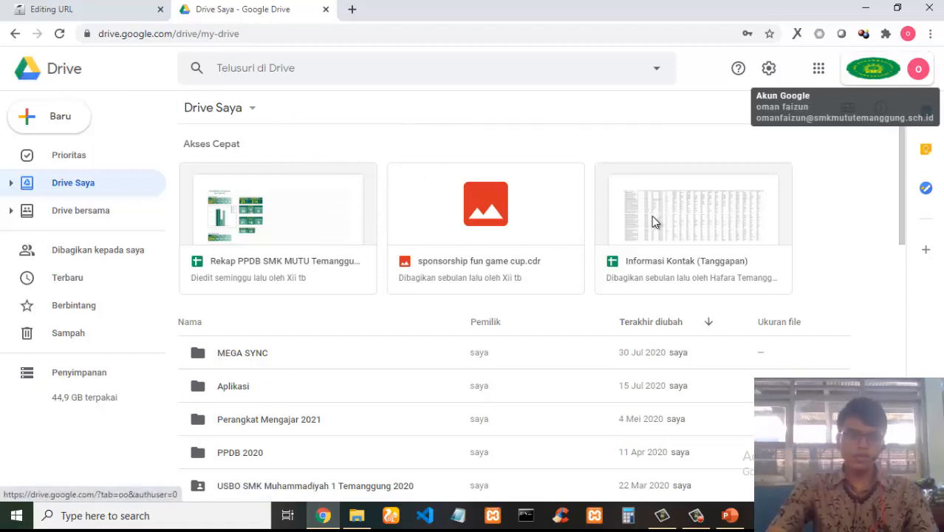
left_click(62, 117)
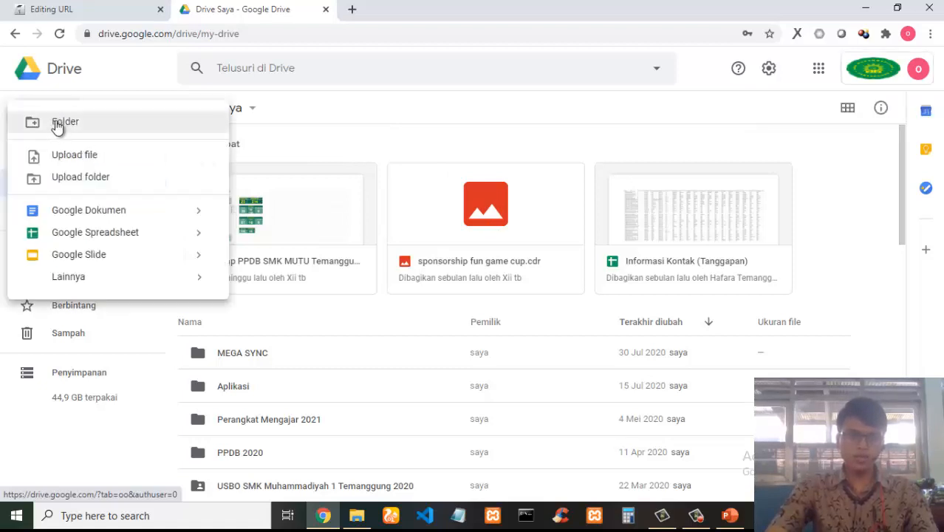
left_click(359, 123)
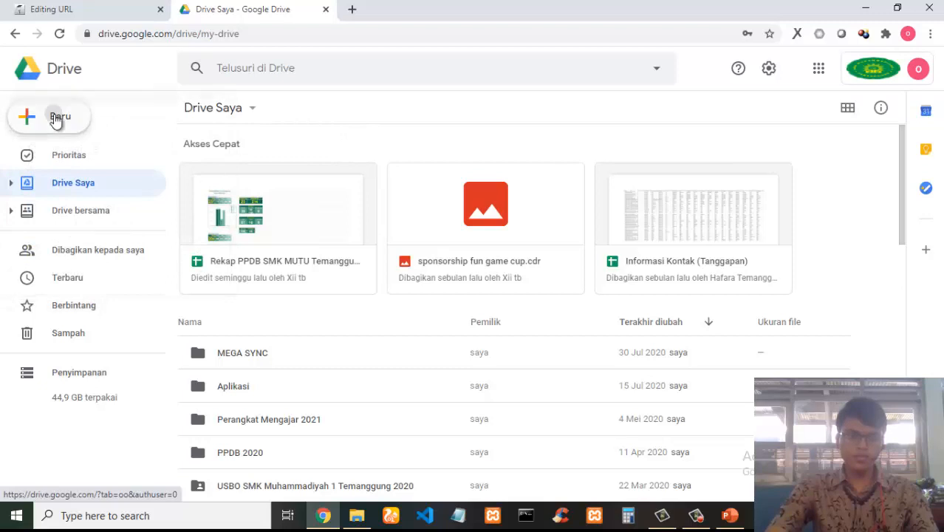
left_click(54, 116)
left_click(81, 129)
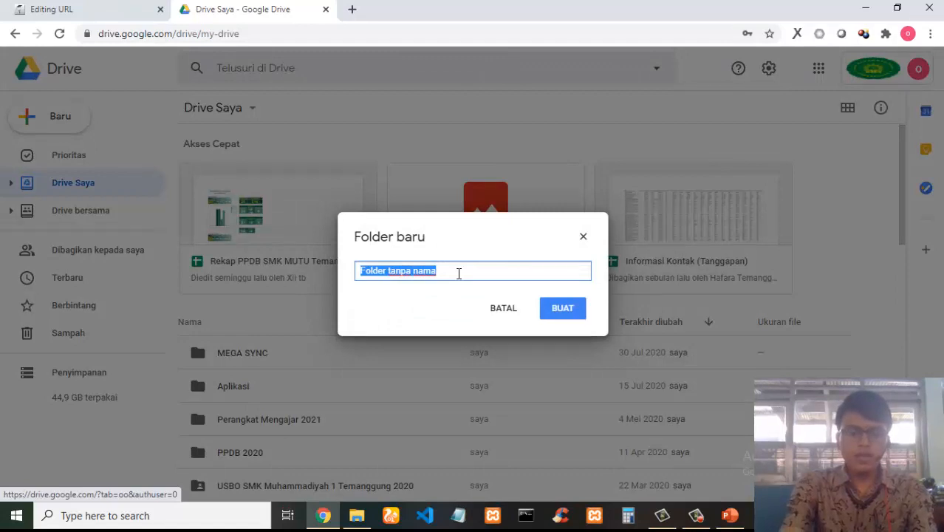
type("DE")
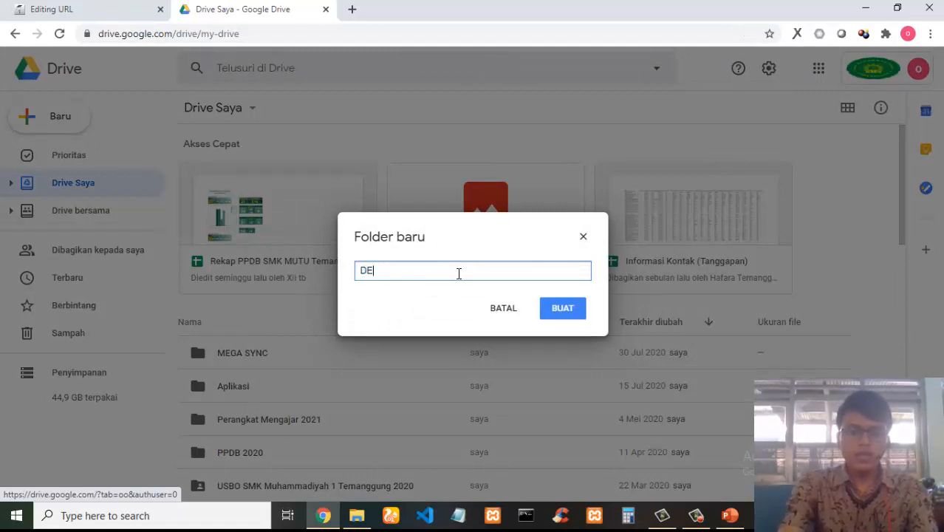
type("SAIN MEDIA INTERAKTIF")
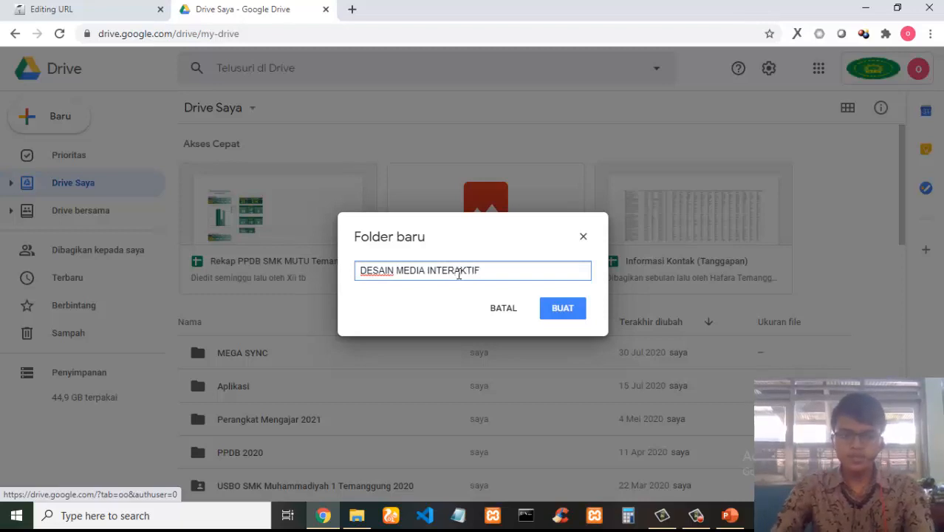
left_click(561, 308)
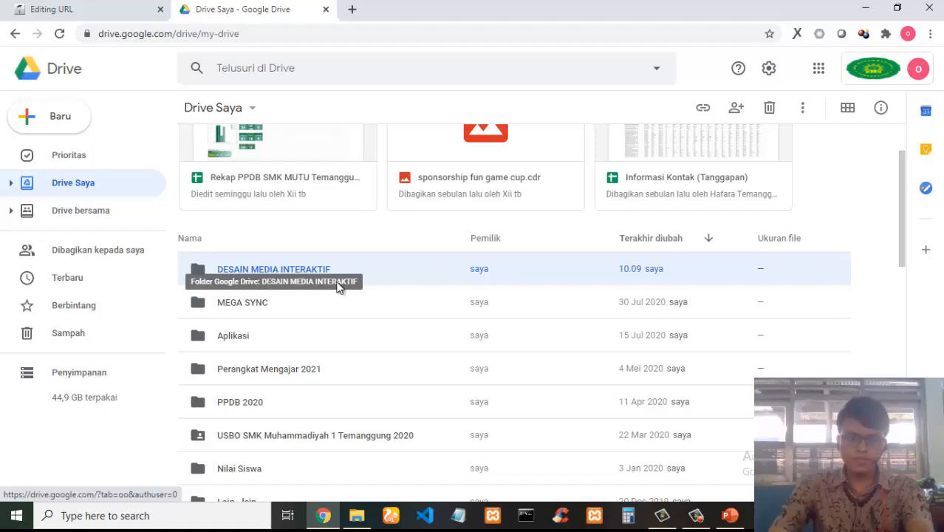
Open the 'DESAIN MEDIA INTERAKTIF' folder and create a subfolder named 'MATERI' inside it.
double_click(355, 290)
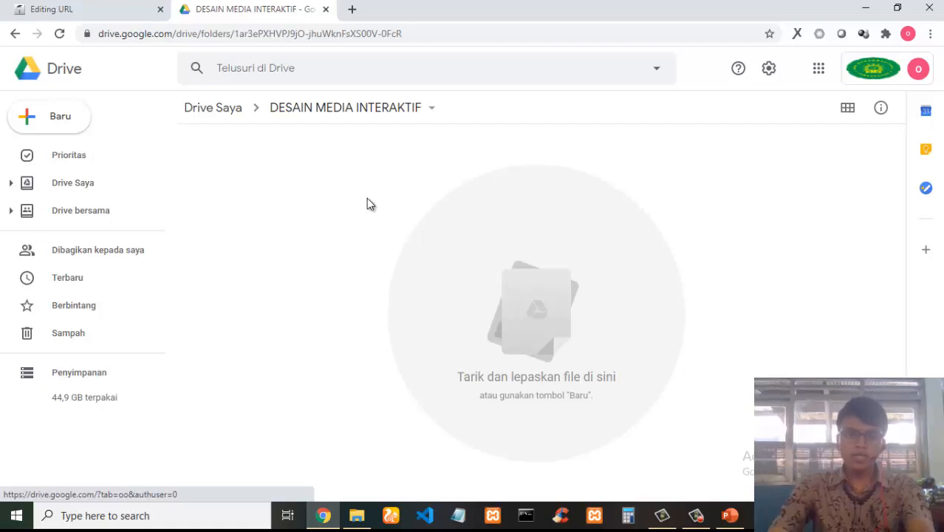
left_click(64, 116)
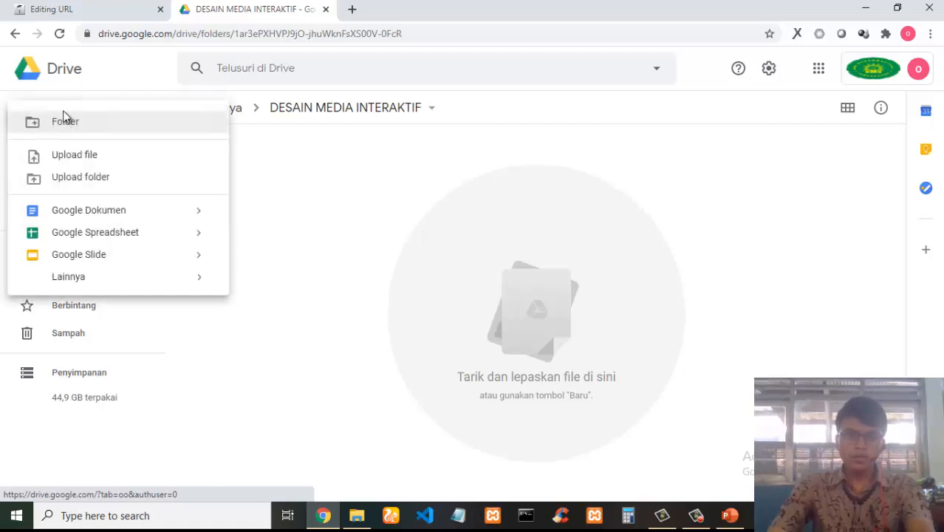
left_click(118, 127)
type("MATERI")
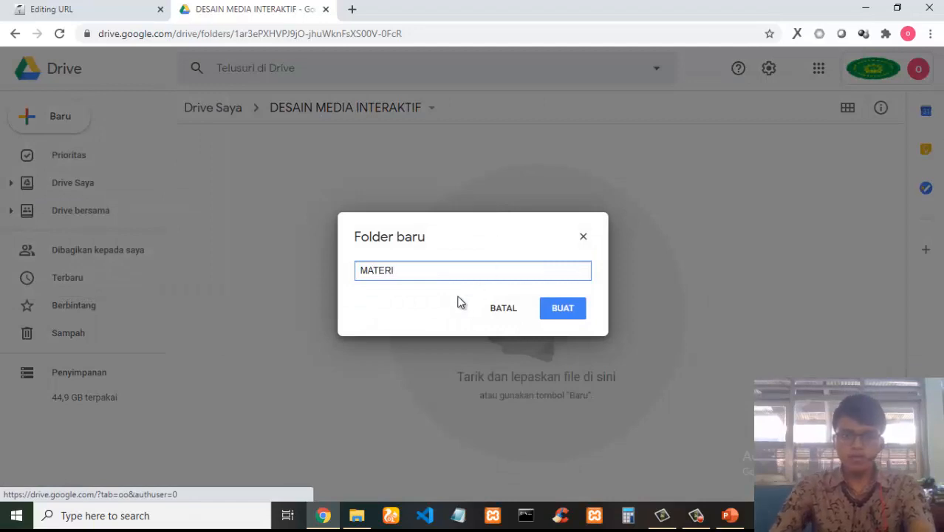
left_click(562, 316)
Create a second subfolder named 'NILAI' inside 'DESAIN MEDIA INTERAKTIF'.
left_click(50, 122)
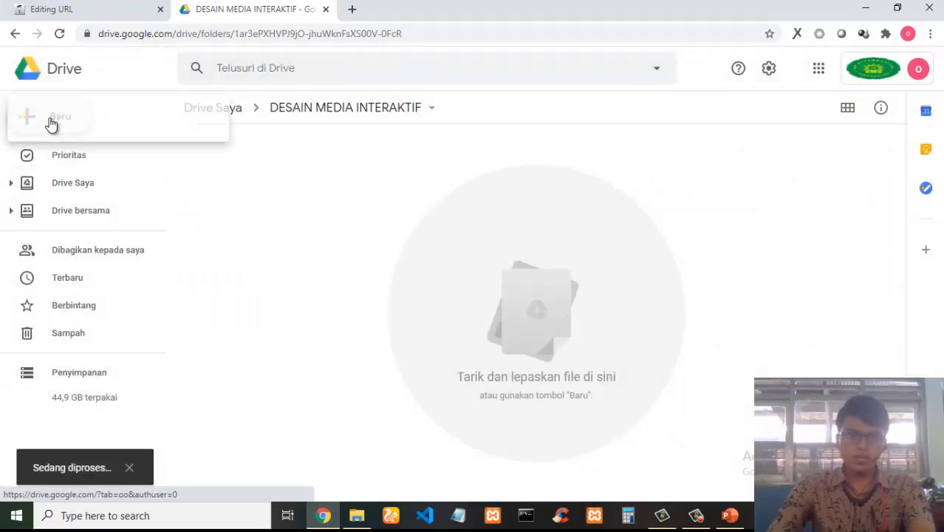
left_click(88, 127)
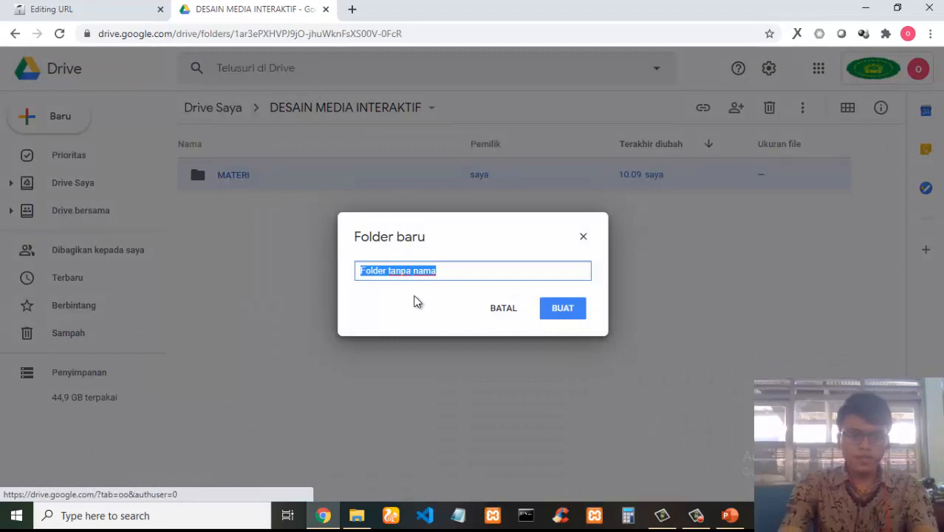
type("NILAI")
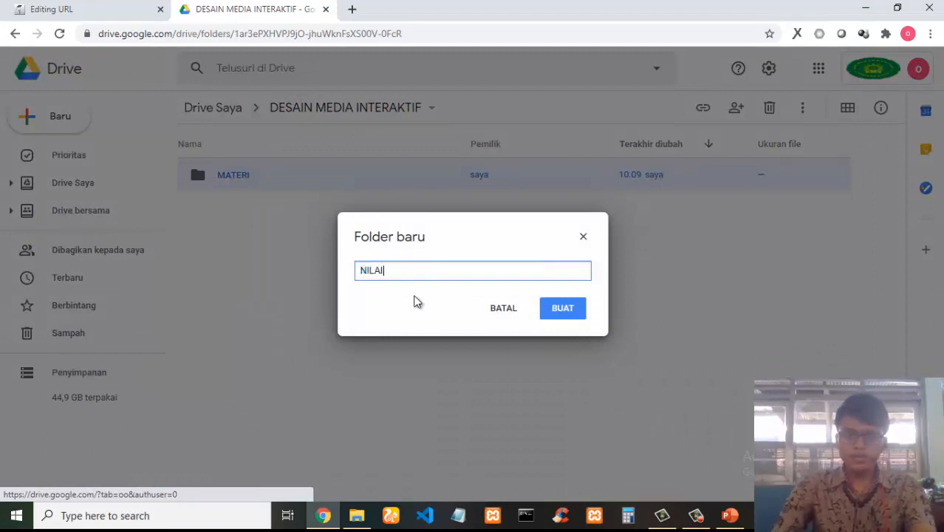
left_click(575, 310)
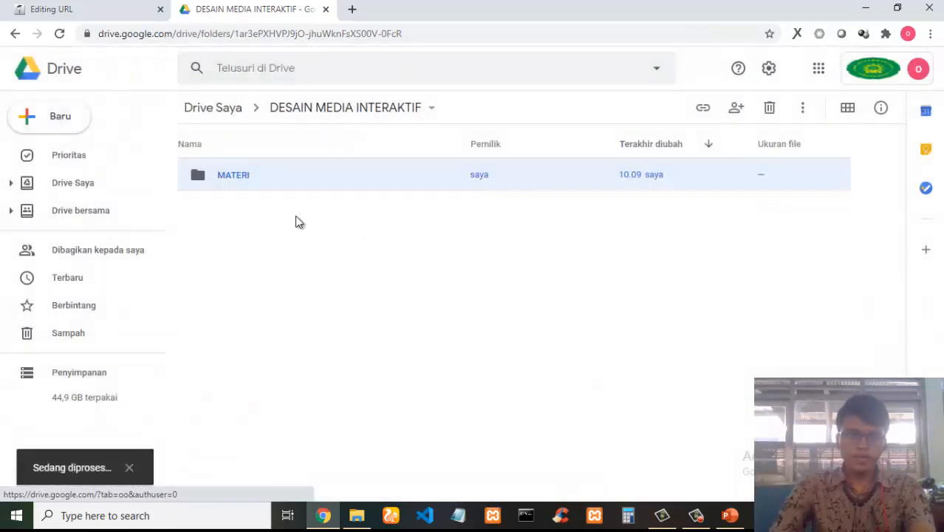
Create a third subfolder named 'TUGAS' inside 'DESAIN MEDIA INTERAKTIF'.
left_click(57, 126)
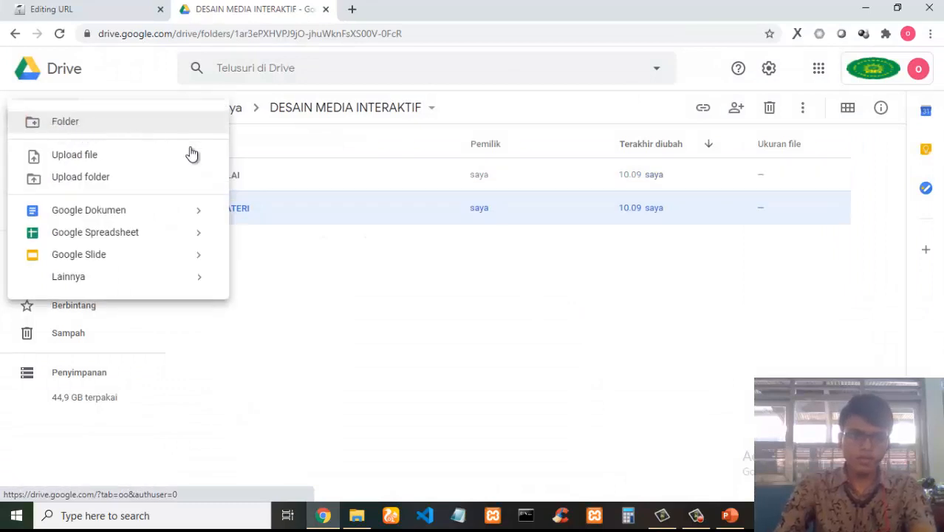
left_click(423, 287)
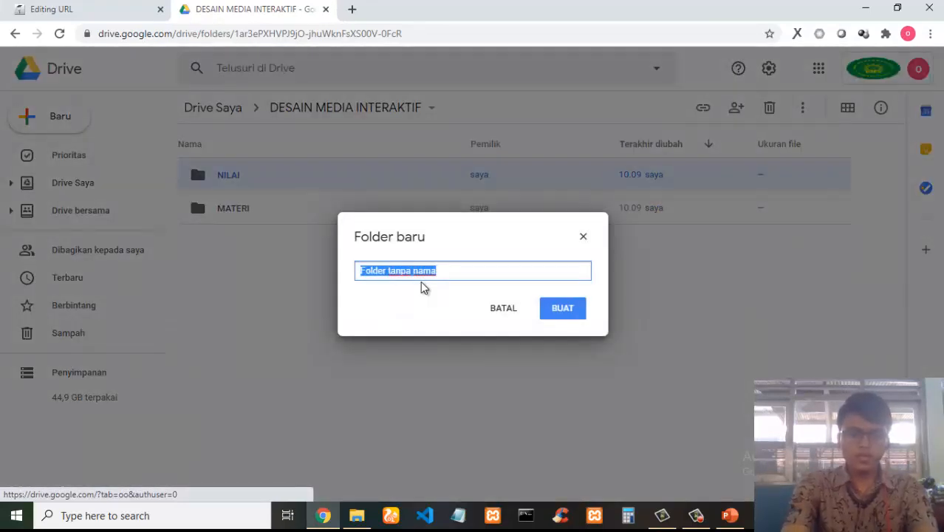
type("TUGAS")
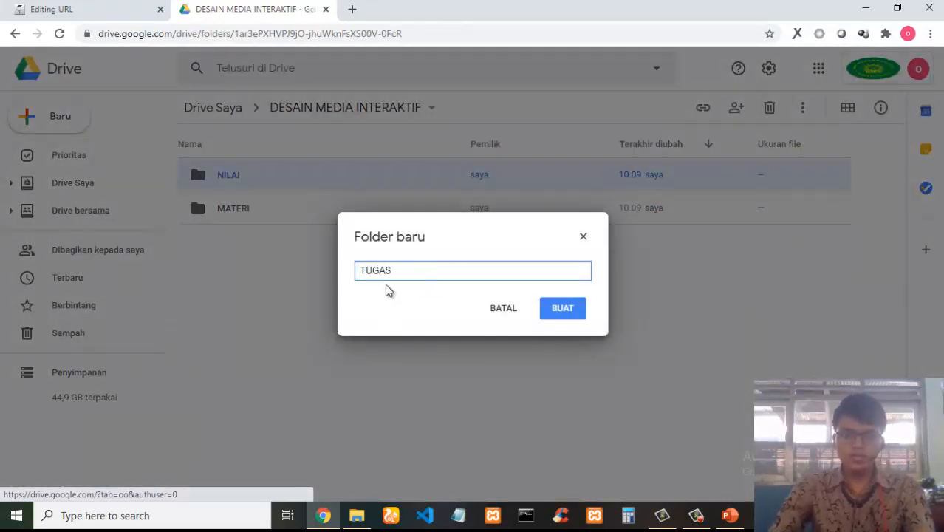
left_click(562, 309)
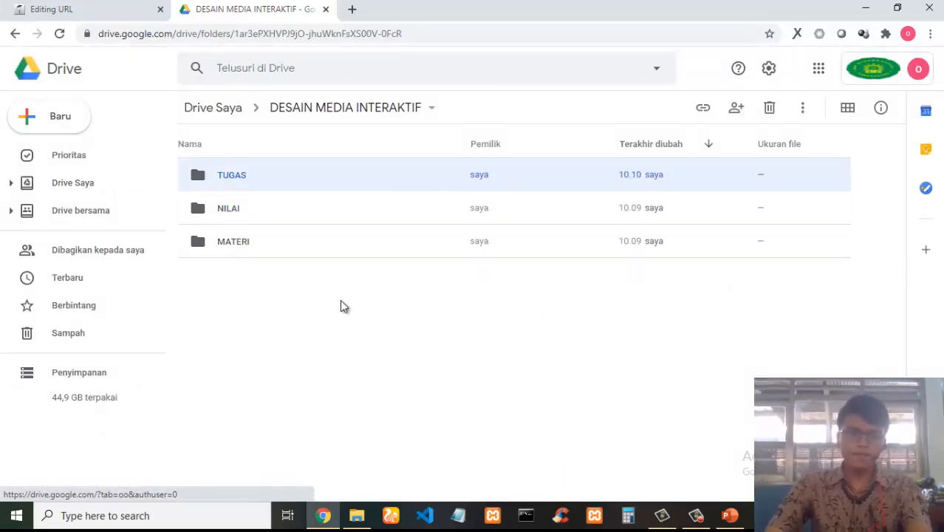
Return to the Moodle Editing URL tab and duplicate it into a new browser tab.
left_click(39, 9)
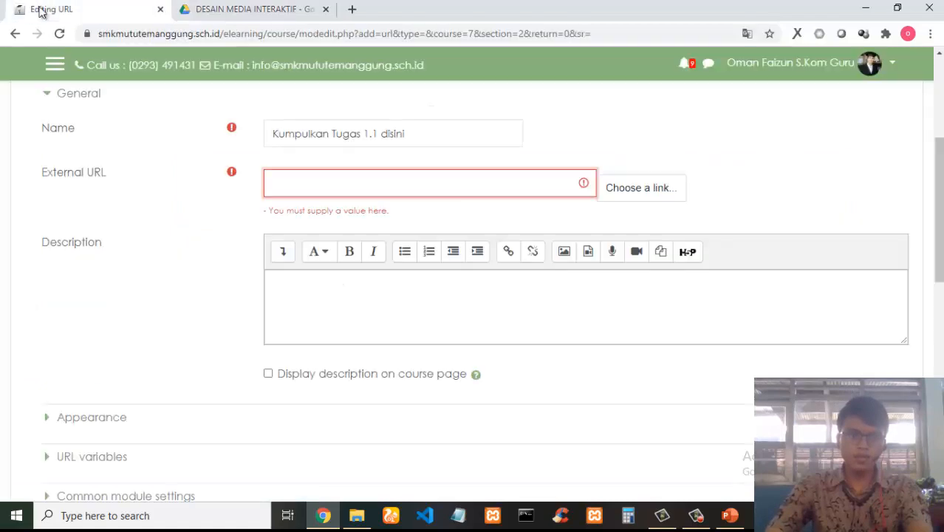
right_click(97, 5)
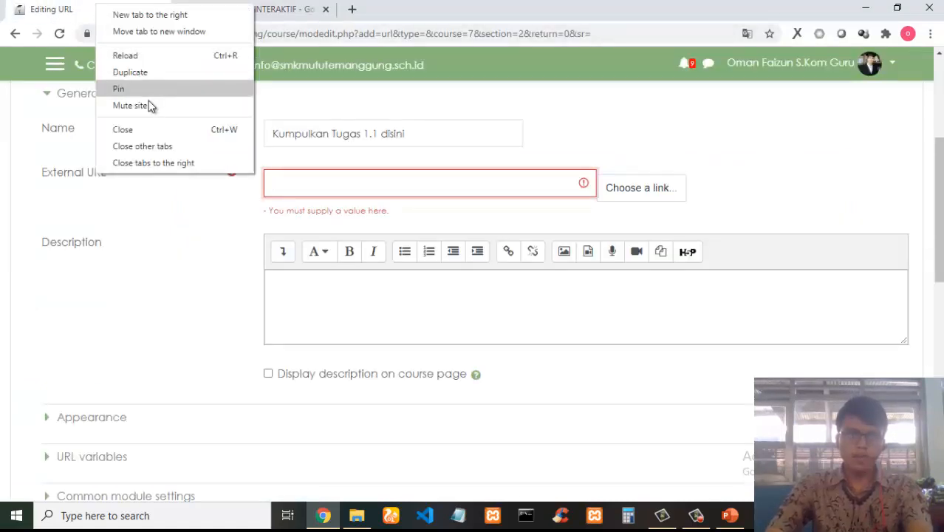
left_click(169, 72)
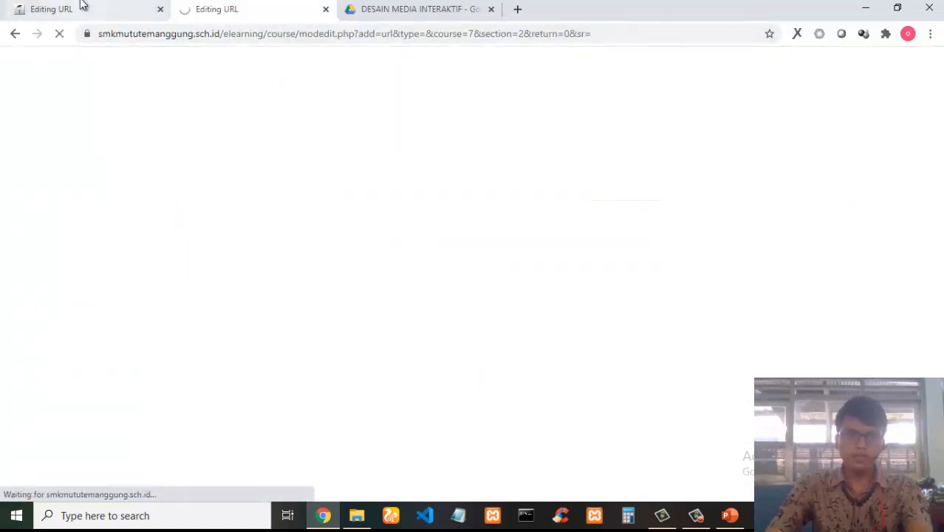
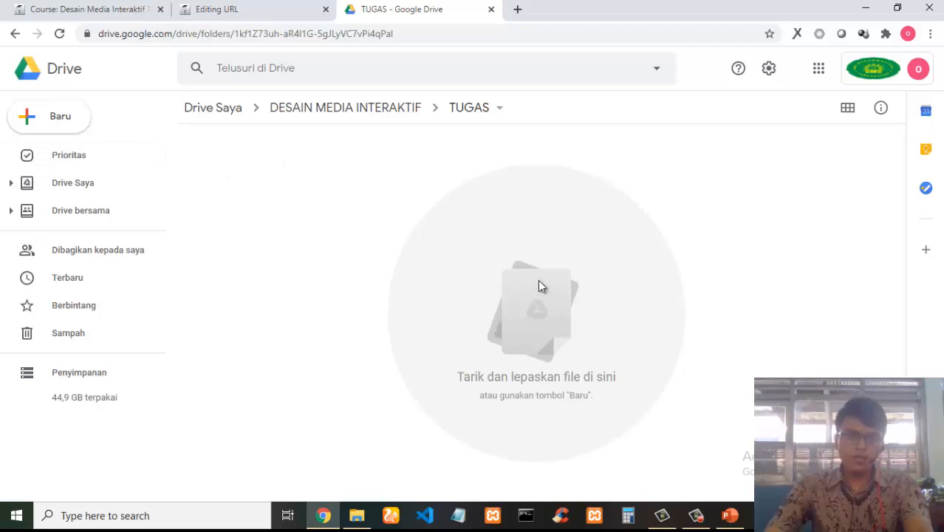
Create a new Google Form from inside the TUGAS folder and switch to its tab.
left_click(62, 127)
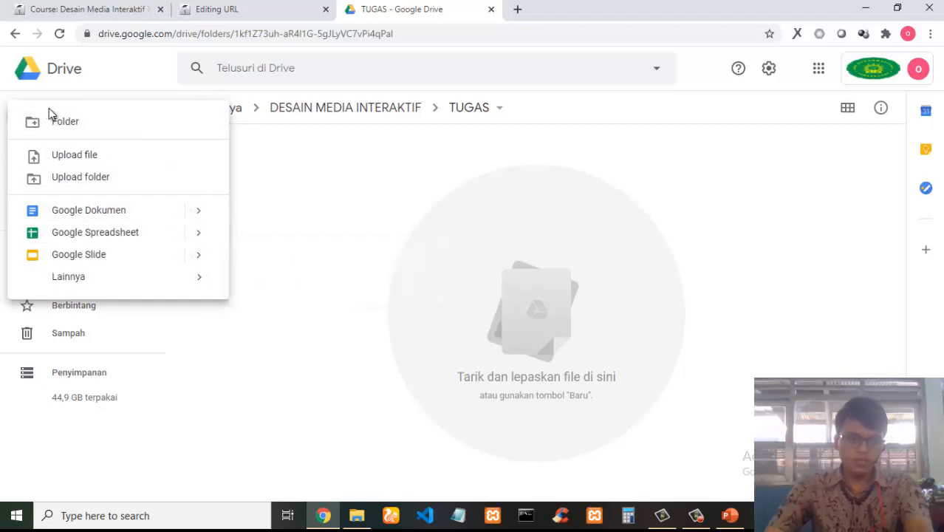
mouse_move(135, 282)
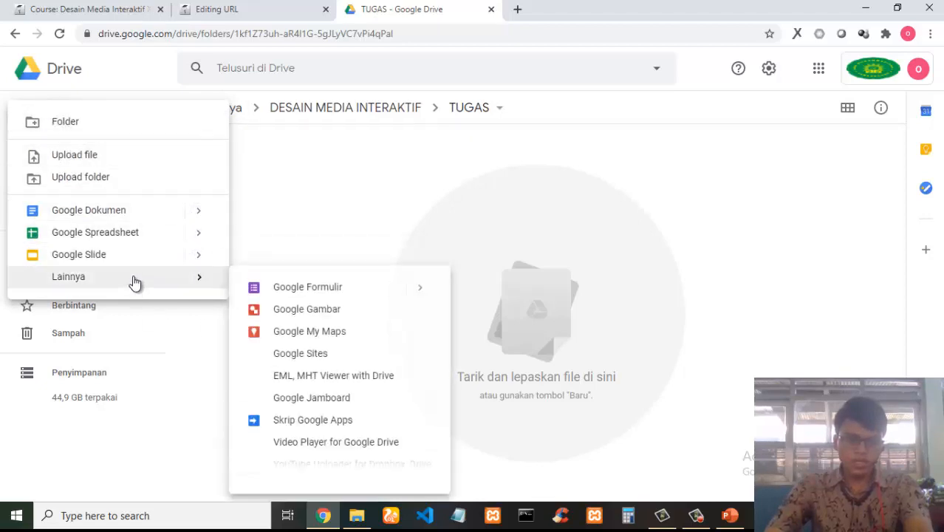
left_click(307, 287)
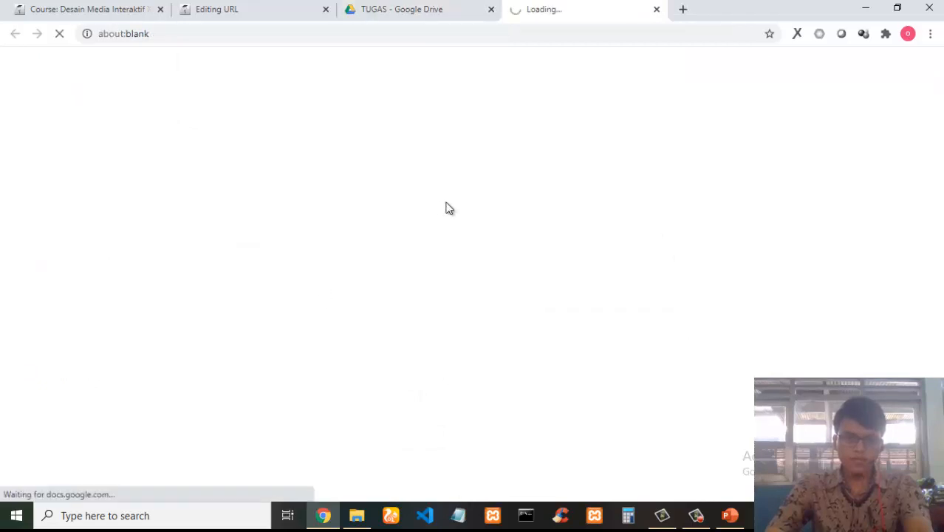
left_click(407, 7)
mouse_move(99, 277)
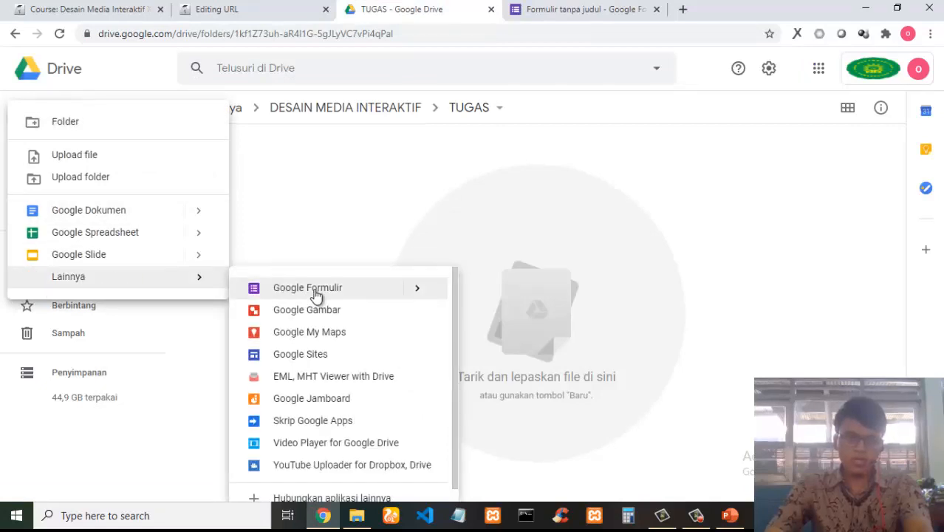
left_click(565, 8)
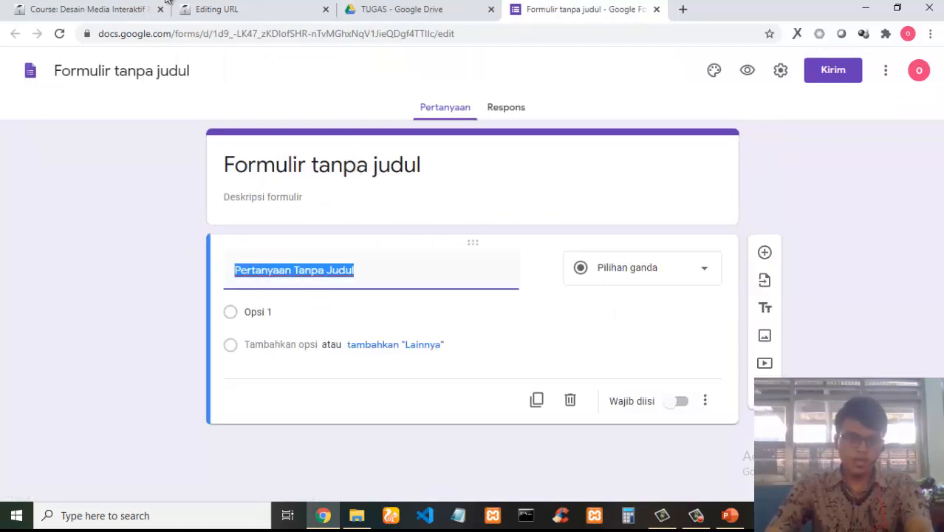
Title the form and its file 'Tugas 1 - DMI XII', matching the Tugas 1 heading in the Moodle course.
left_click(80, 8)
scroll(399, 303, "down", 4)
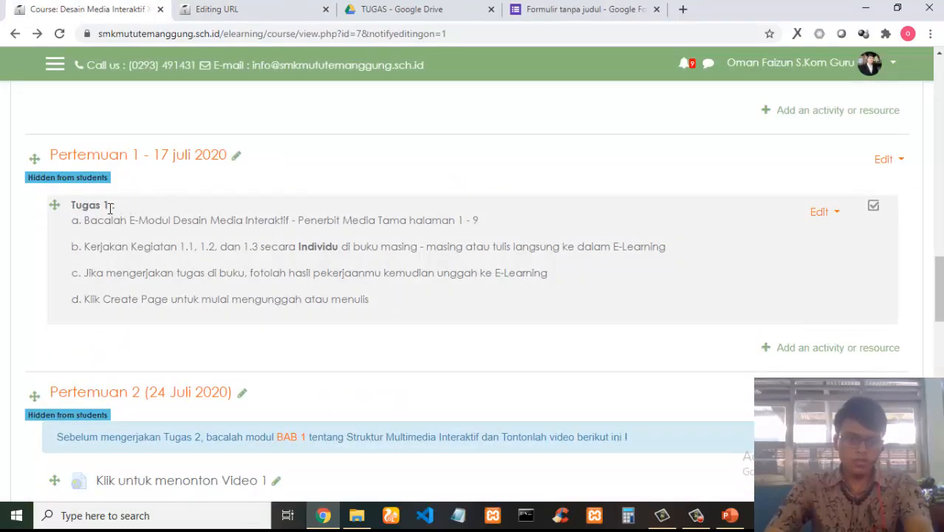
left_click_drag(76, 206, 170, 198)
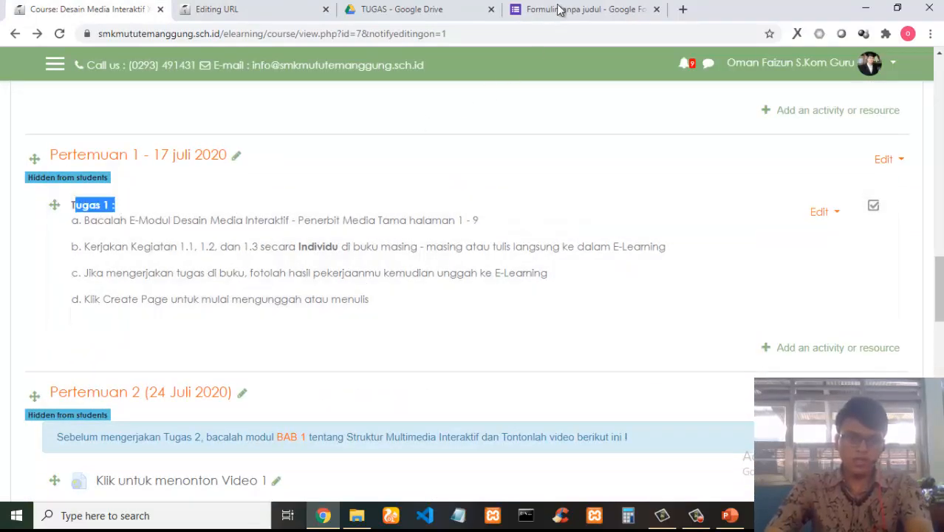
left_click(559, 10)
left_click(446, 176)
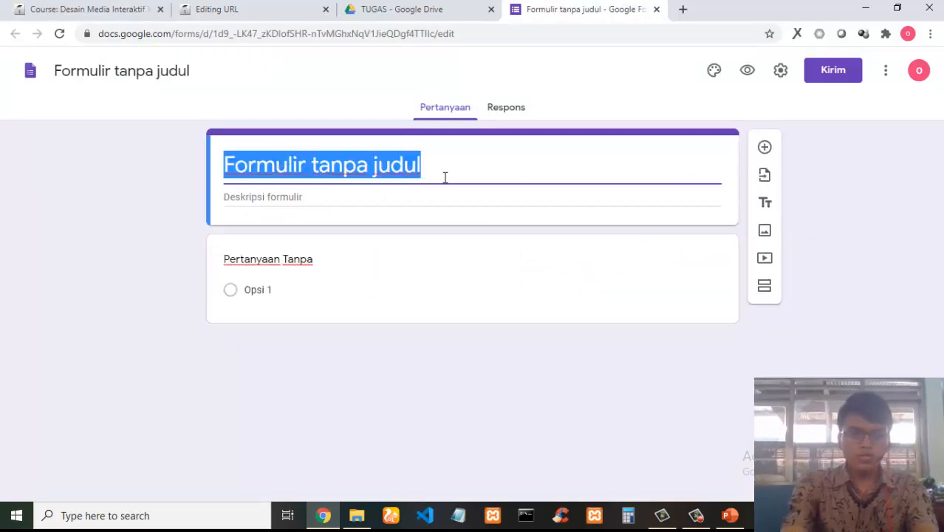
type("Tugas 1")
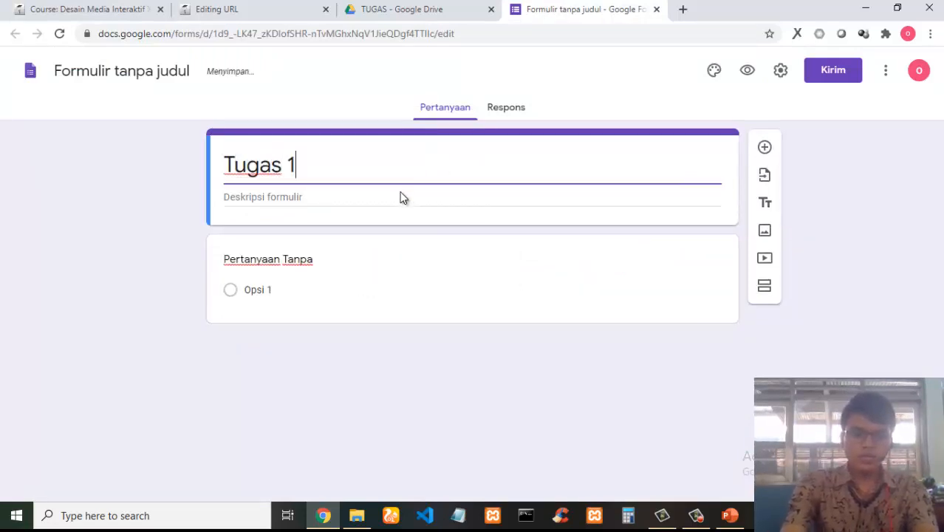
type(" - ")
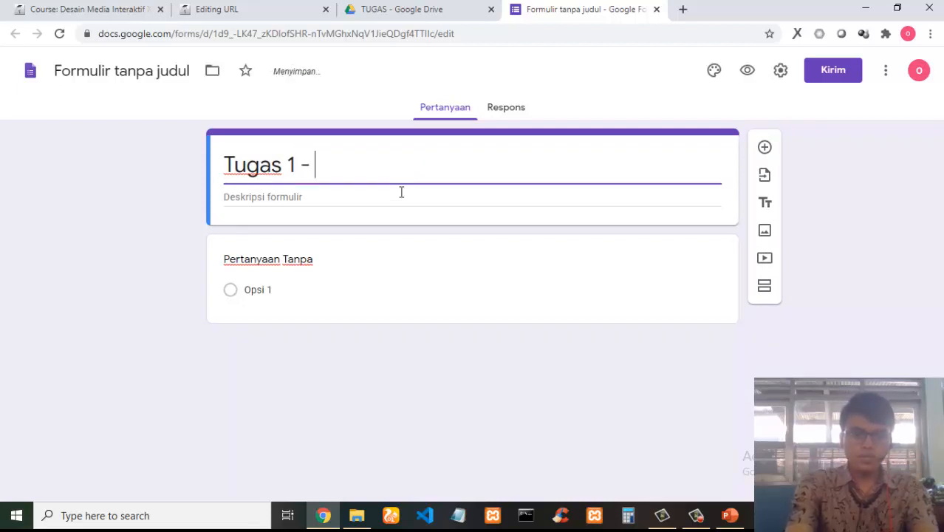
type("DD")
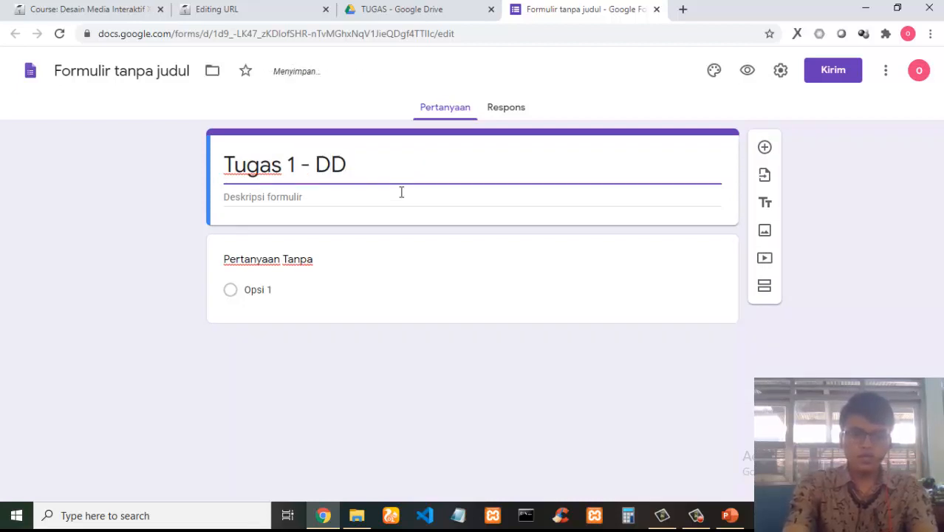
type("M XII")
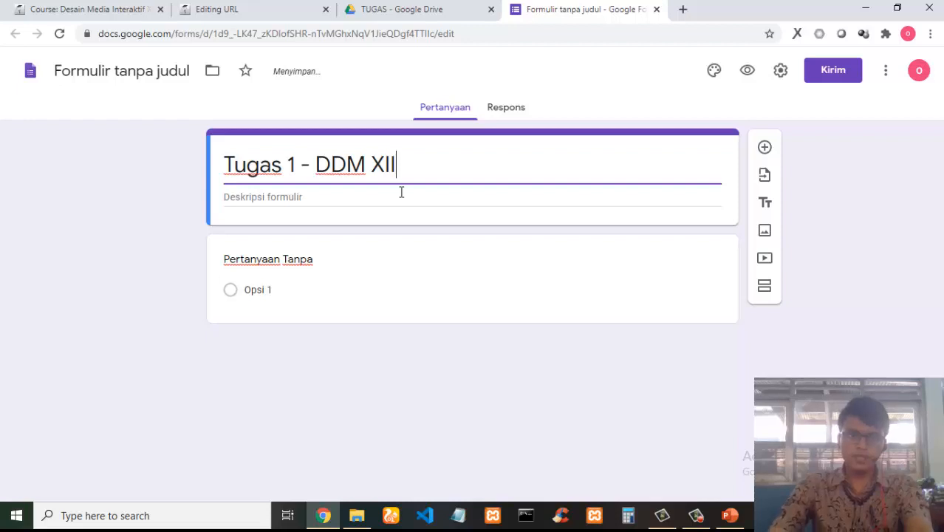
left_click(346, 164)
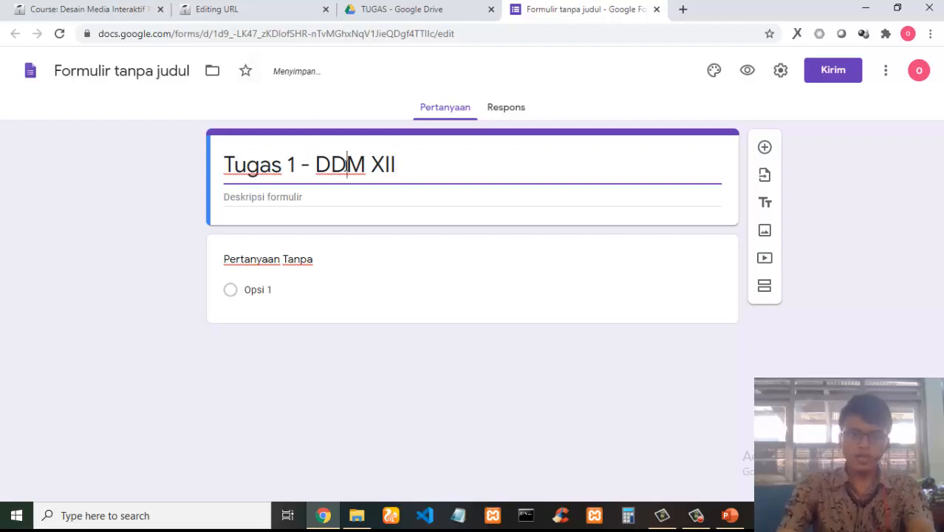
key("BackSpace")
key("Right")
type("I")
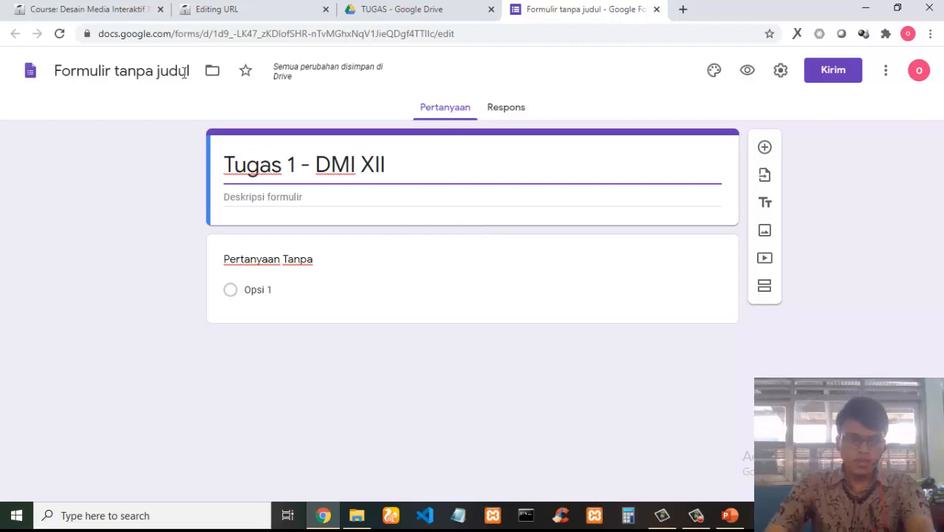
left_click(118, 71)
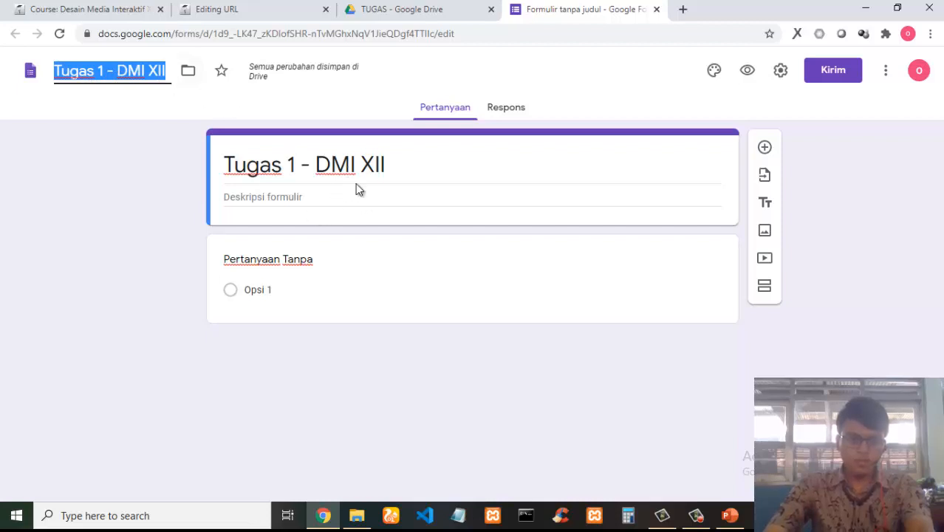
Set the first question to 'NIS' and make it required.
left_click(265, 266)
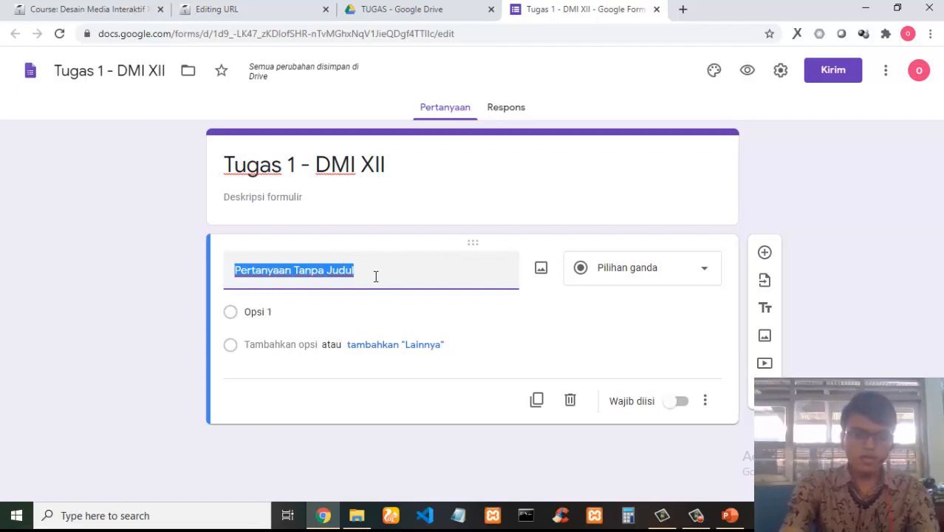
type("NIS")
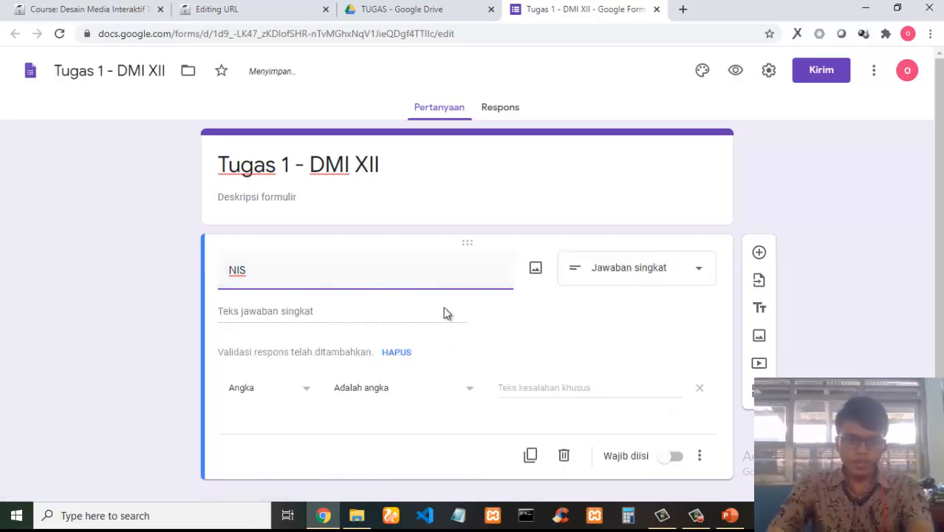
scroll(397, 299, "down", 1)
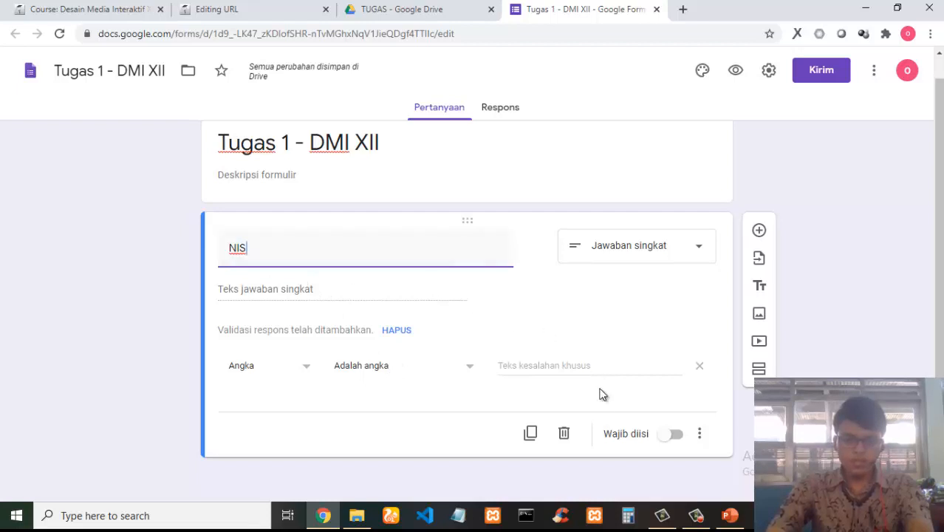
left_click(668, 439)
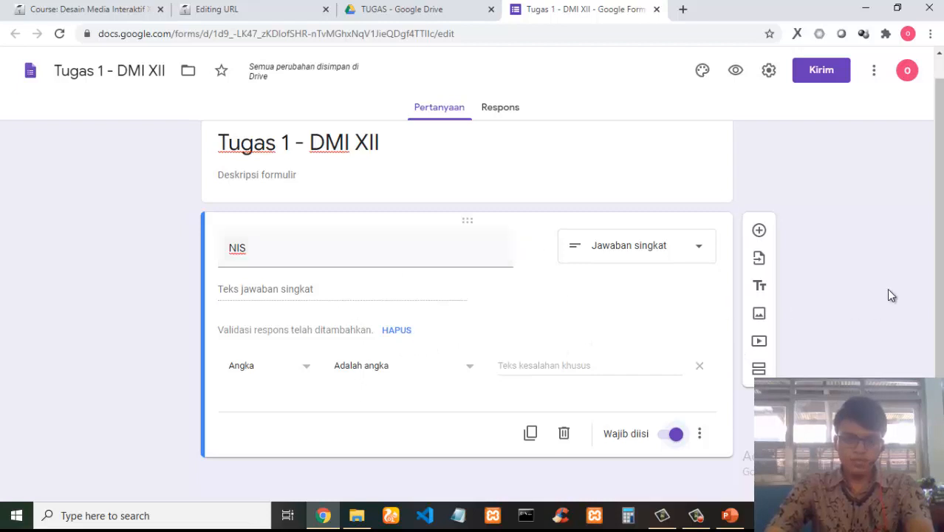
Add a second question named 'Jawaban' with the Upload file type, agreeing to let respondents upload to Drive.
left_click(759, 231)
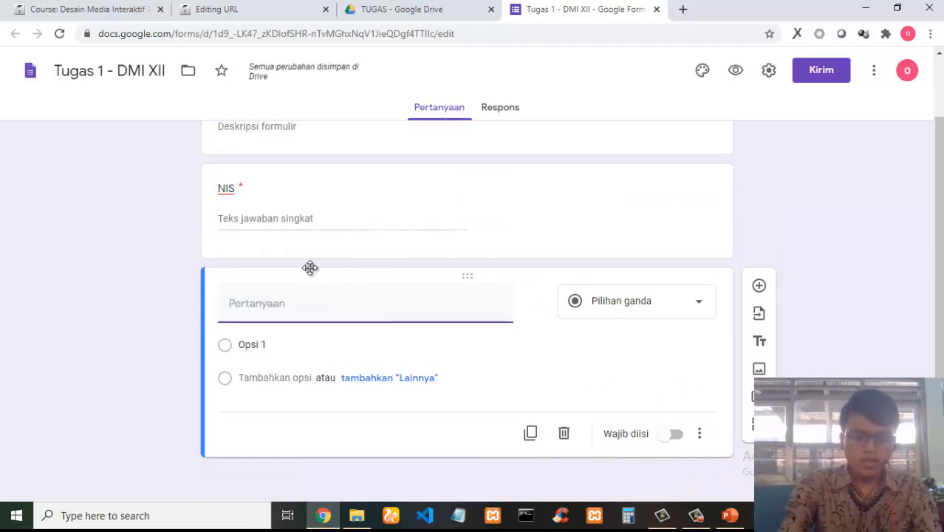
type("Jawaban")
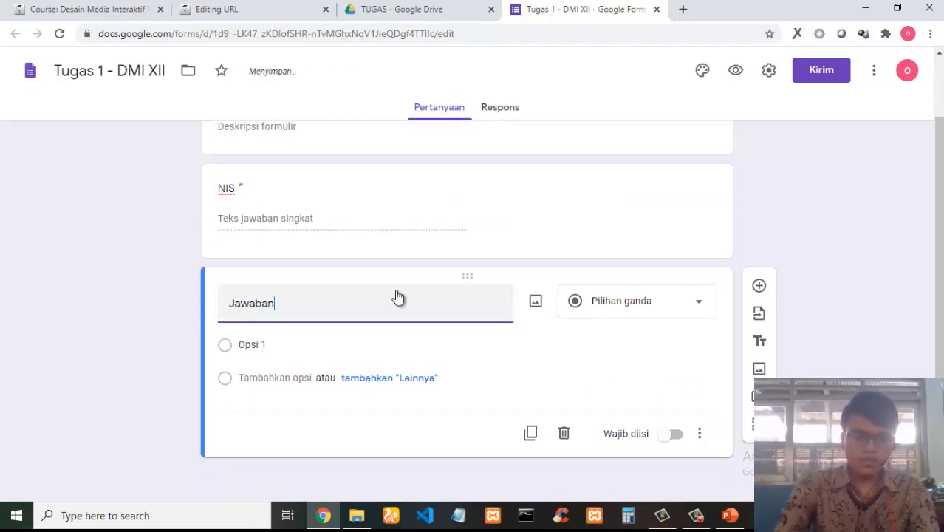
scroll(421, 274, "up", 1)
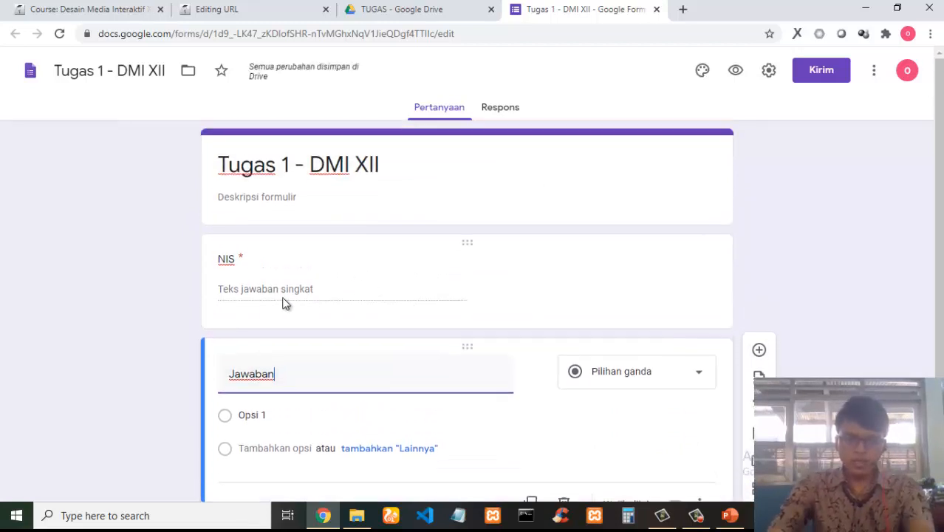
scroll(325, 306, "down", 1)
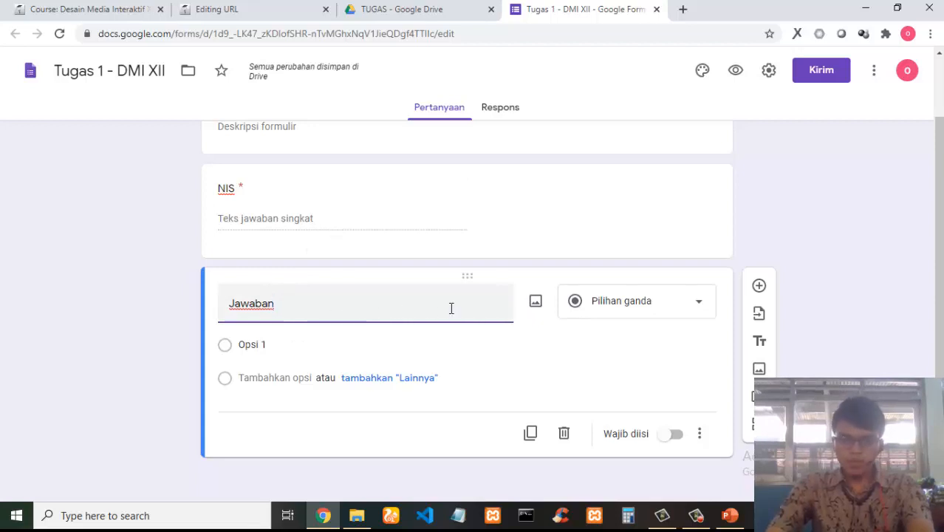
left_click(678, 310)
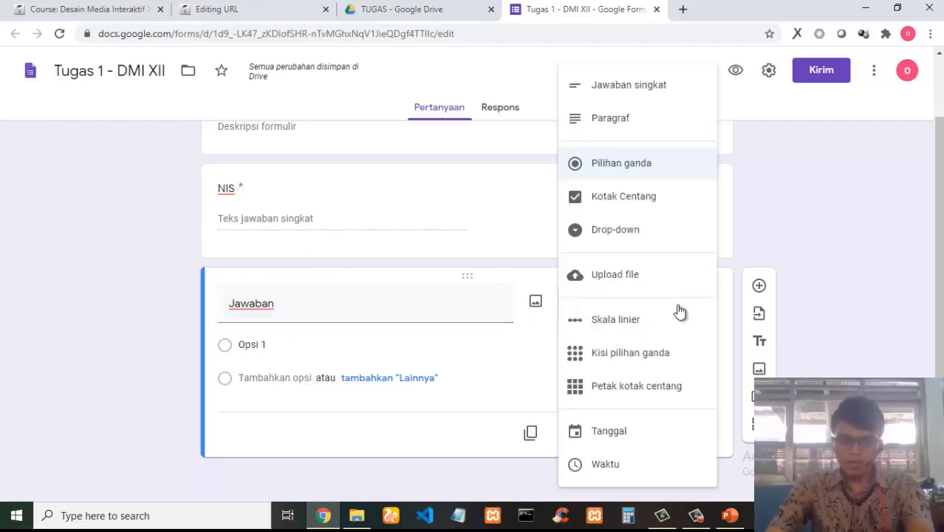
left_click(615, 275)
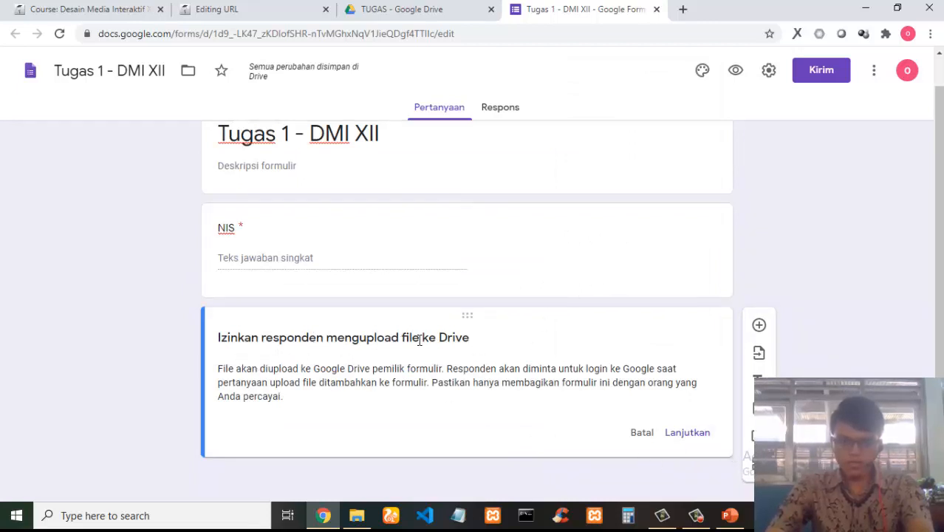
left_click(685, 434)
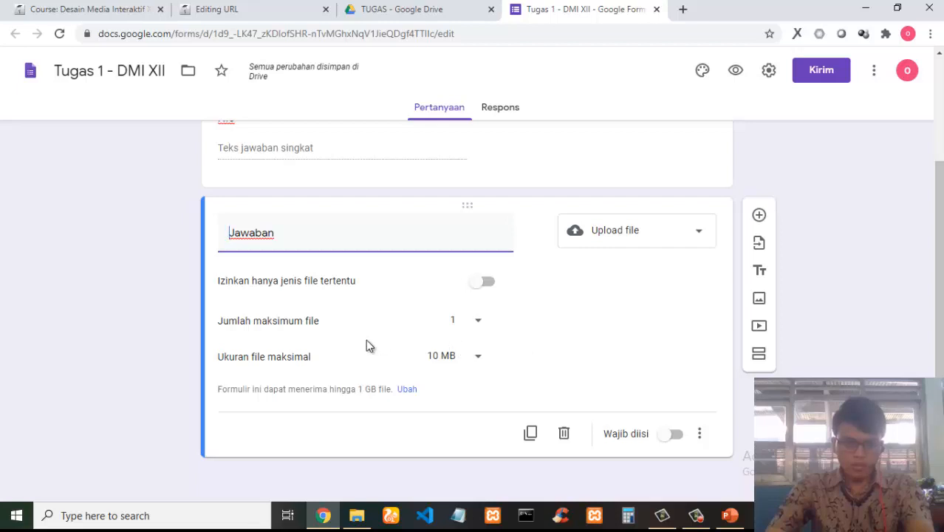
Set the upload question's maximum file size to 100 MB and maximum number of files to 10.
left_click(456, 360)
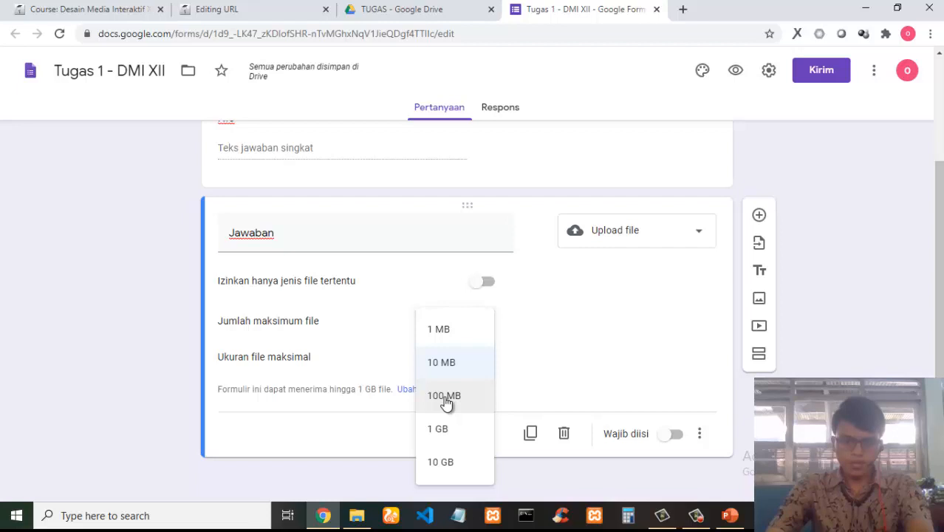
left_click(446, 399)
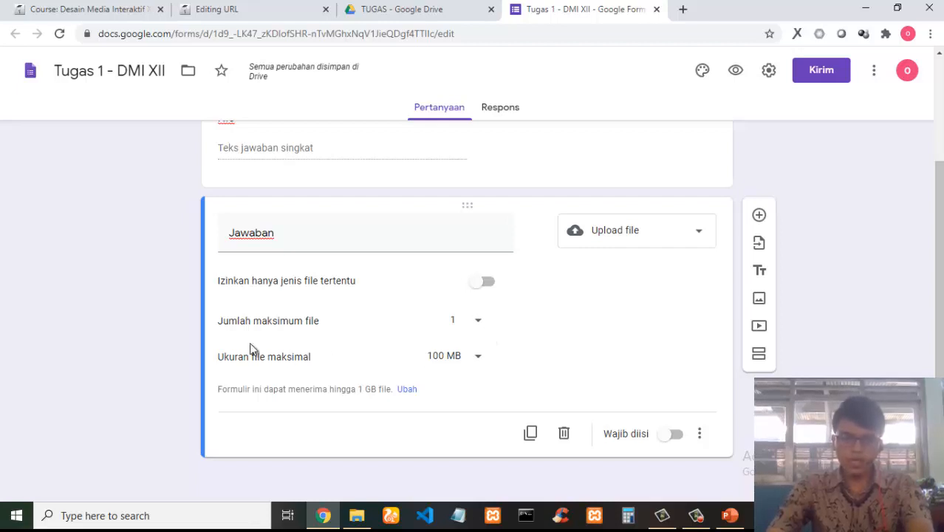
left_click_drag(238, 319, 358, 325)
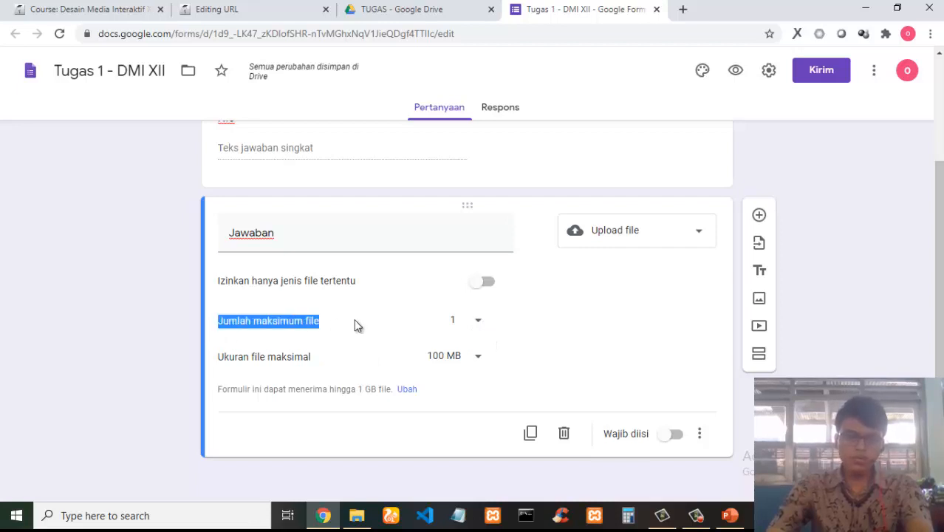
left_click(367, 326)
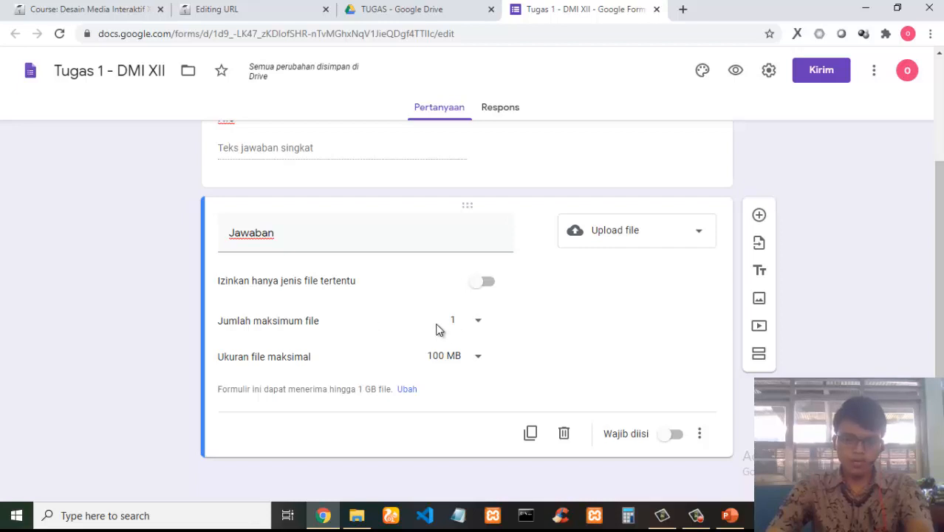
left_click(478, 324)
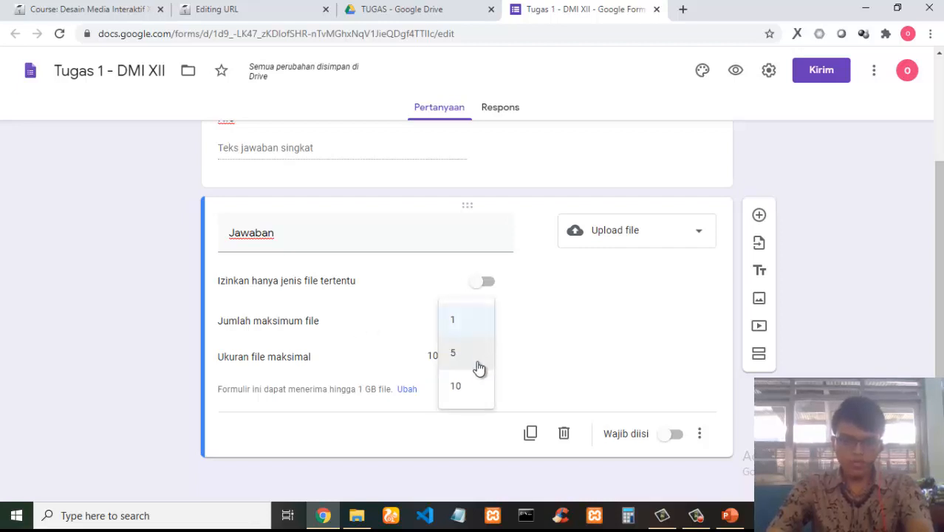
left_click(460, 387)
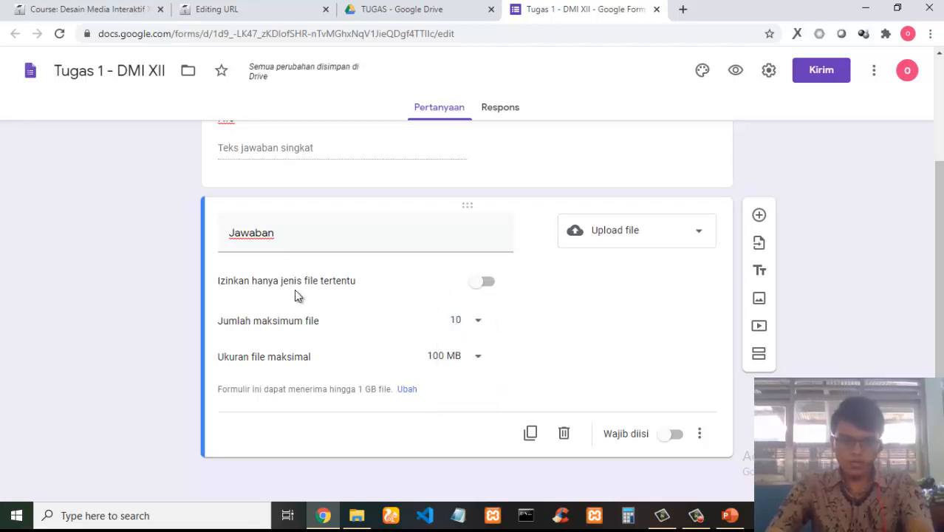
Restrict the Jawaban upload question to specific file types, allowing only the two Gambar options.
left_click(481, 286)
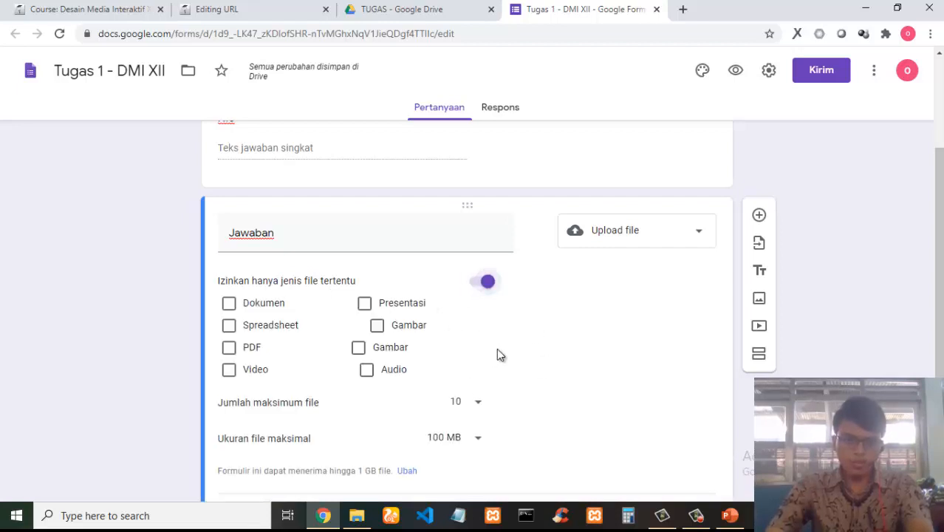
scroll(505, 345, "down", 2)
scroll(505, 342, "up", 1)
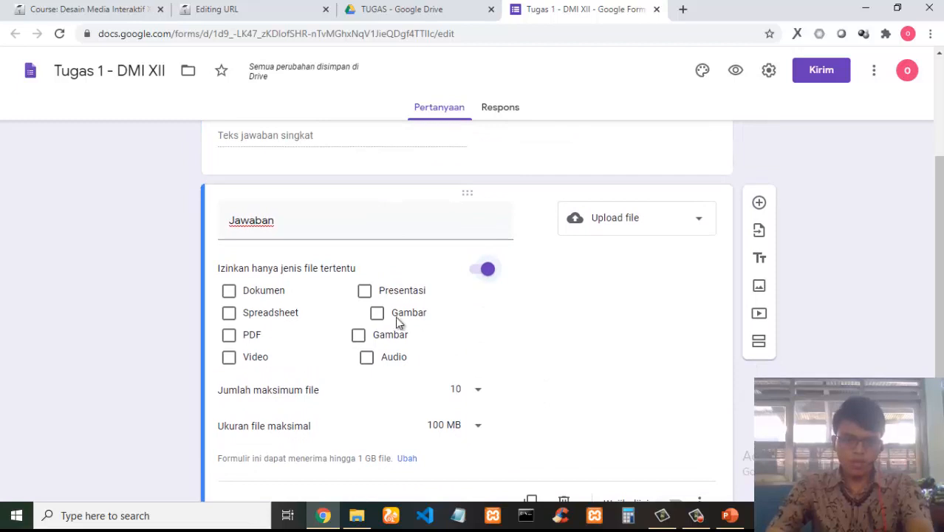
left_click(378, 314)
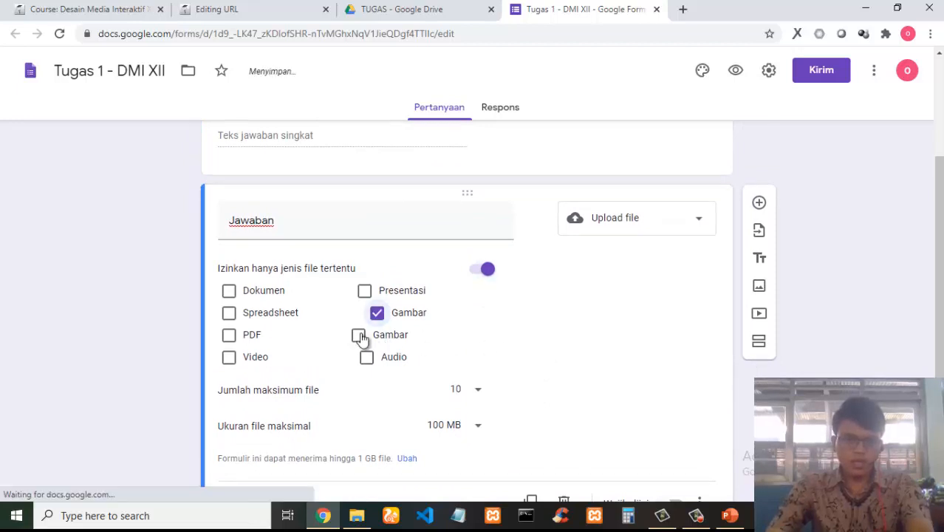
left_click(360, 336)
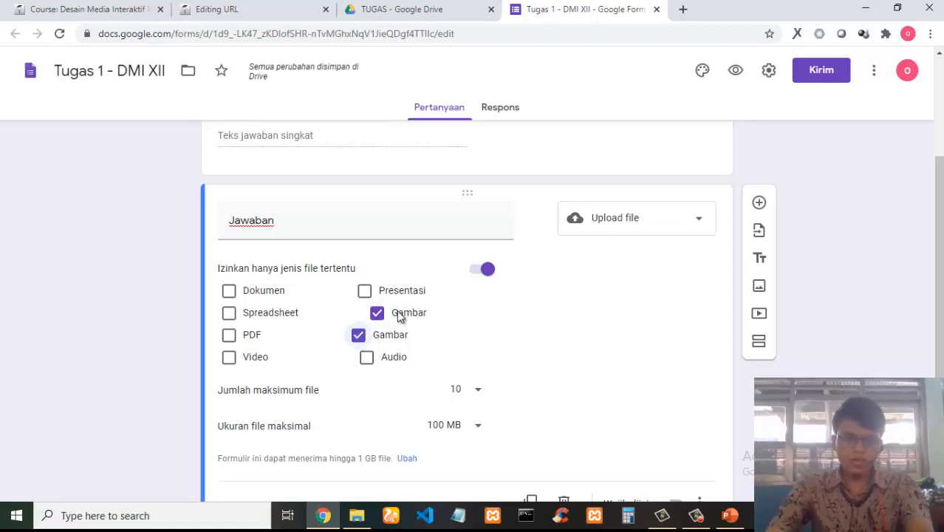
left_click(229, 357)
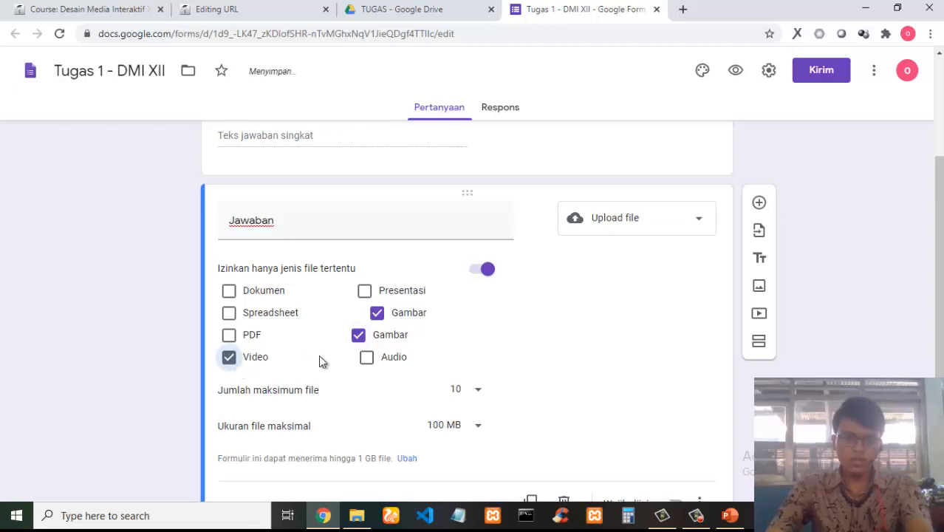
left_click(358, 336)
left_click(377, 313)
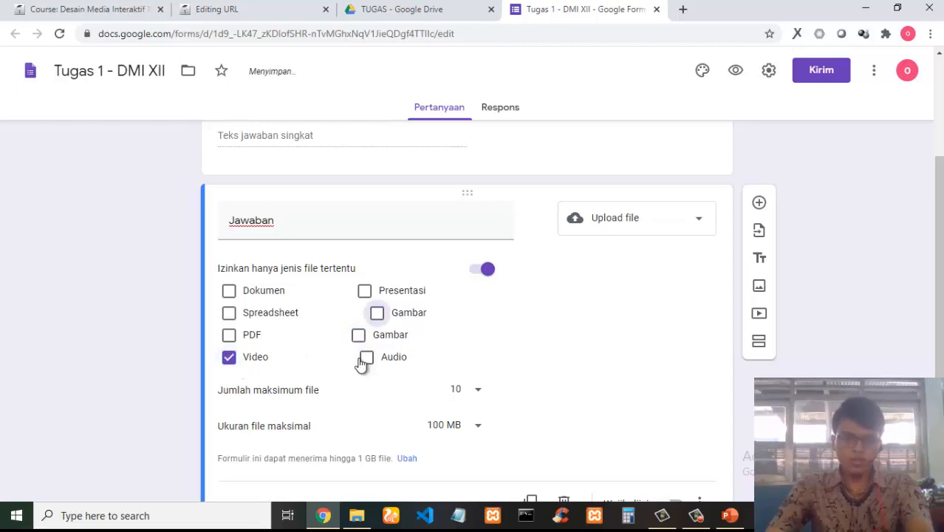
left_click(358, 335)
left_click(377, 312)
left_click(229, 356)
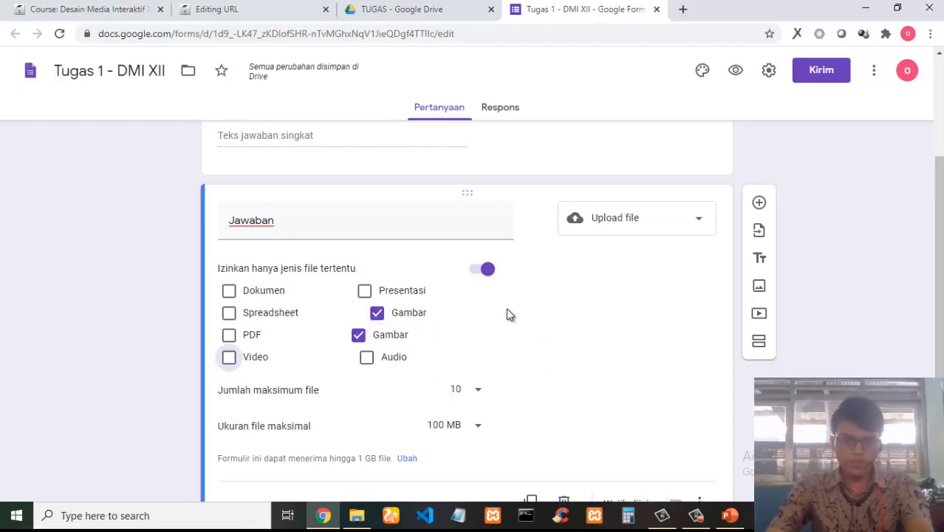
scroll(517, 314, "down", 1)
scroll(407, 229, "up", 1)
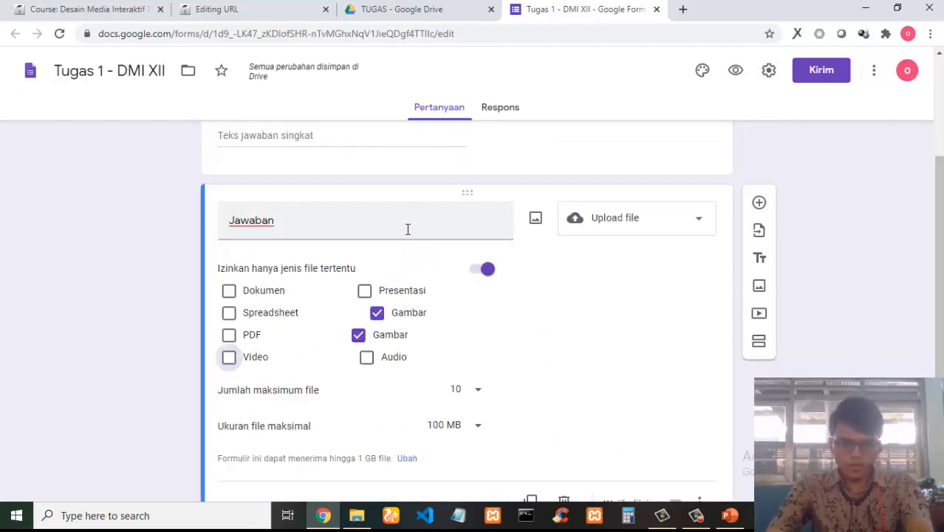
Make the Jawaban upload question required.
double_click(354, 228)
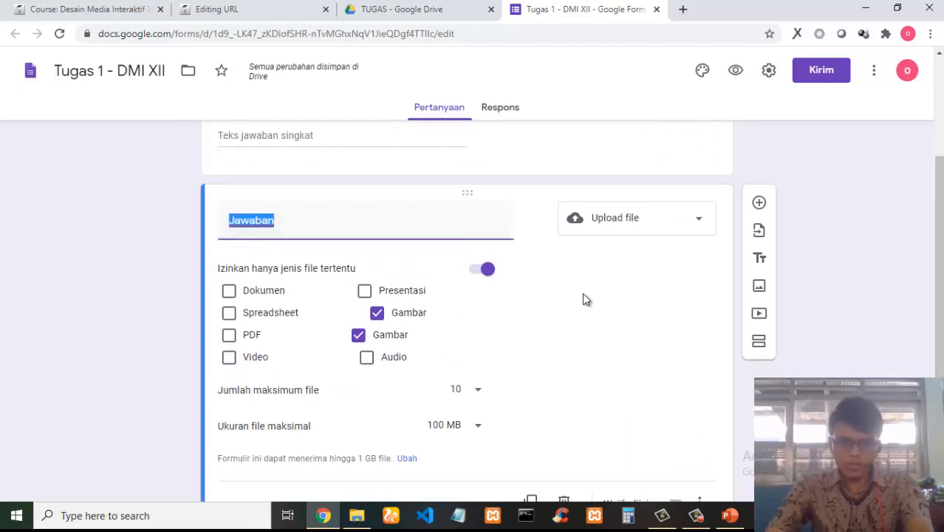
scroll(584, 299, "down", 1)
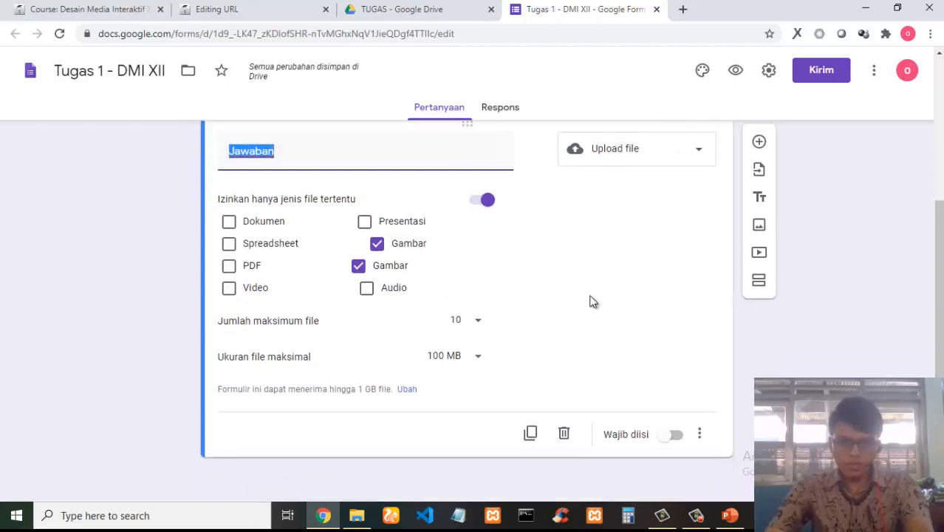
left_click(670, 436)
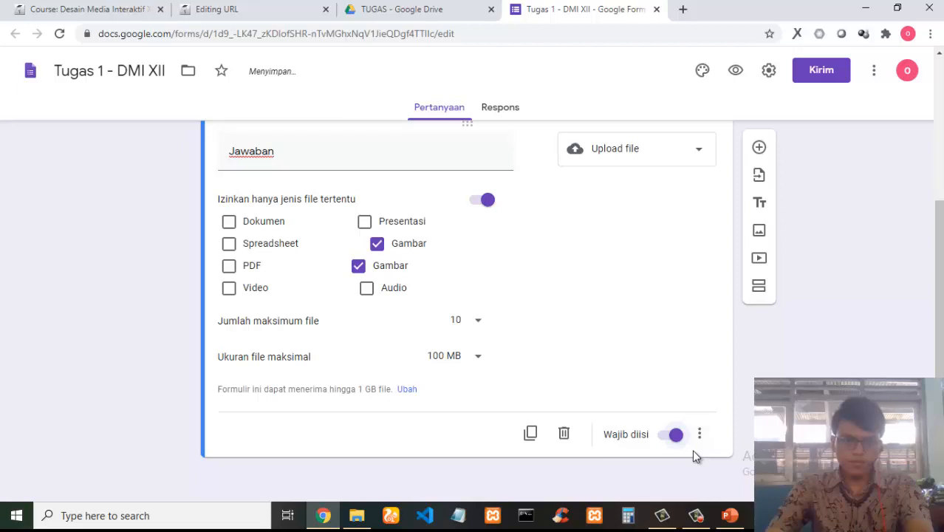
left_click(714, 396)
Add the form description 'Unggah tugas 1 disini'.
scroll(714, 396, "up", 3)
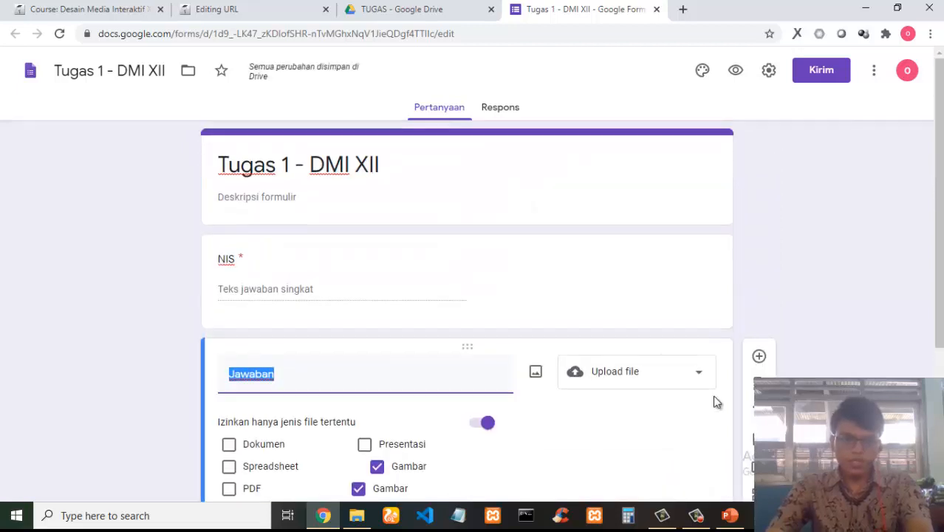
scroll(715, 401, "down", 3)
scroll(687, 397, "up", 3)
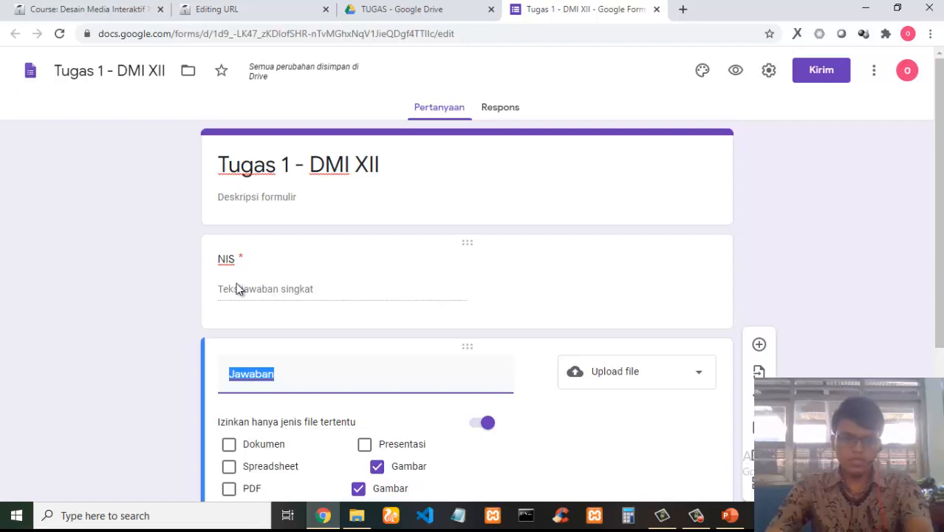
scroll(270, 286, "down", 3)
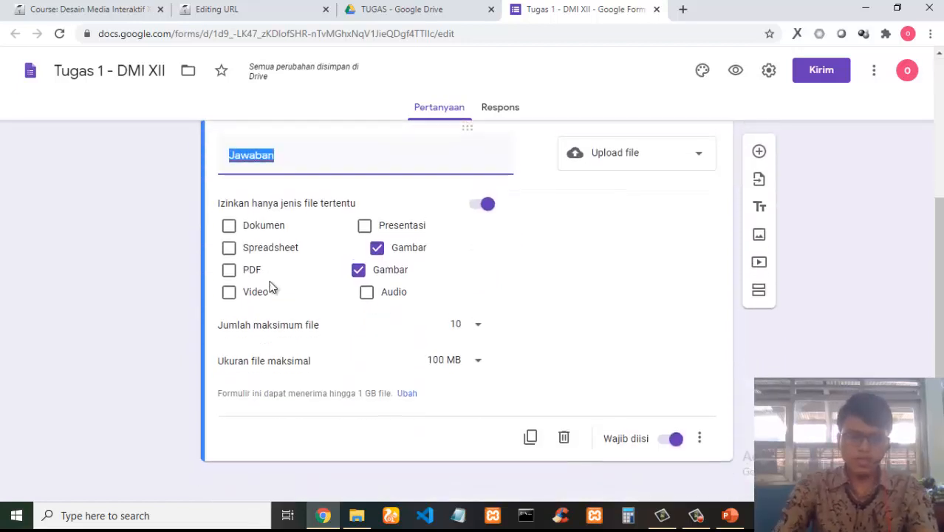
scroll(267, 273, "up", 3)
left_click(245, 184)
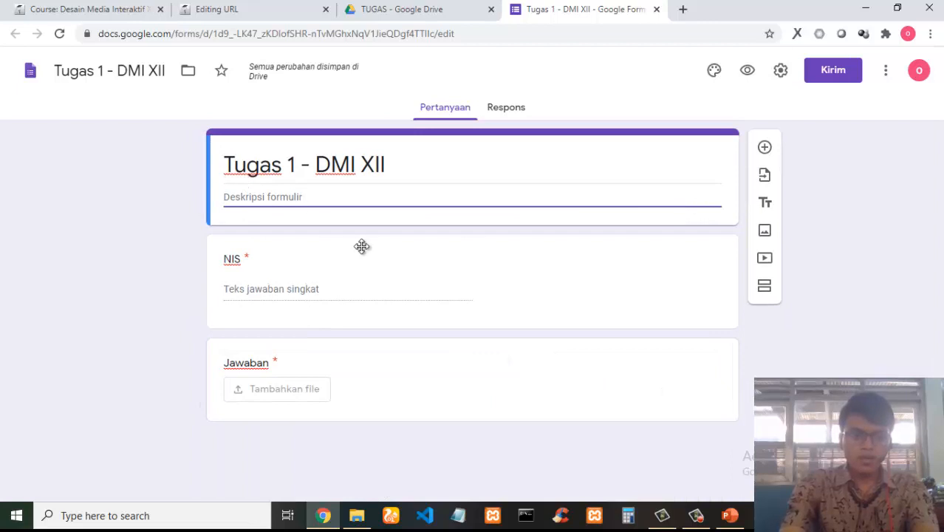
type("Ungga")
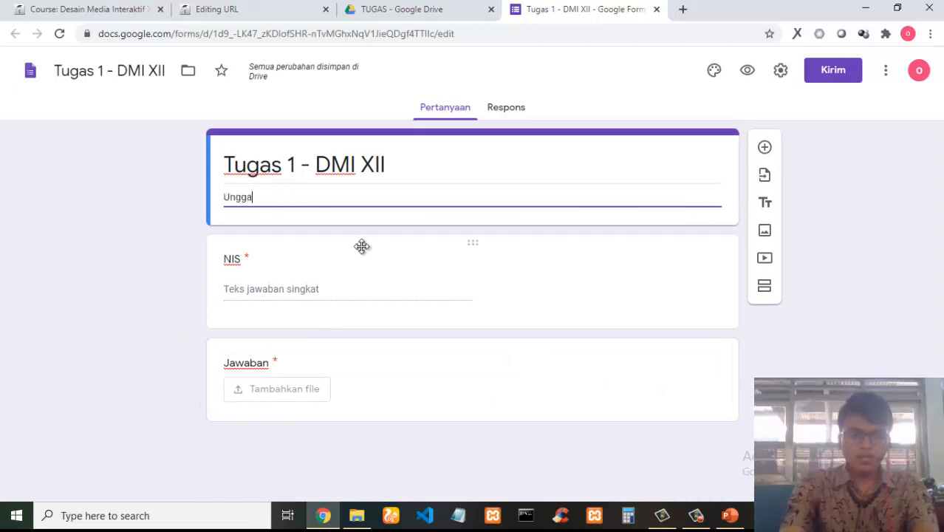
type("h tuga")
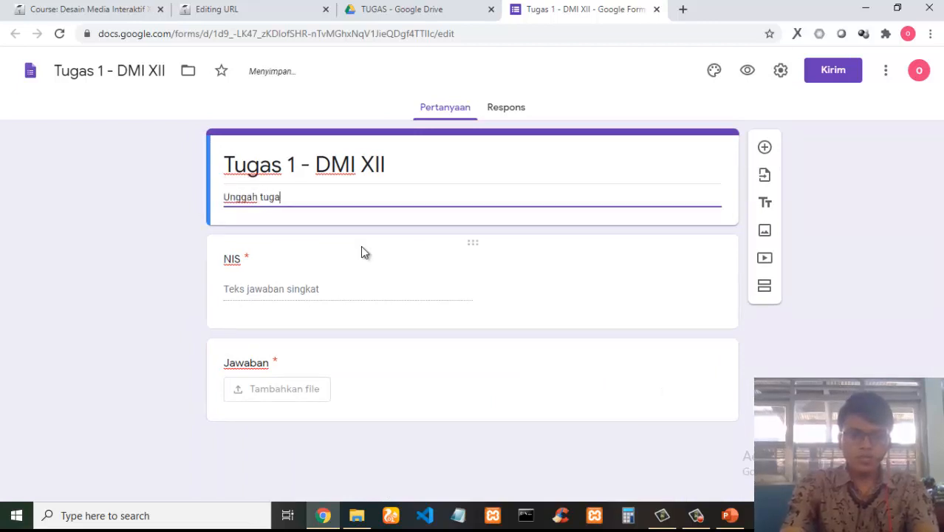
type("s 1 d")
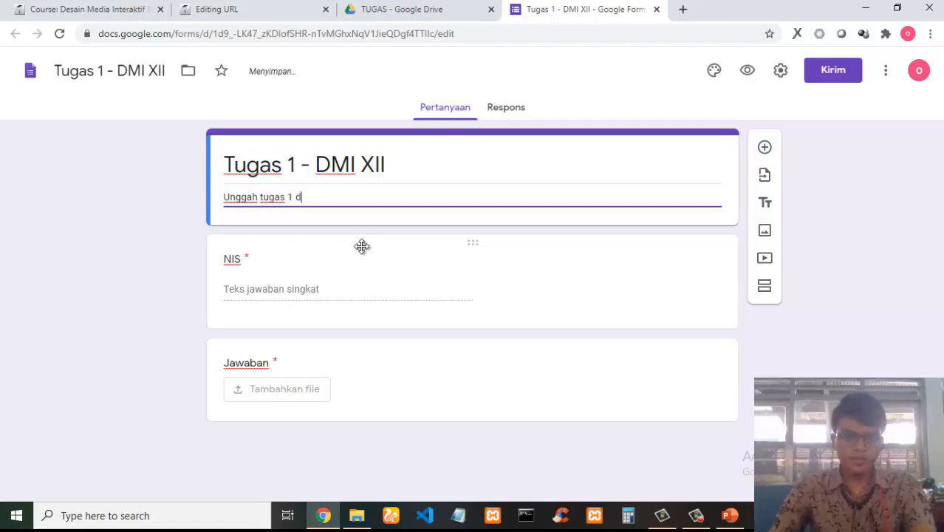
type("isini")
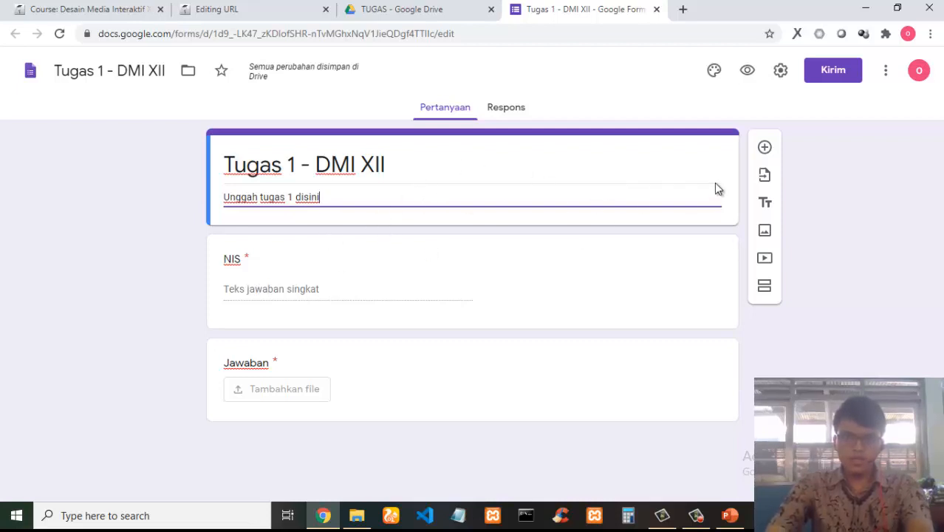
Open the form settings and try enabling email address collection.
left_click(781, 71)
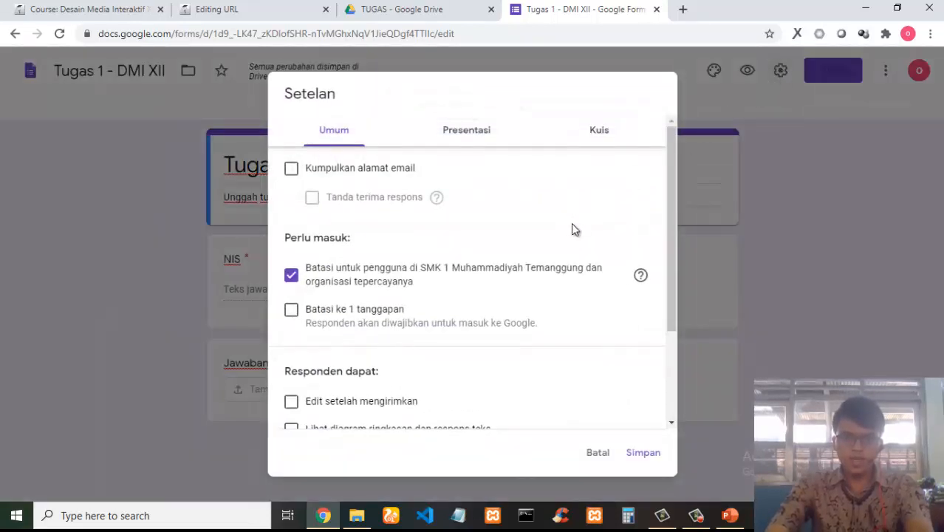
left_click(594, 453)
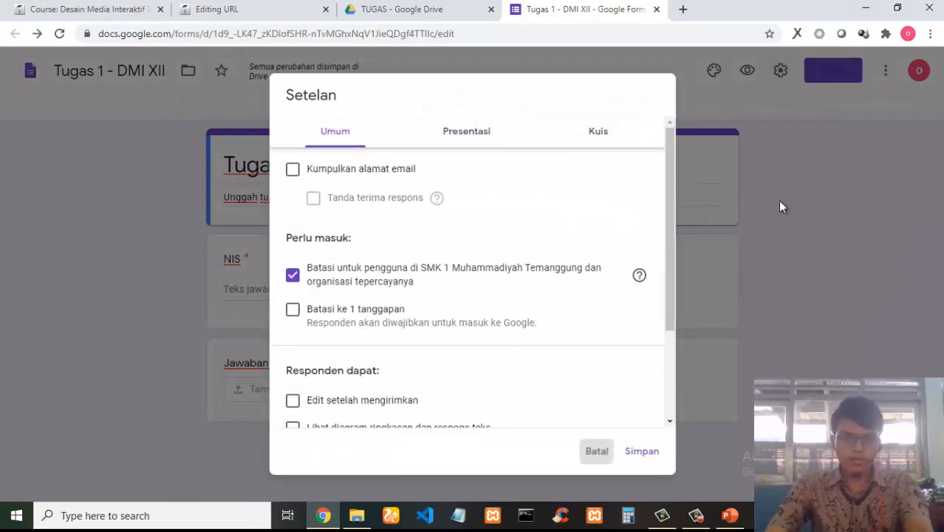
left_click(780, 71)
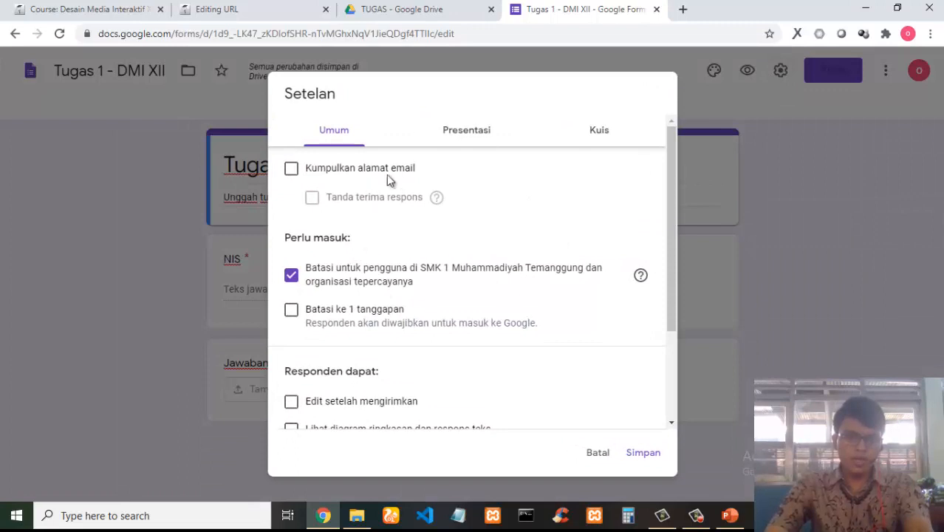
mouse_move(415, 169)
left_mouse_down()
mouse_move(307, 186)
mouse_move(417, 181)
left_mouse_up()
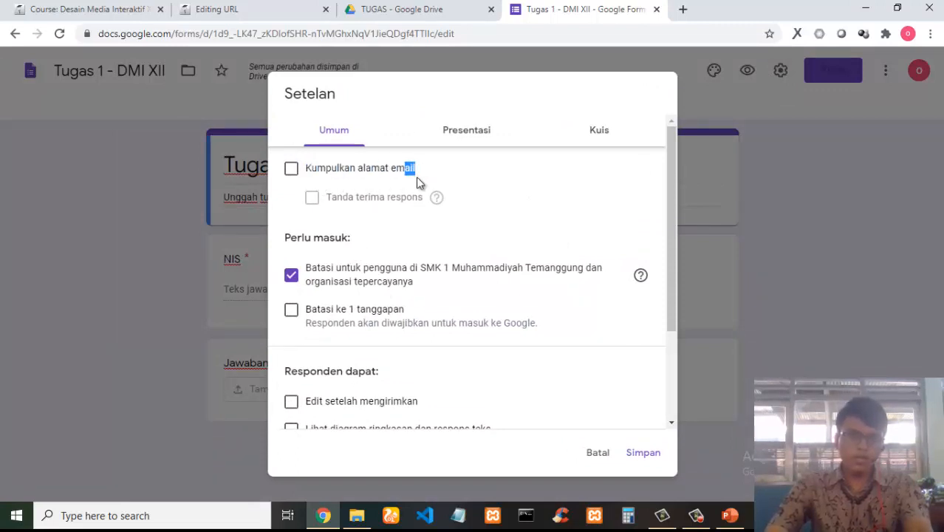
left_click(294, 173)
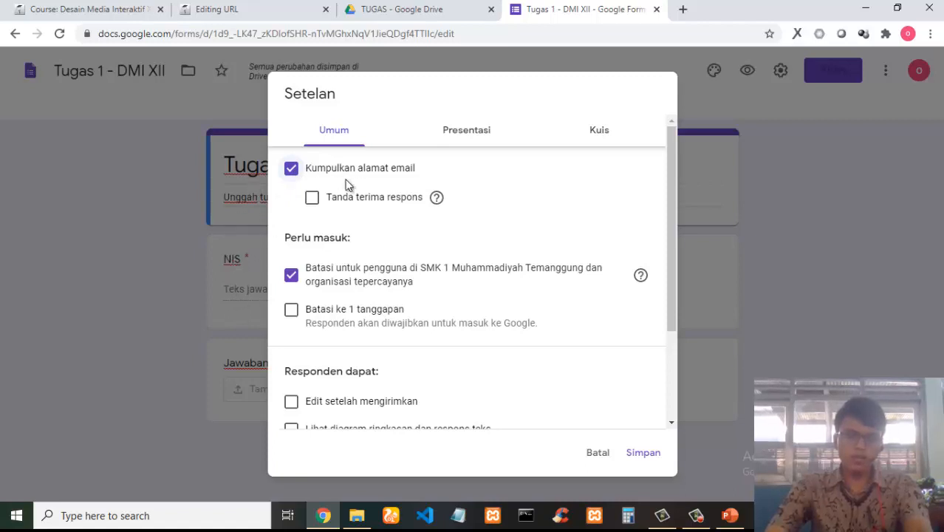
mouse_move(427, 171)
left_mouse_down()
mouse_move(354, 169)
mouse_move(429, 171)
left_mouse_up()
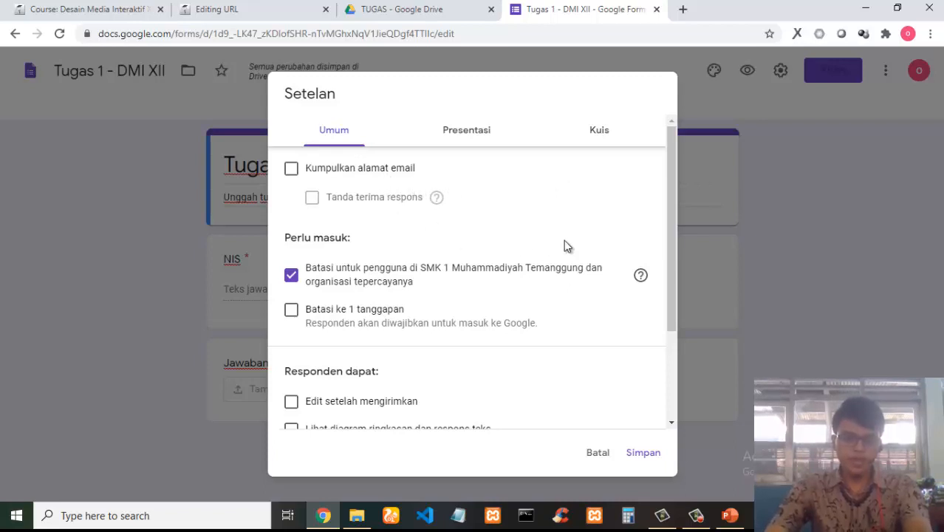
scroll(563, 240, "down", 1)
scroll(563, 239, "up", 1)
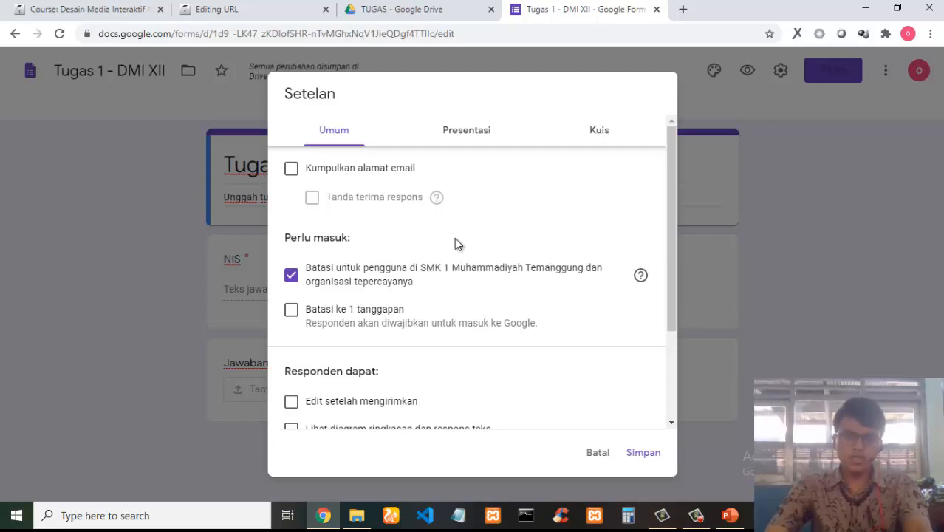
Check which Google account is signed in from the Drive tab.
left_click(443, 11)
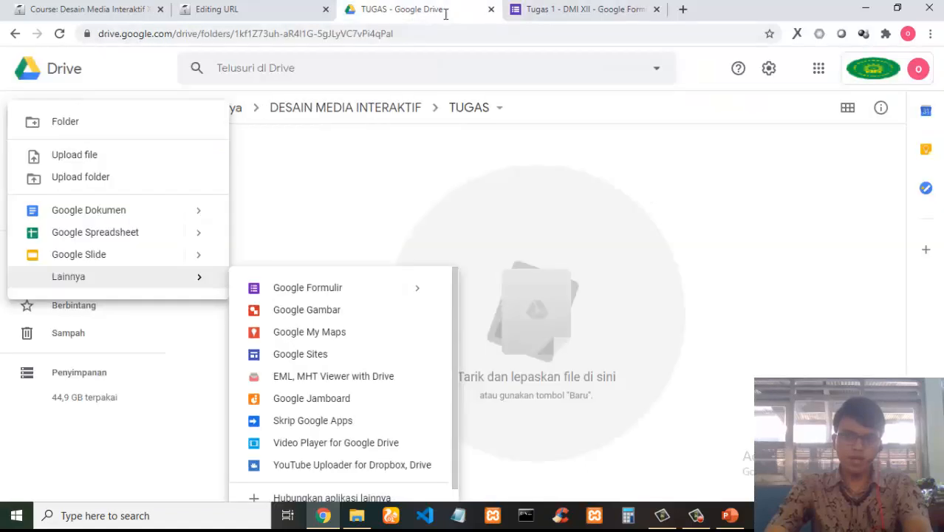
left_click(918, 72)
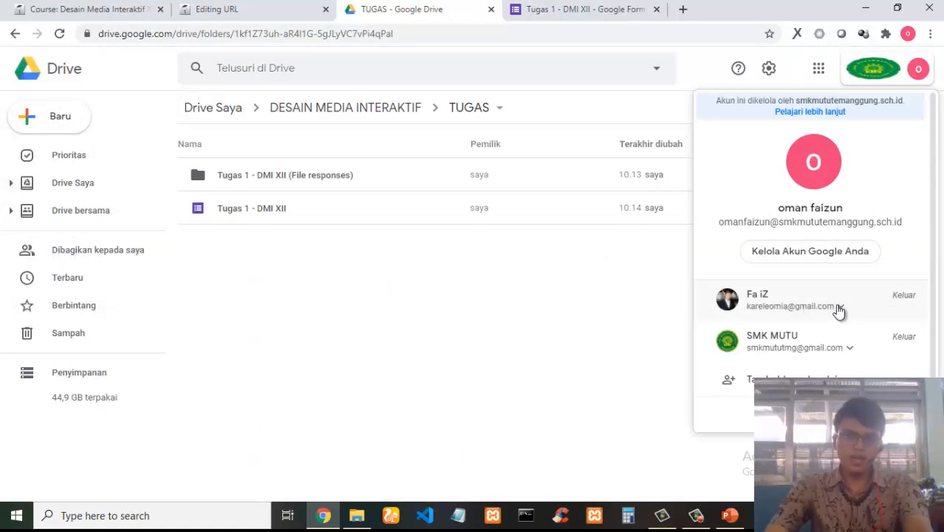
left_click(584, 8)
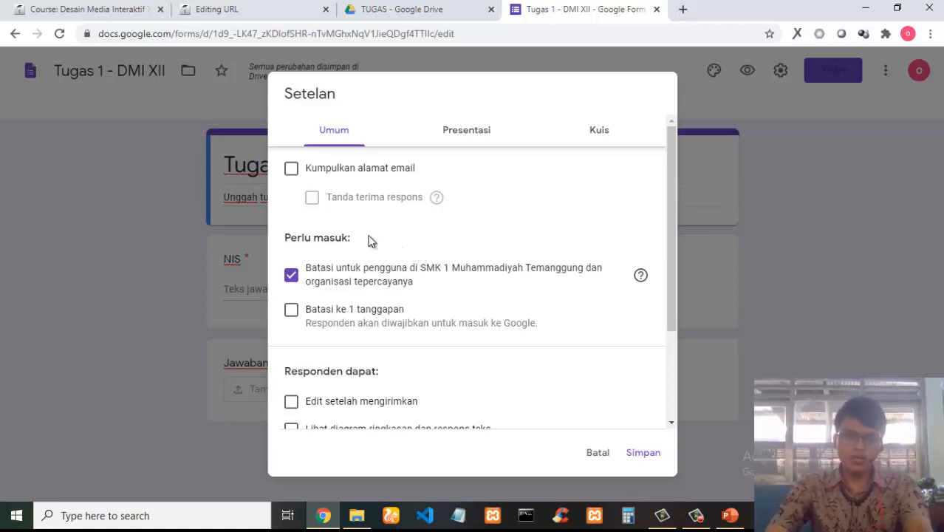
Turn off the sign-in restriction to users at SMK 1 Muhammadiyah Temanggung and trusted organisations.
left_click_drag(423, 270, 584, 272)
left_click(582, 272)
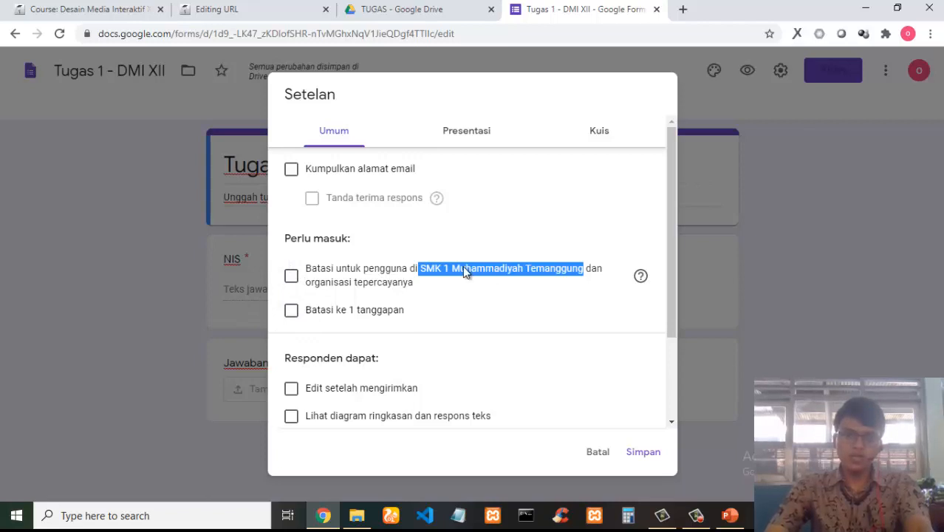
left_click(380, 5)
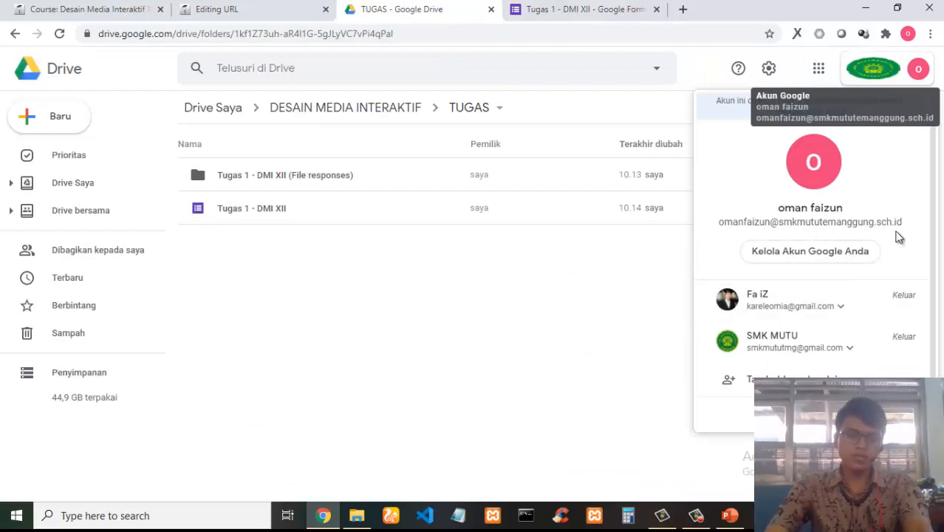
left_click(569, 8)
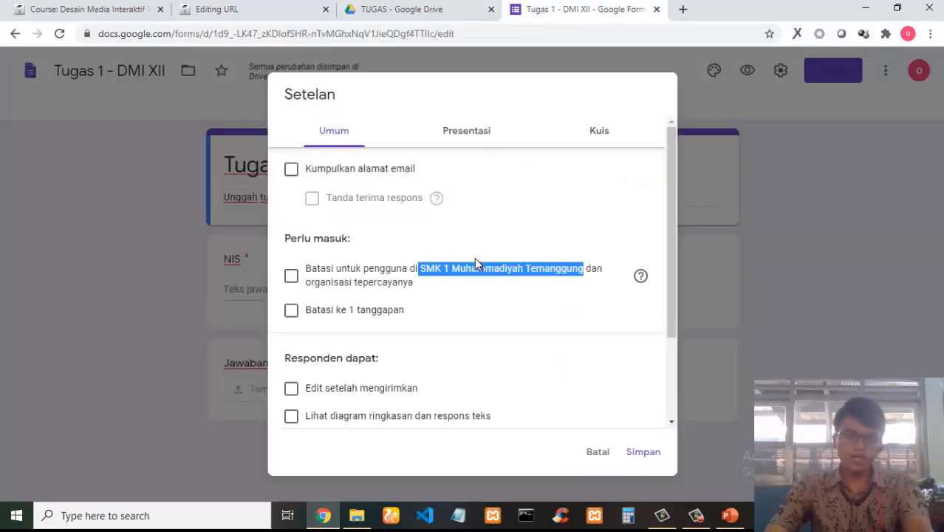
Set the maximum total size of all uploaded files to 10 GB.
scroll(670, 251, "down", 1)
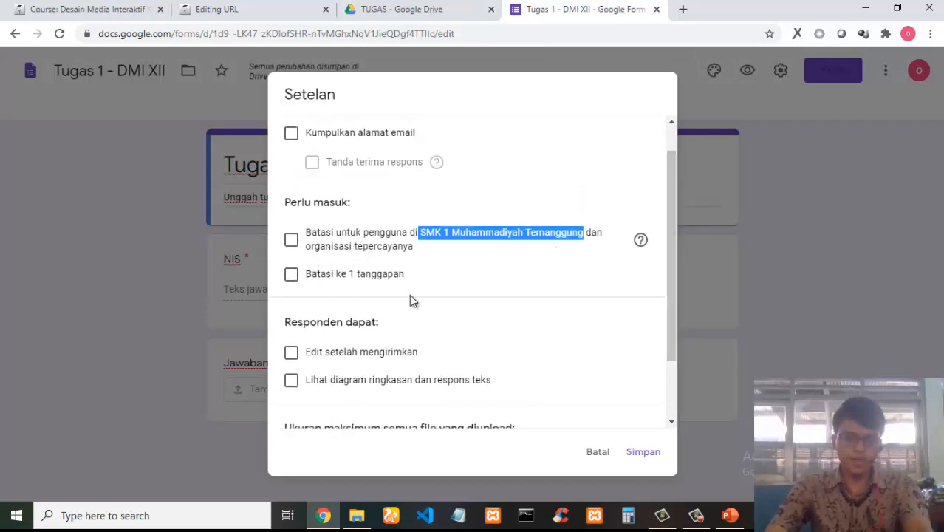
scroll(409, 294, "down", 2)
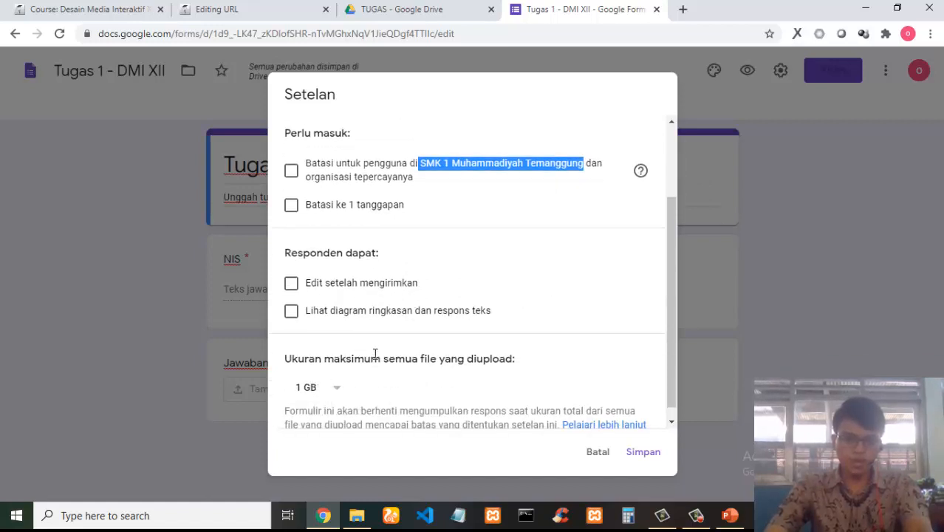
left_click(336, 390)
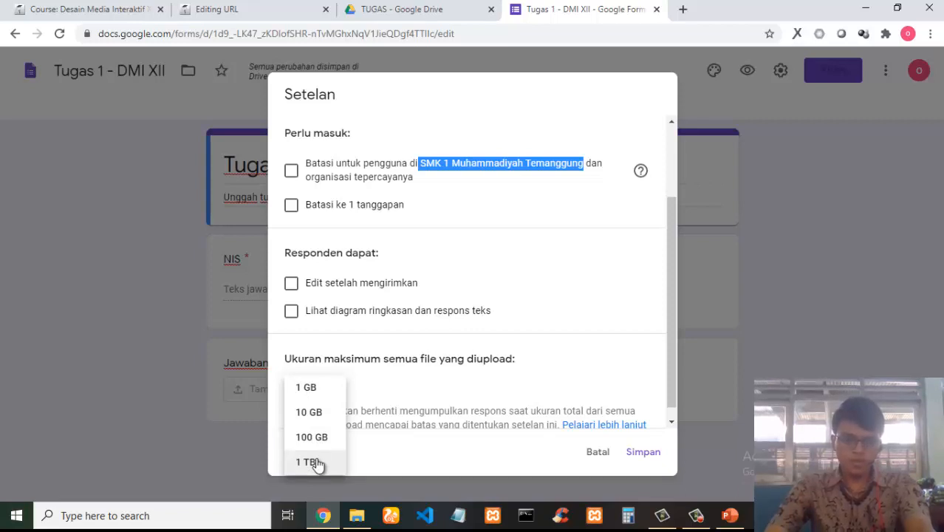
left_click(310, 413)
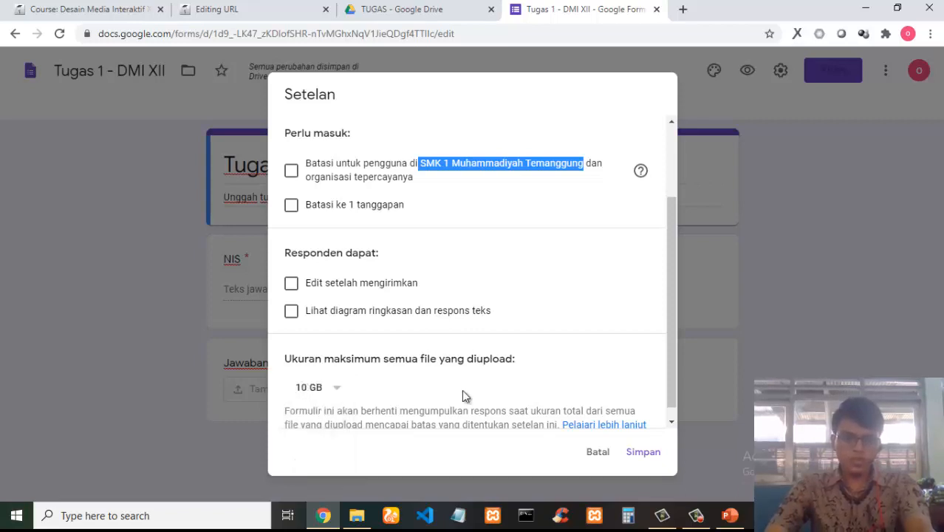
Enter the confirmation message 'Terima kasih. Tugas kamu sudah terkirim. Belajar lebih giat lagi' in the presentation settings.
scroll(521, 371, "up", 5)
left_click(477, 138)
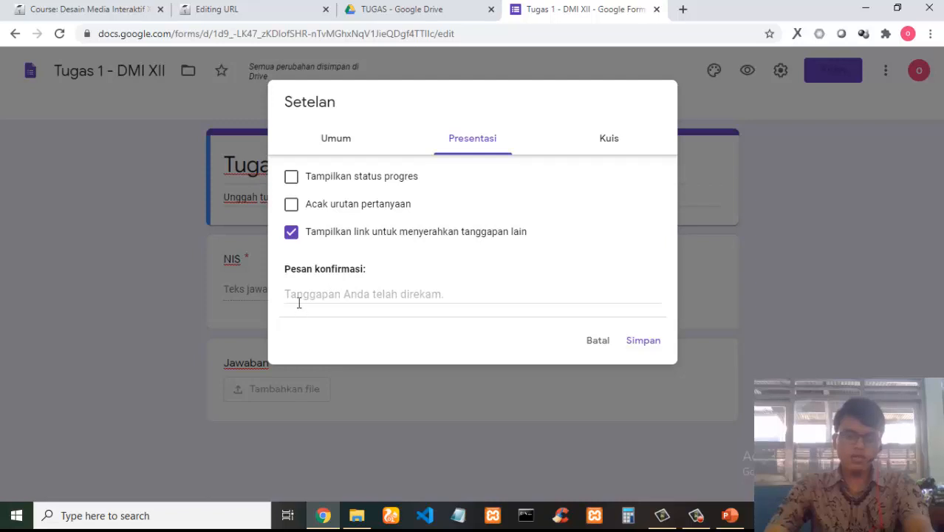
left_click_drag(291, 269, 399, 274)
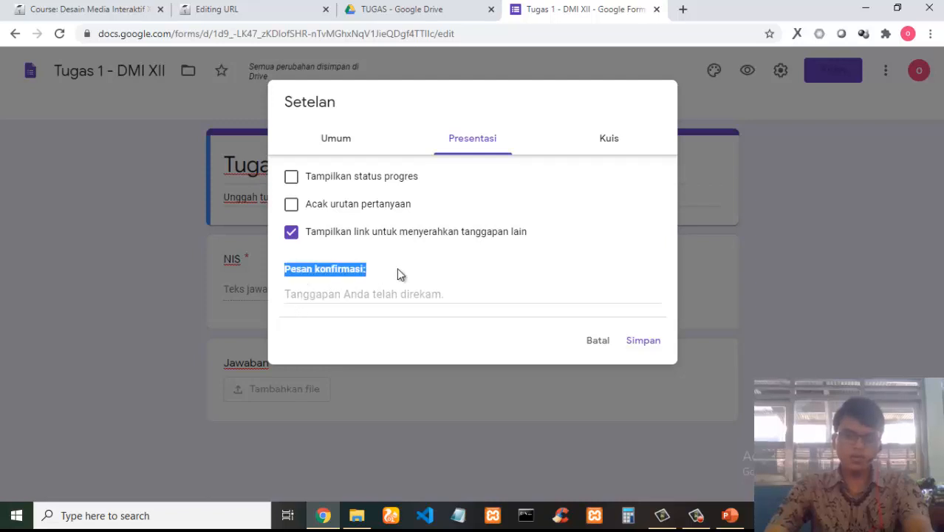
left_click(363, 293)
type("T")
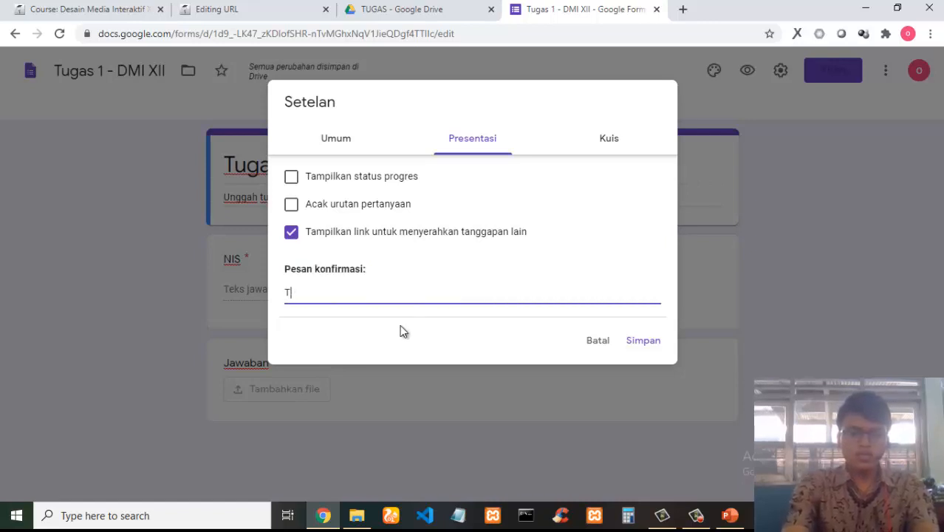
type("erima kasih")
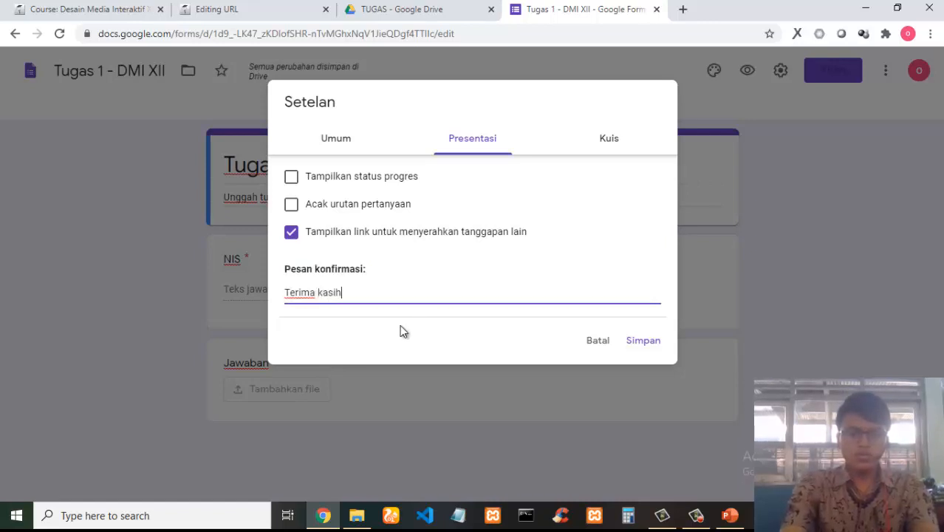
type(". Tugas kam")
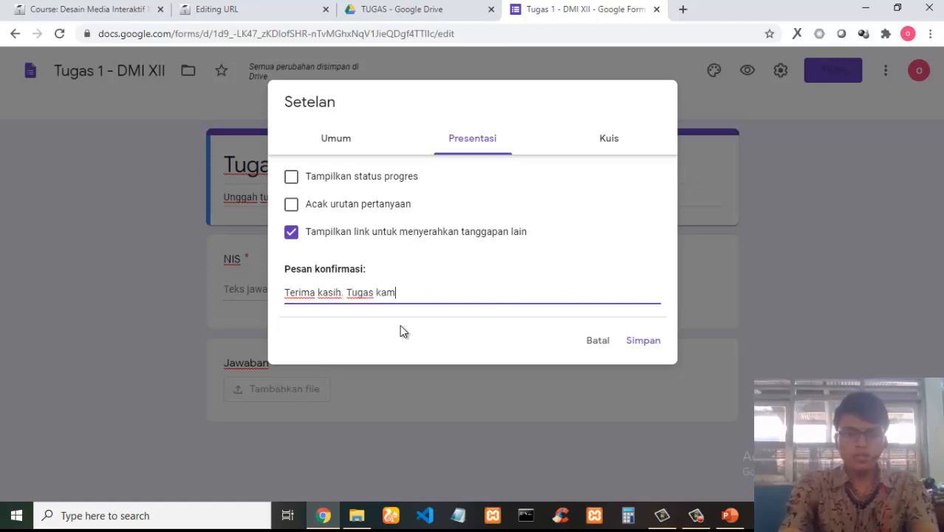
type("u sudah ter")
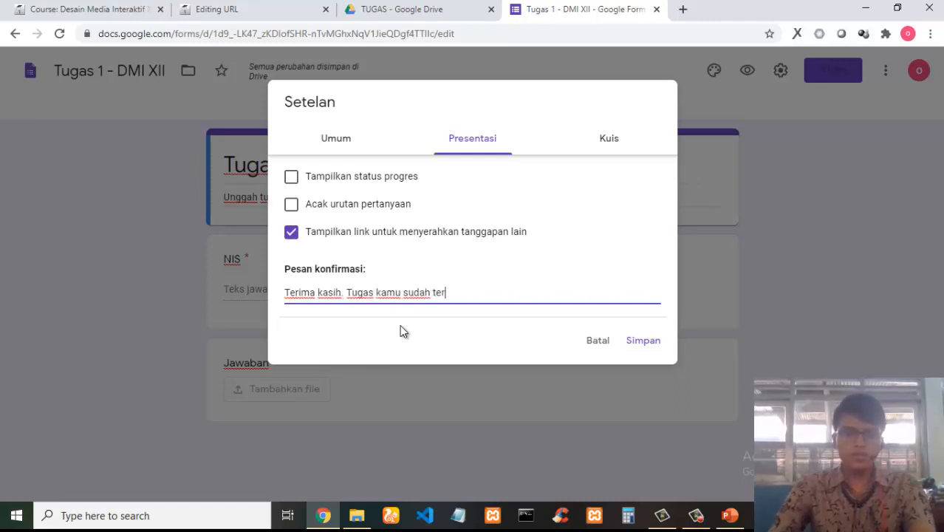
type("kirim. Belajar yang")
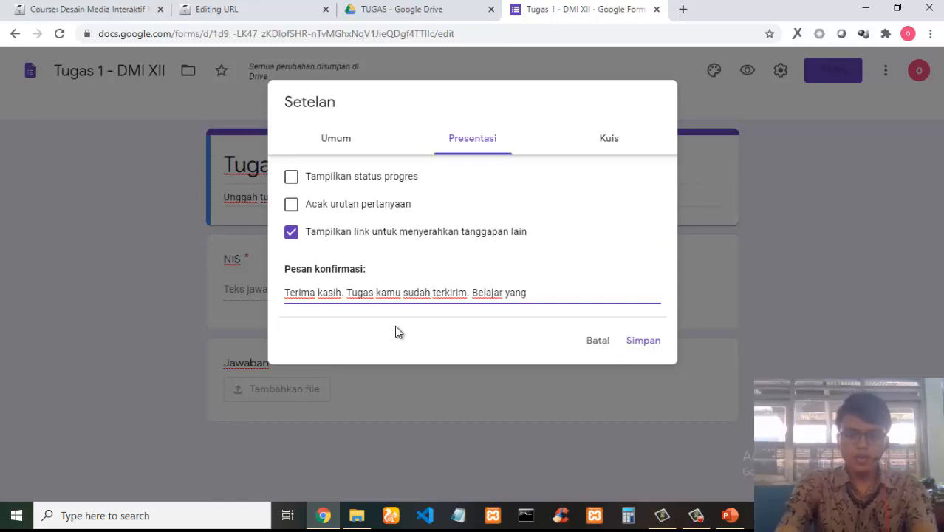
key("BackSpace")
key("BackSpace")
key("BackSpace")
key("BackSpace")
type("lebih giat lagi")
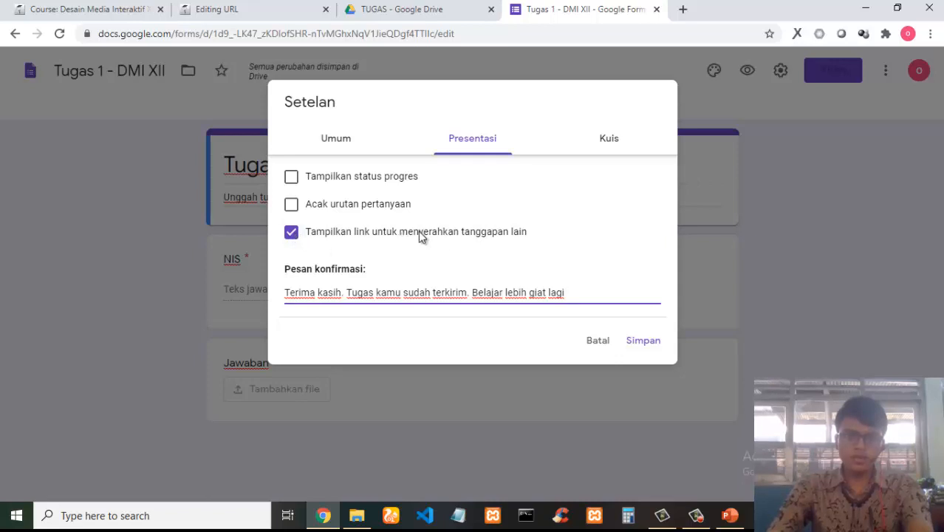
Turn off the option showing a link to submit another response.
left_click_drag(400, 235, 565, 242)
left_click(529, 241)
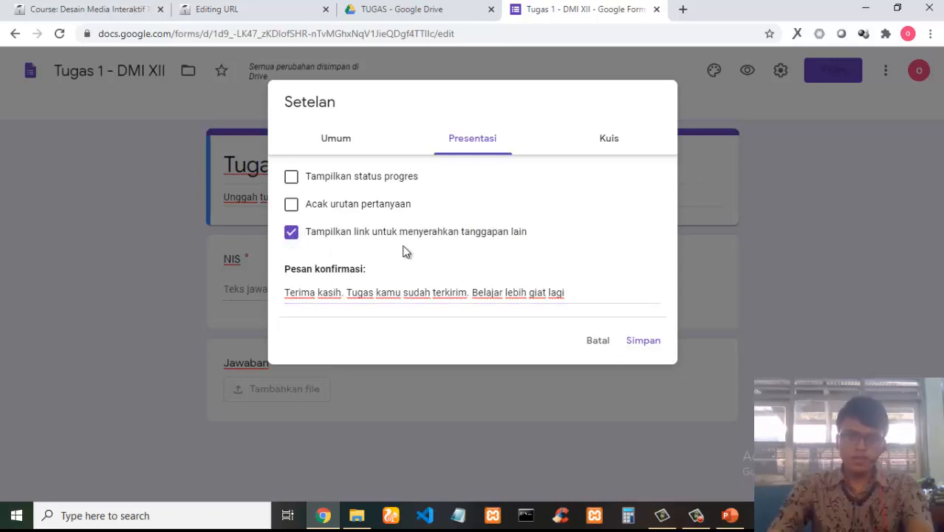
left_click(291, 233)
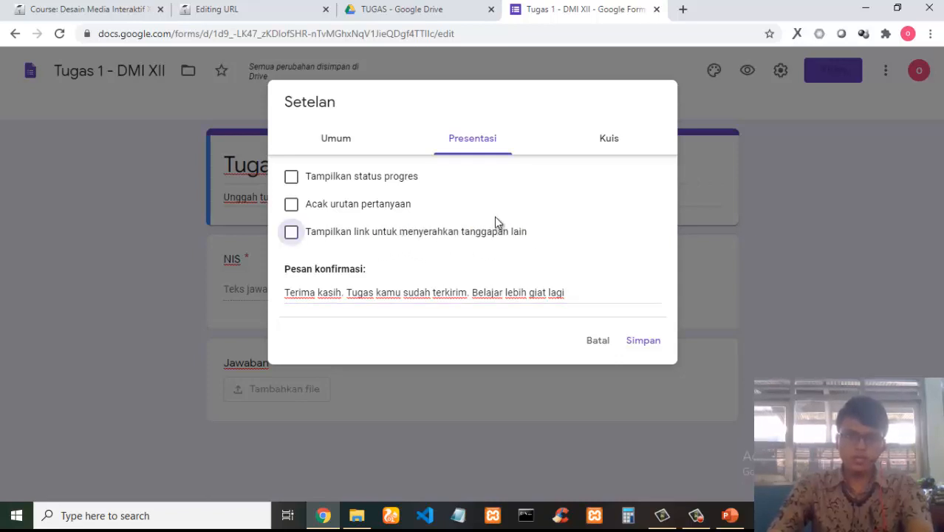
Review the Quiz, General and Presentation settings tabs, then save the form settings.
left_click(610, 142)
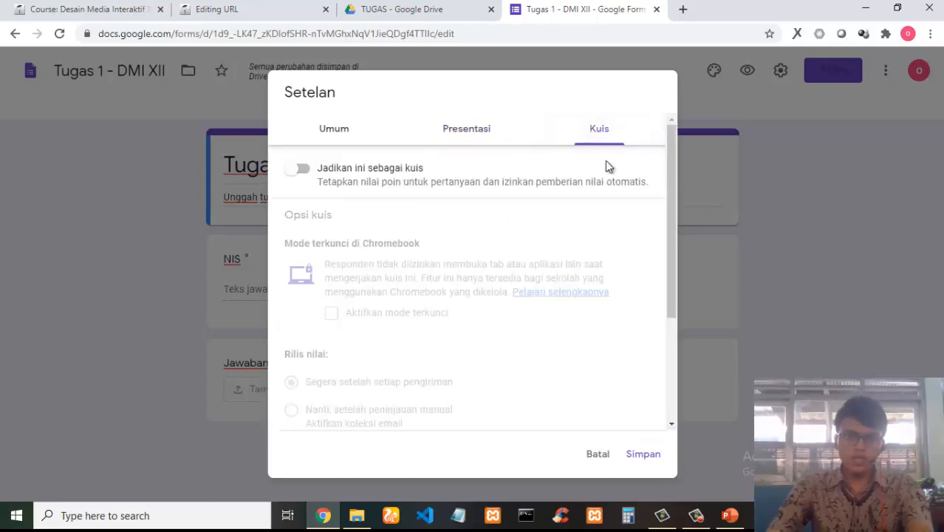
left_click(465, 133)
left_click(334, 140)
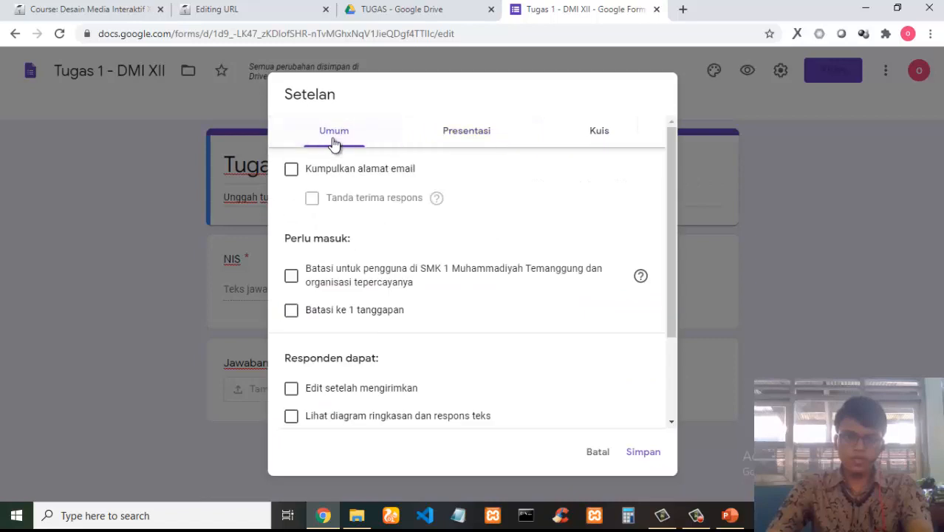
scroll(376, 222, "down", 2)
scroll(432, 300, "up", 3)
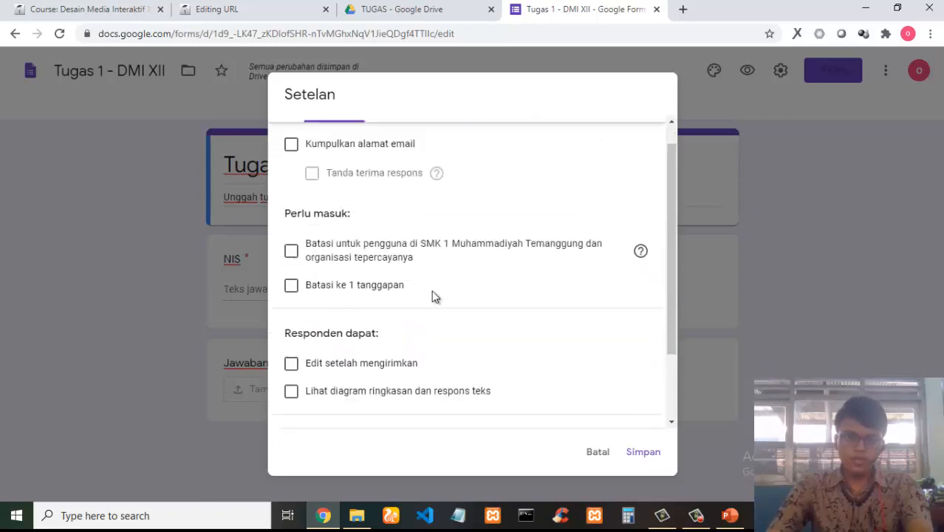
left_click(467, 138)
left_click(341, 148)
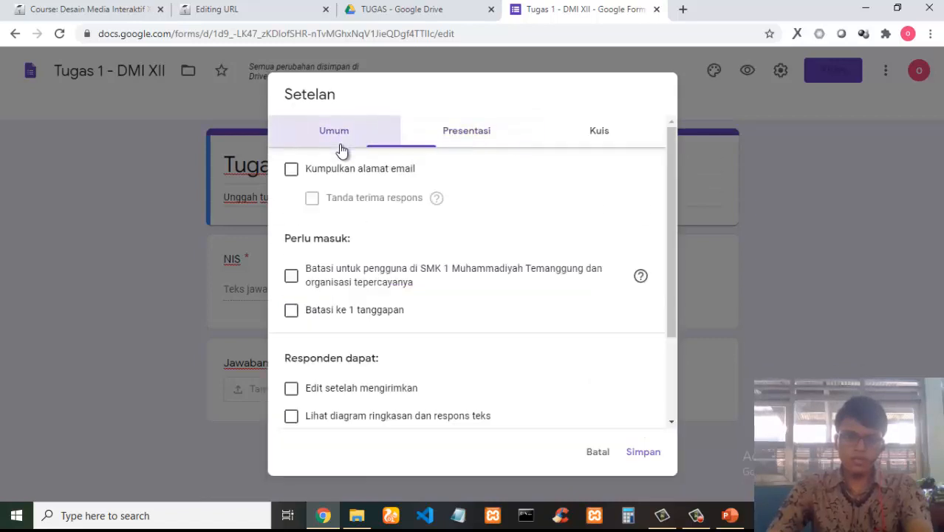
scroll(361, 272, "down", 2)
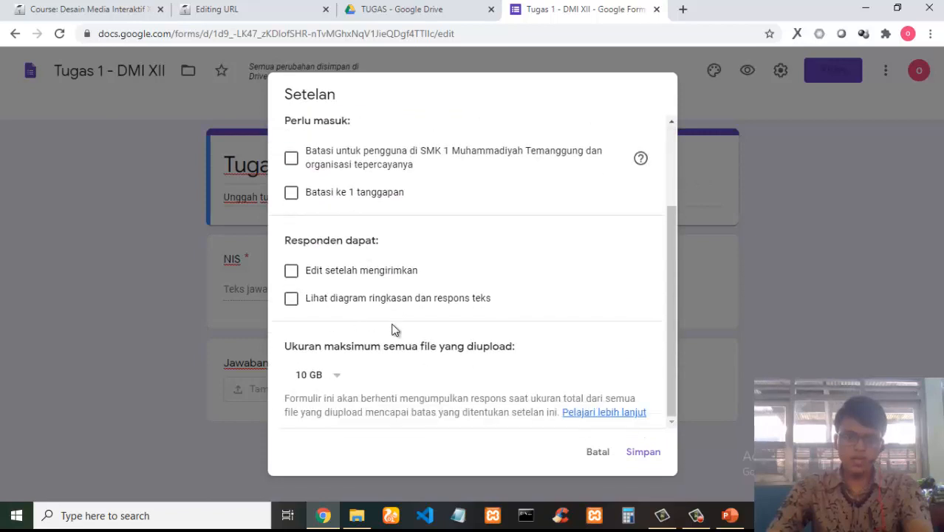
scroll(421, 293, "up", 3)
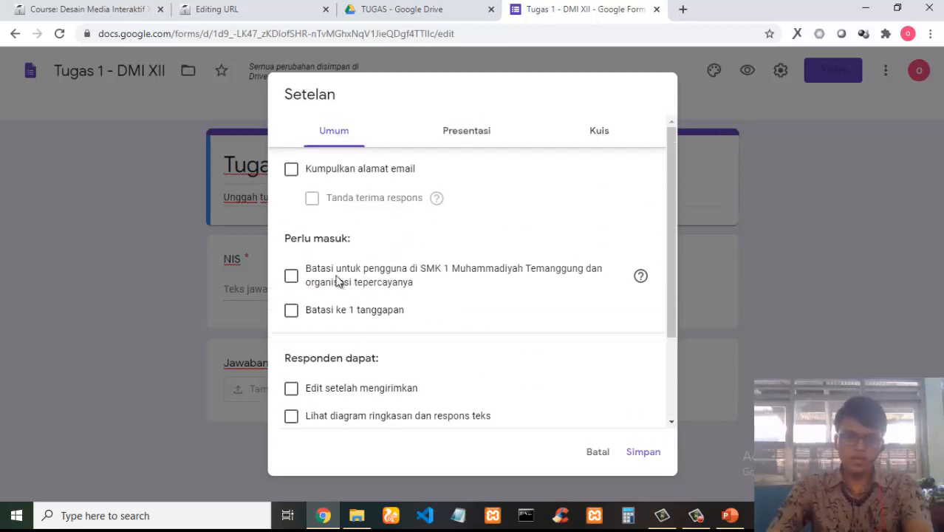
scroll(351, 330, "down", 3)
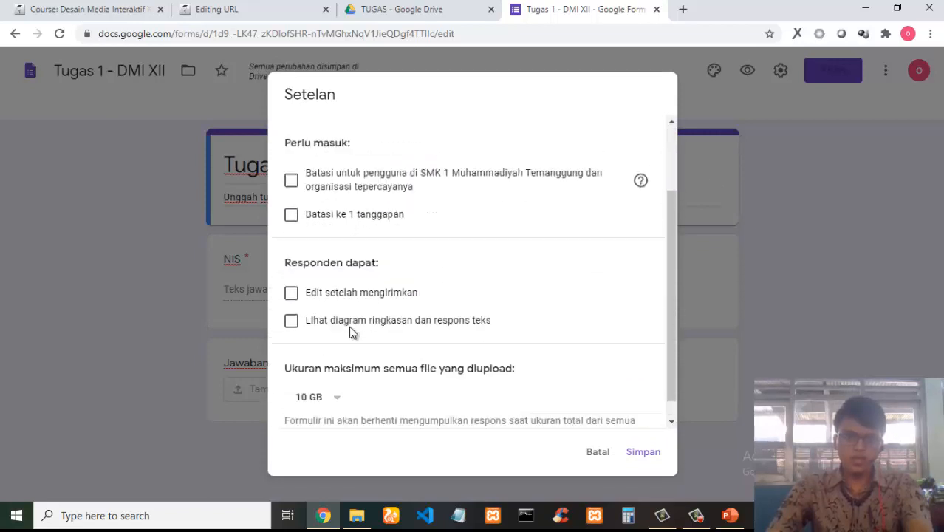
scroll(383, 288, "up", 3)
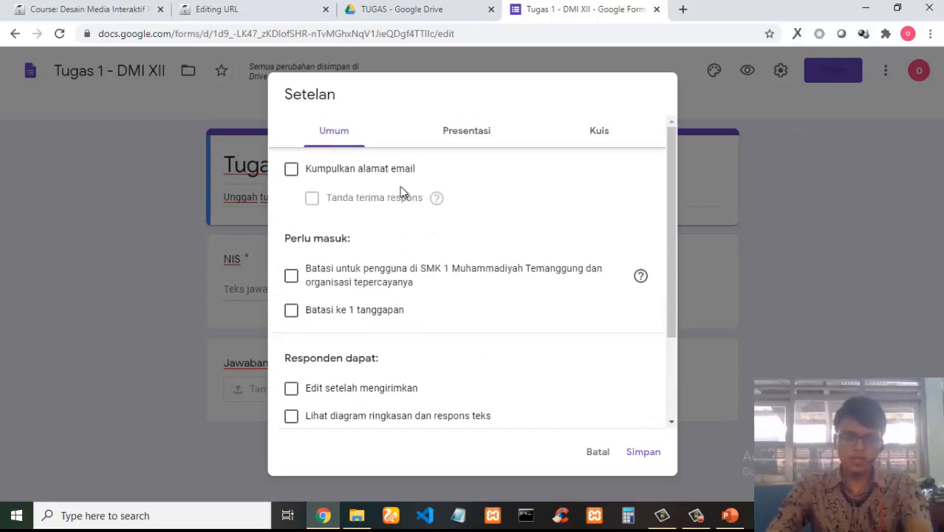
left_click(478, 133)
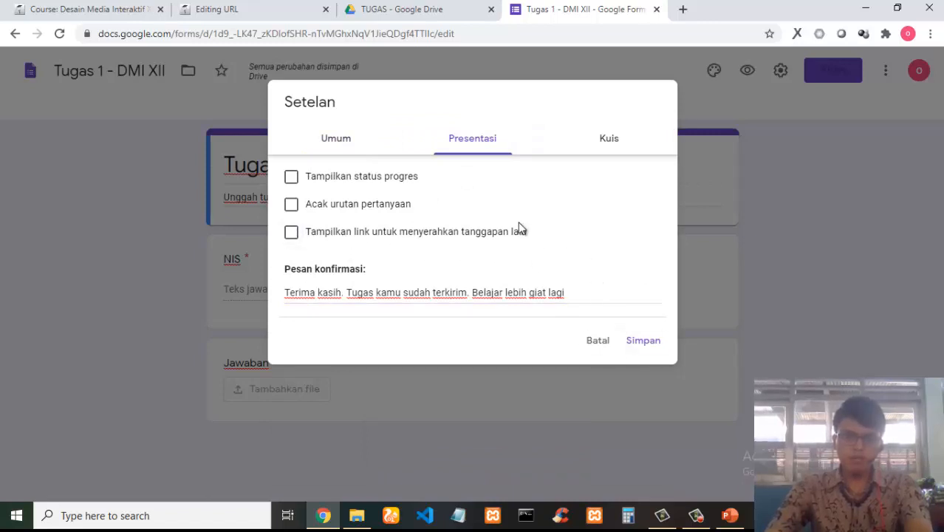
left_click(610, 141)
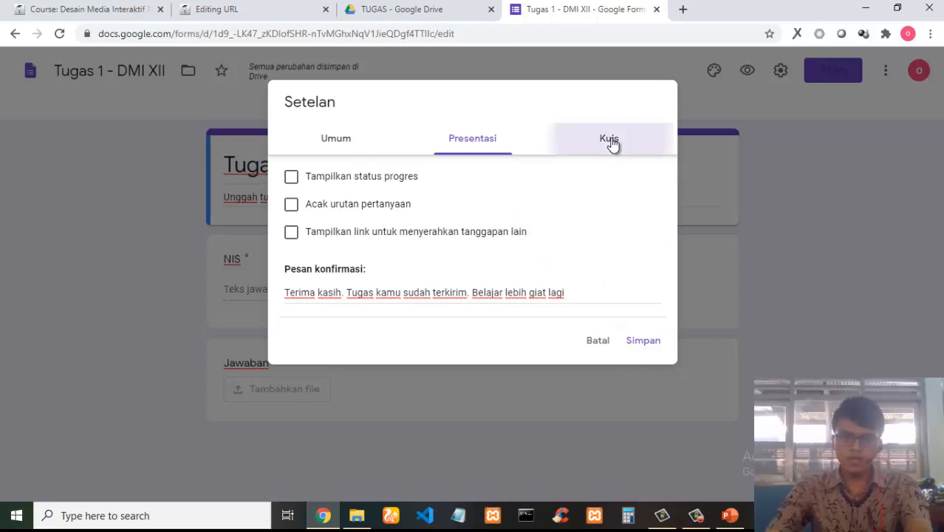
left_click(470, 138)
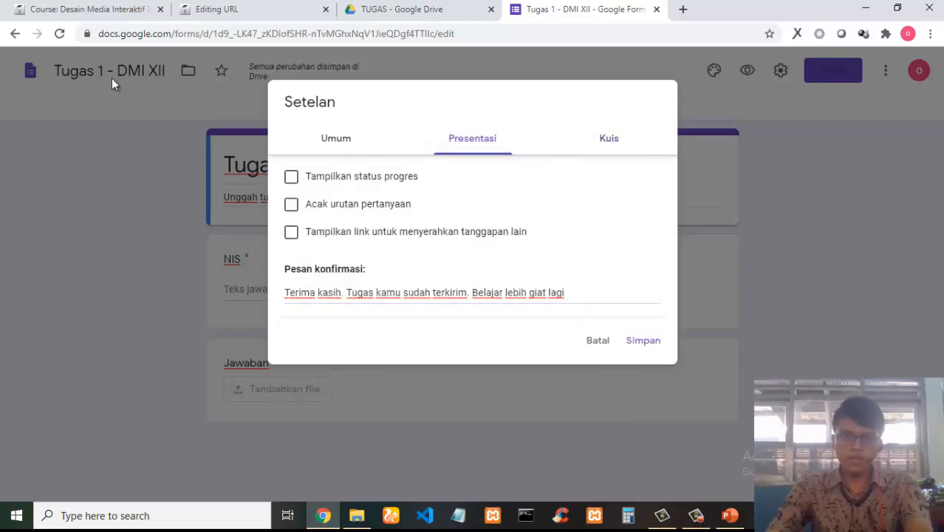
left_click(644, 340)
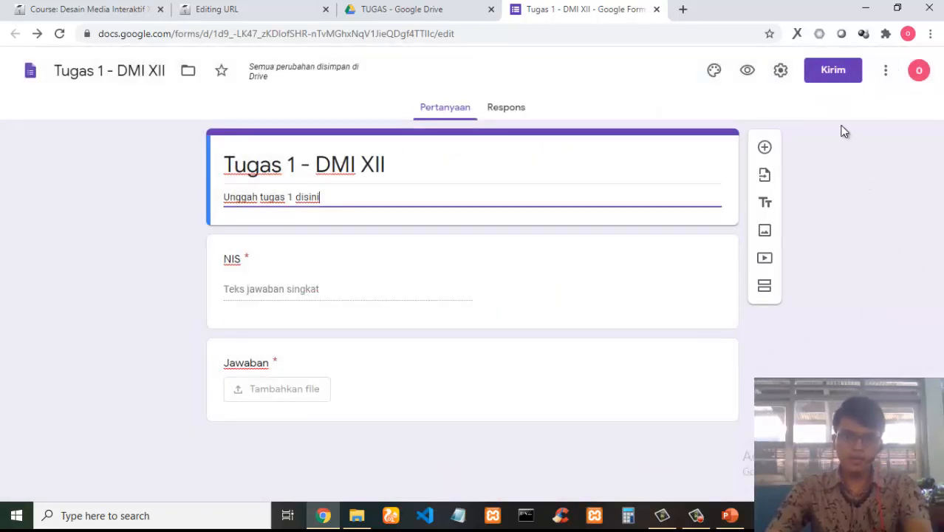
Open the Send form dialog, compare the sending options, copy the form's link and close the dialog.
left_click(855, 71)
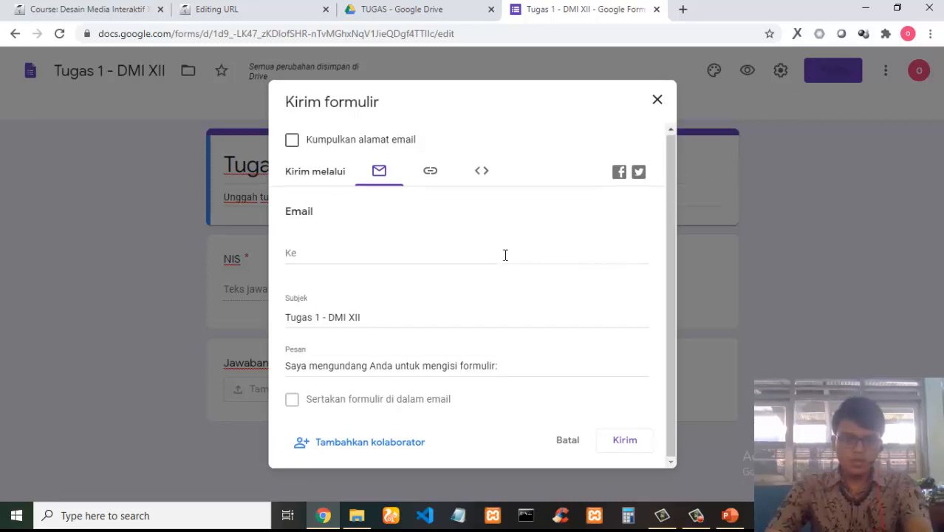
left_click(432, 176)
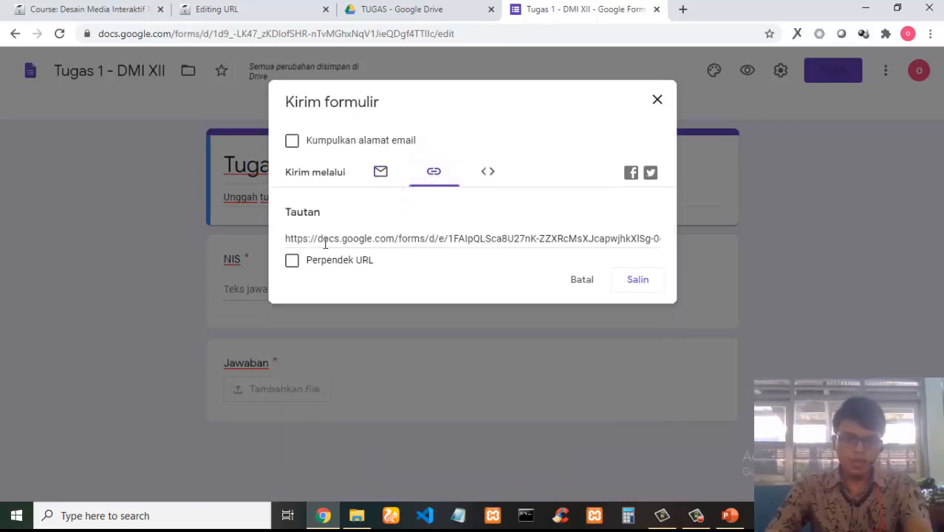
left_click(380, 173)
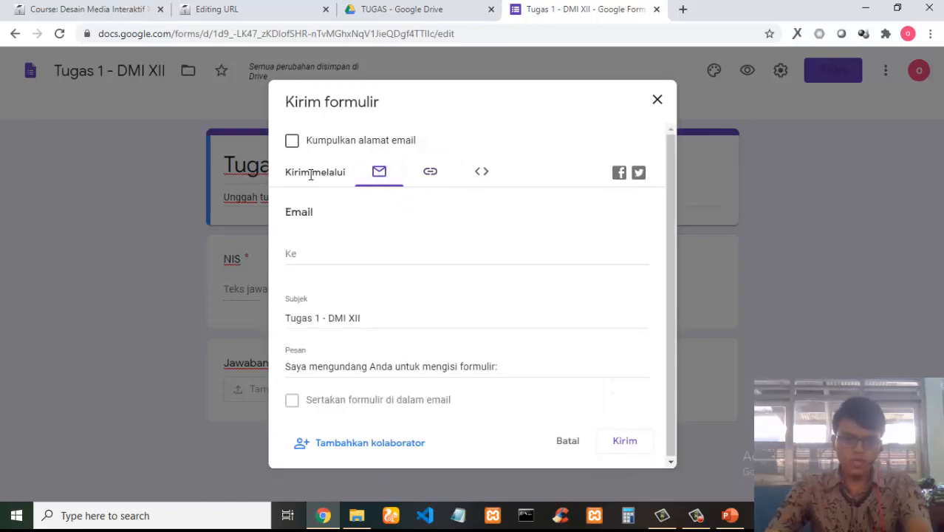
left_click(433, 178)
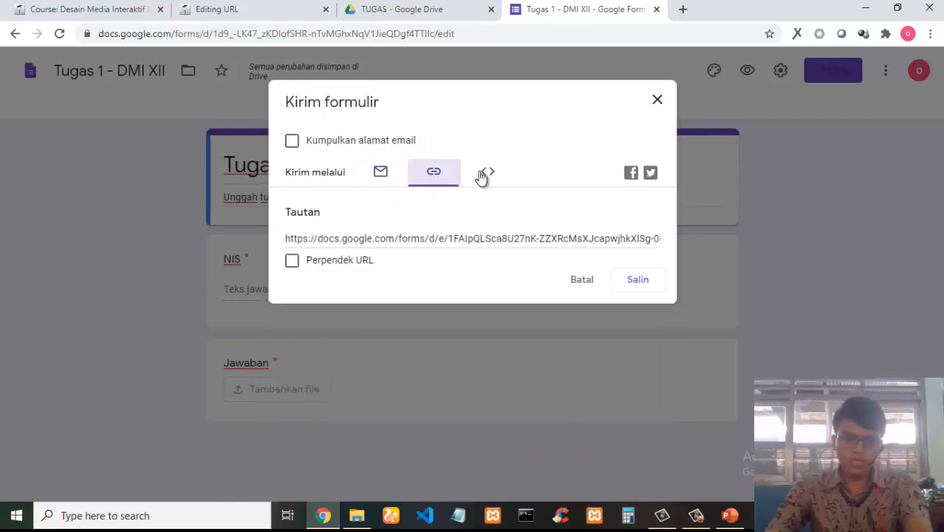
left_click(489, 176)
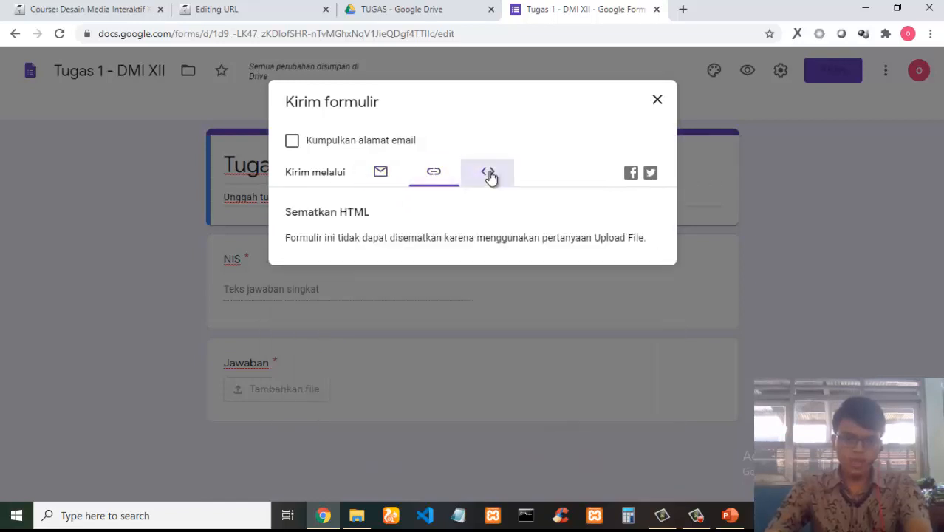
left_click(433, 177)
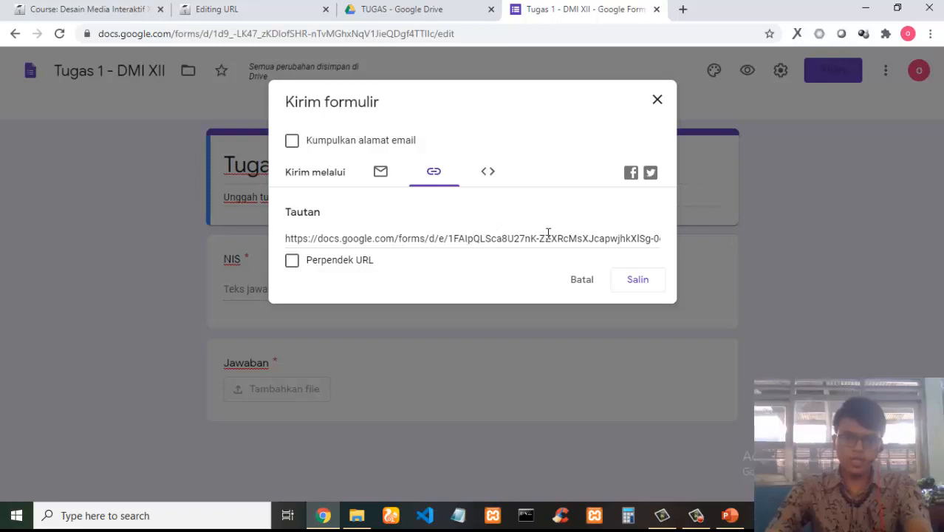
left_click(639, 282)
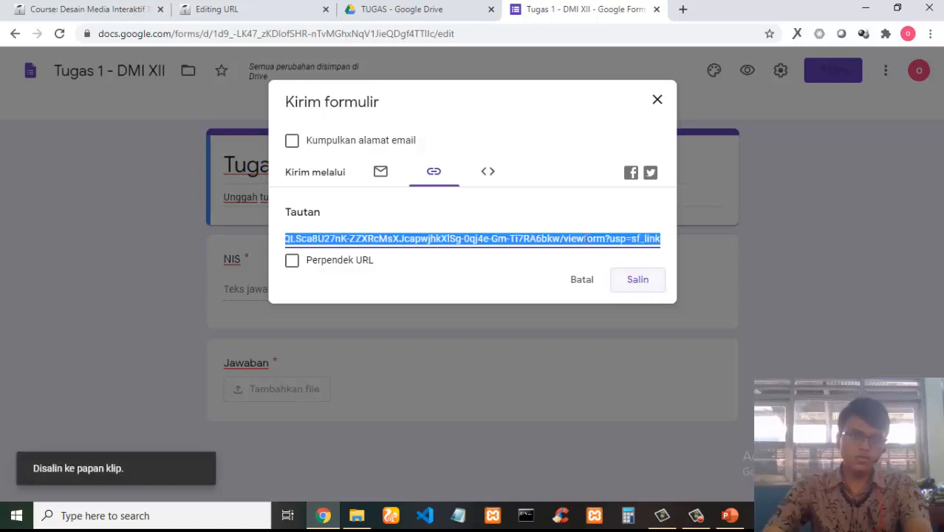
left_click(652, 102)
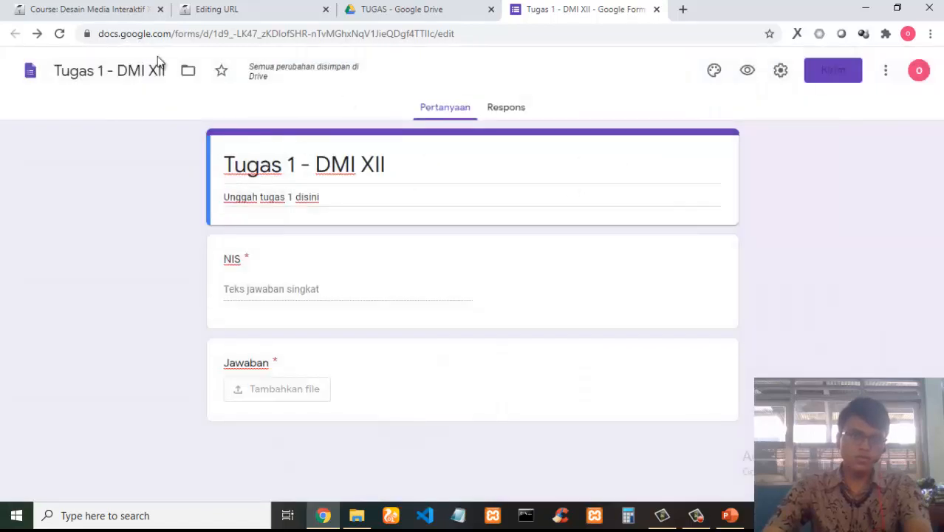
In the Moodle course, start adding a URL resource to the Pertemuan 1 - 17 juli 2020 section.
left_click(81, 7)
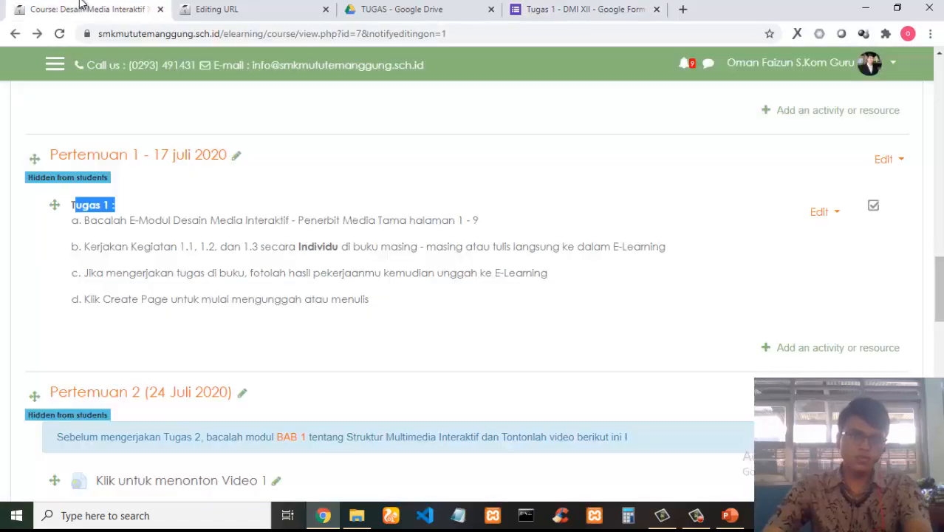
left_click(594, 361)
left_click(801, 354)
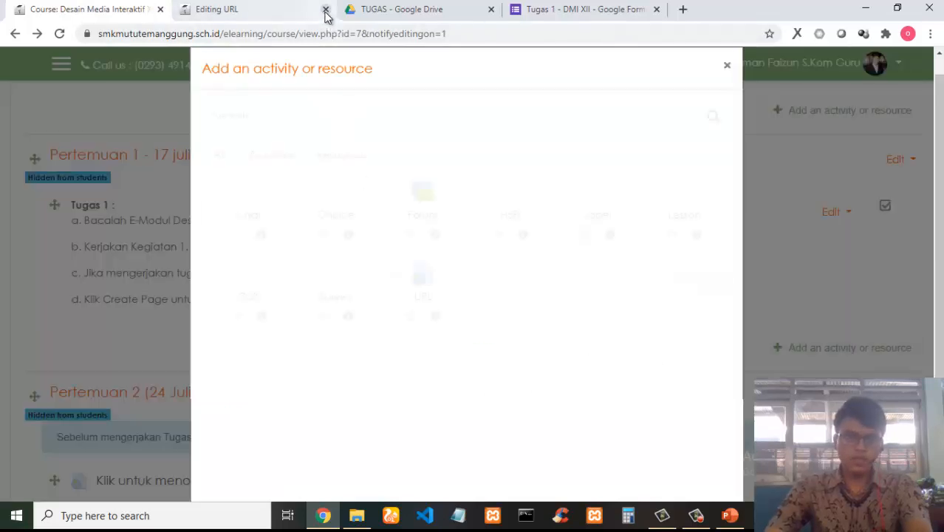
left_click(325, 9)
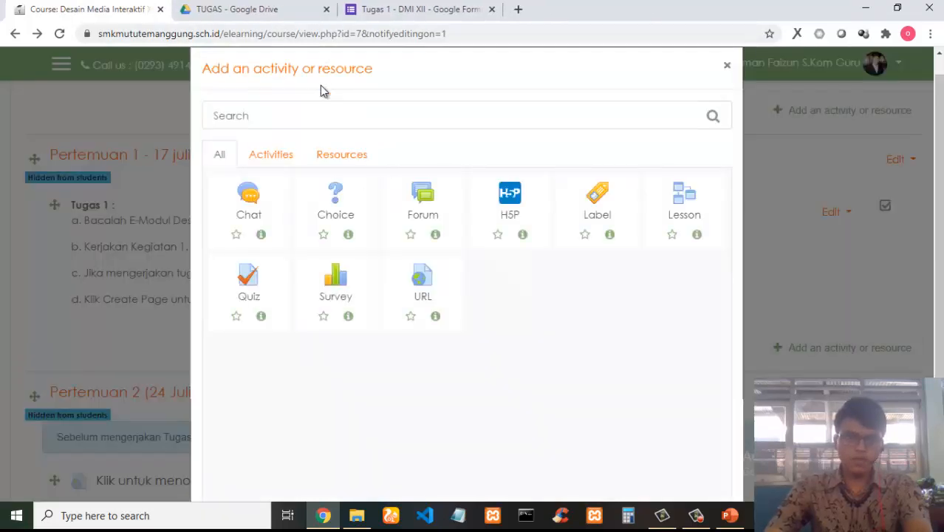
left_click(413, 289)
left_click(275, 242)
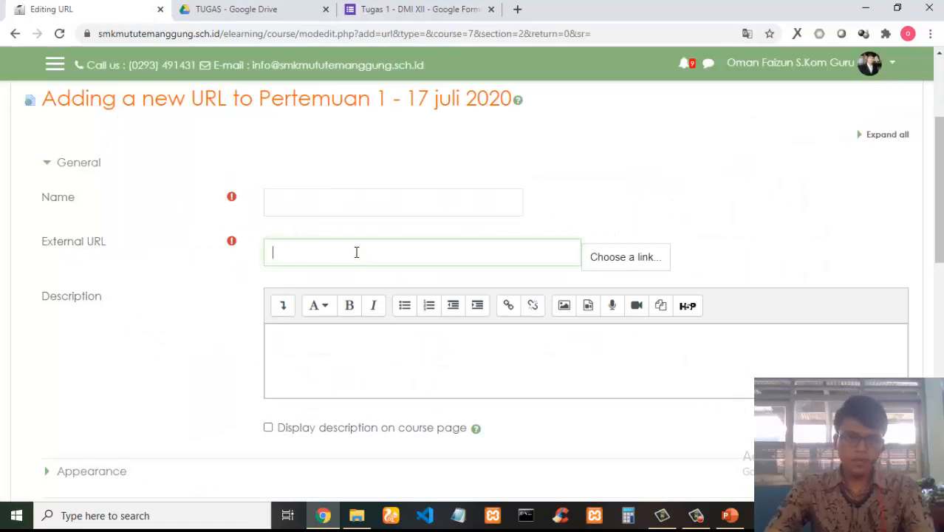
Paste the copied form link as the External URL and name the resource 'Kumpulkan Tugas 1 disini'.
right_click(335, 244)
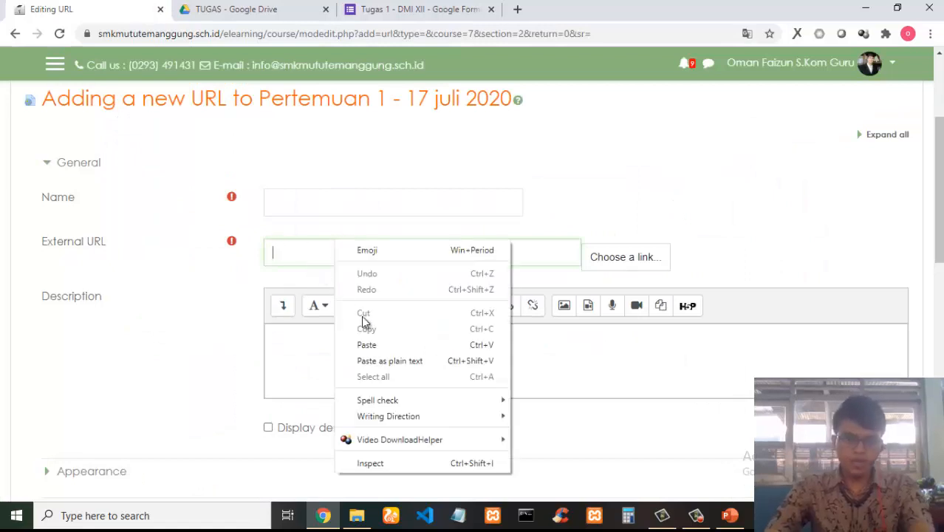
left_click(378, 344)
left_click(319, 195)
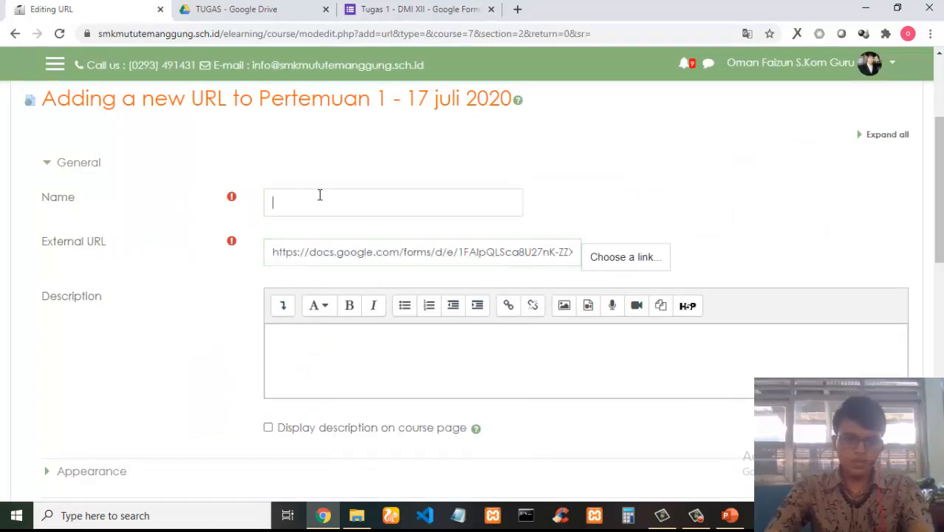
type("Kum")
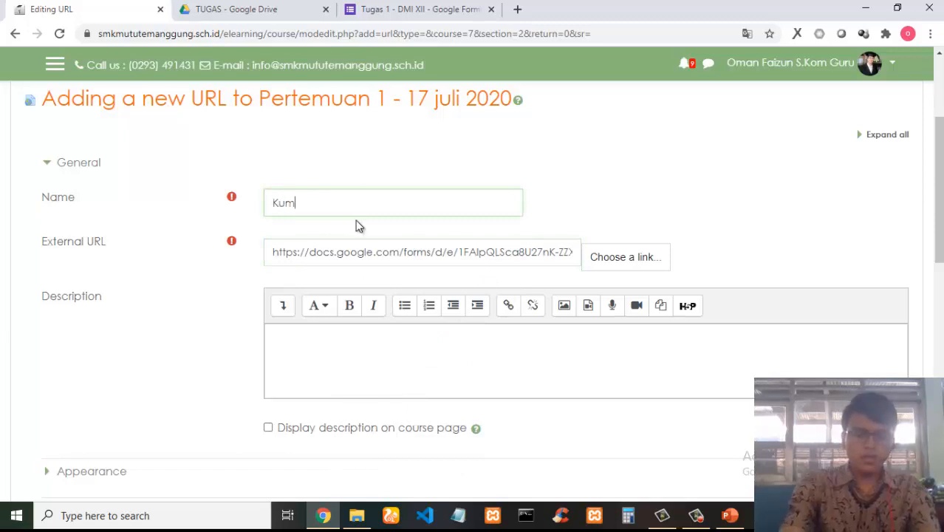
type("pulkan Tu")
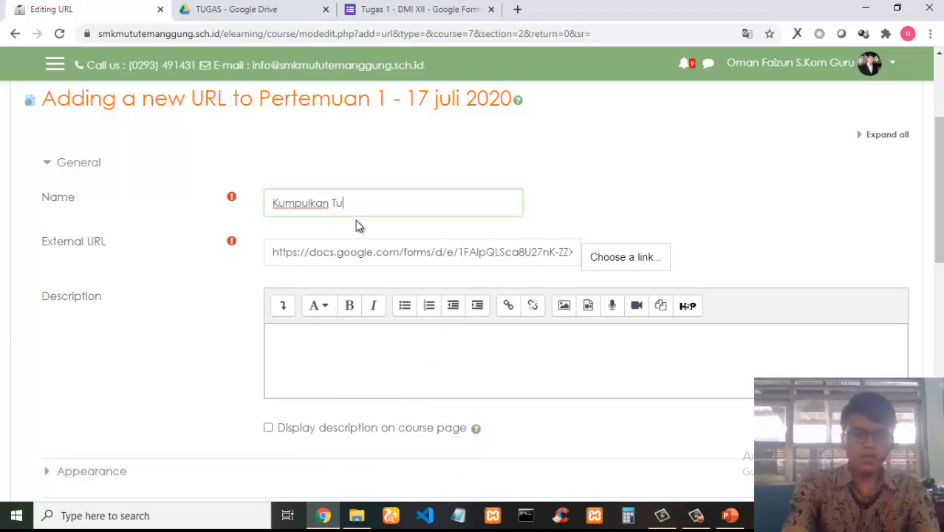
type("gas 1")
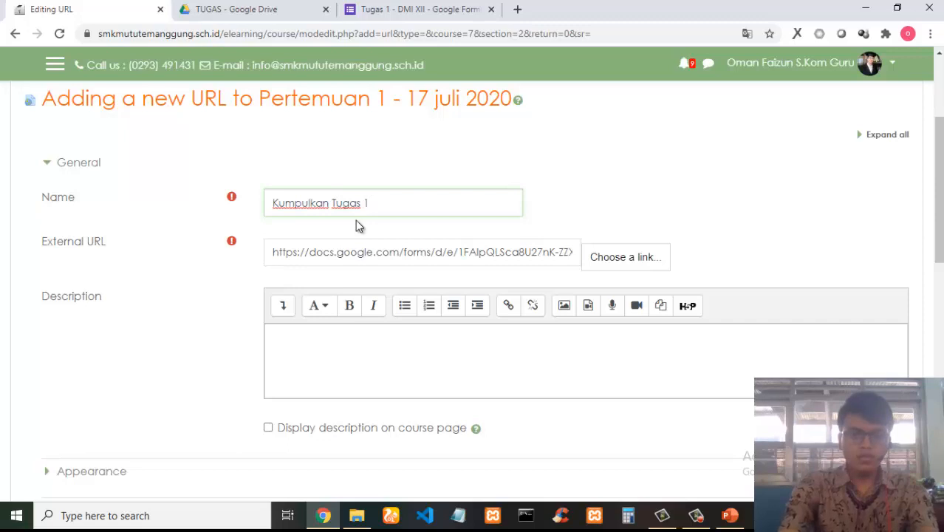
type(" disini")
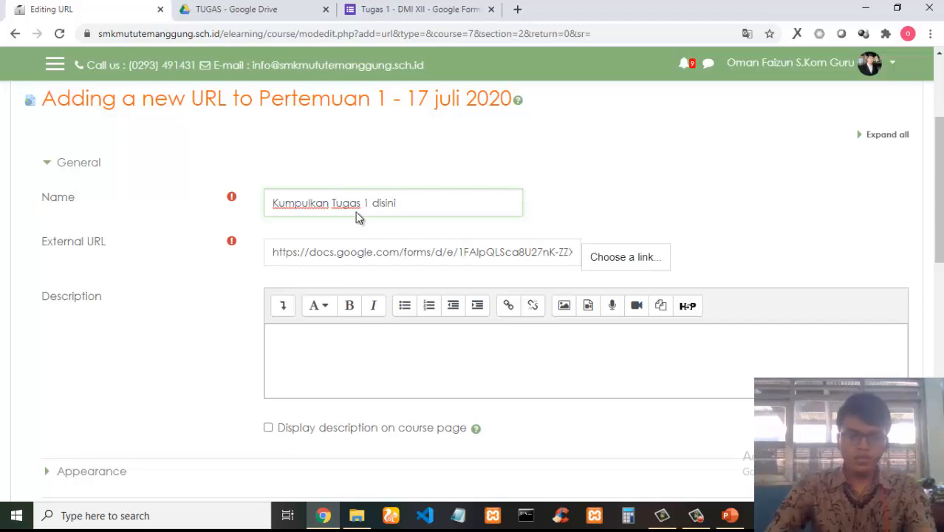
Expand the Appearance settings and set the URL's display option to In pop-up.
scroll(394, 250, "down", 3)
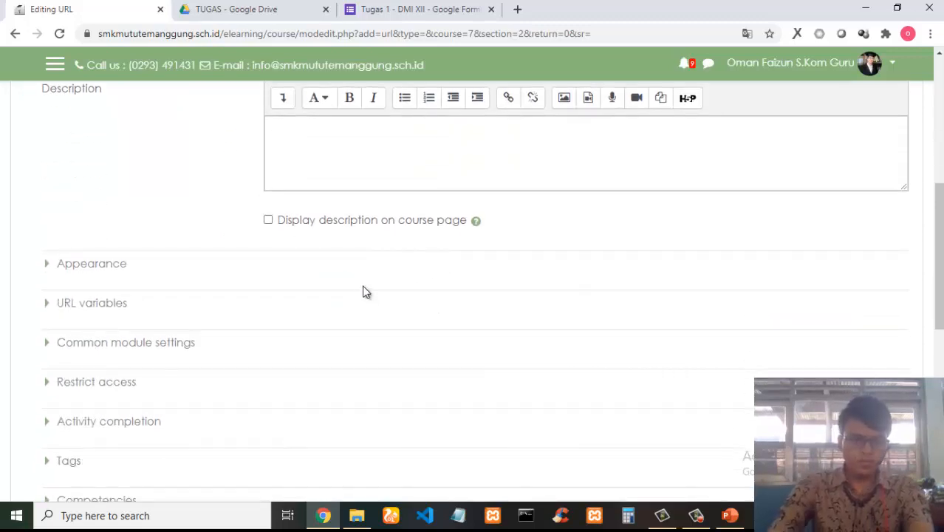
scroll(354, 284, "up", 3)
scroll(354, 284, "down", 3)
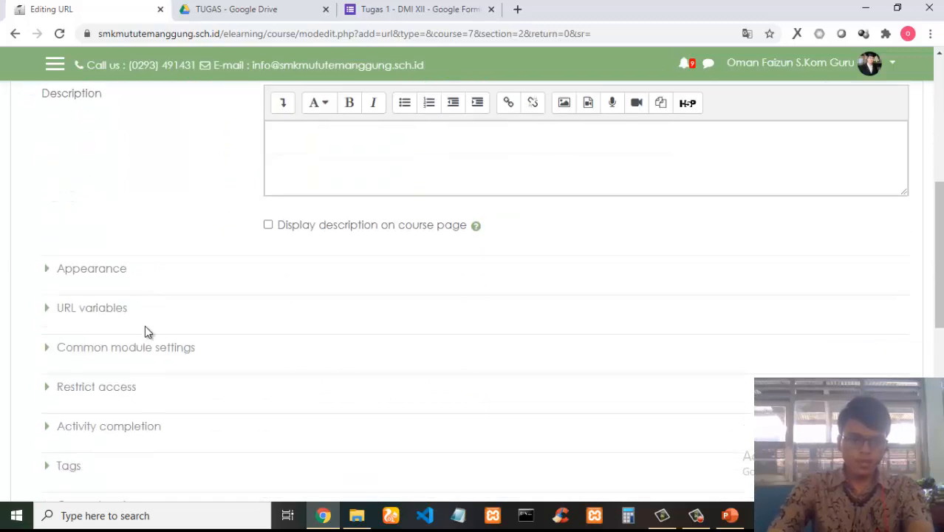
left_click(53, 265)
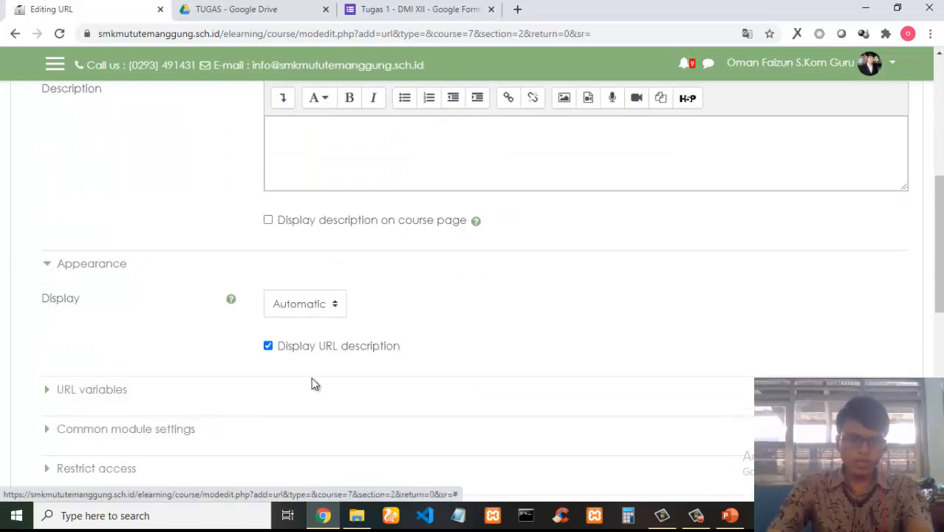
scroll(464, 337, "down", 1)
left_click(325, 236)
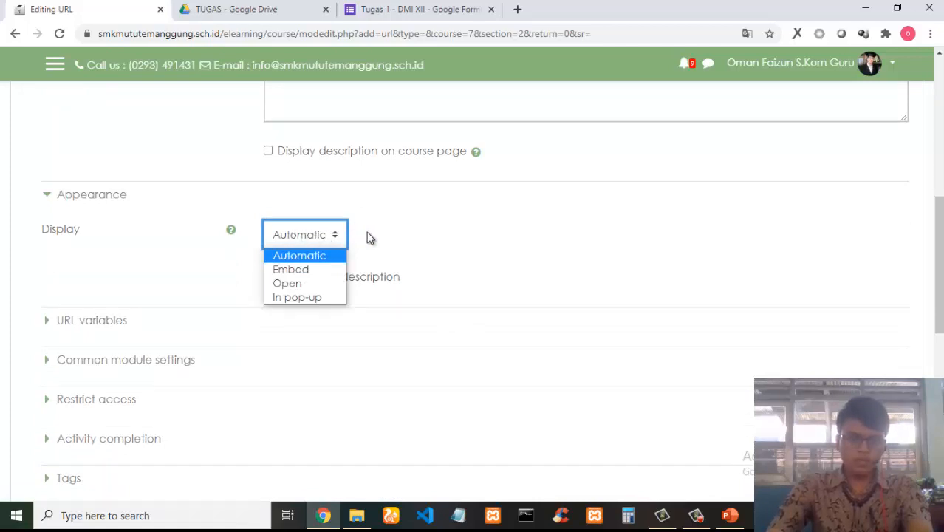
left_click(411, 235)
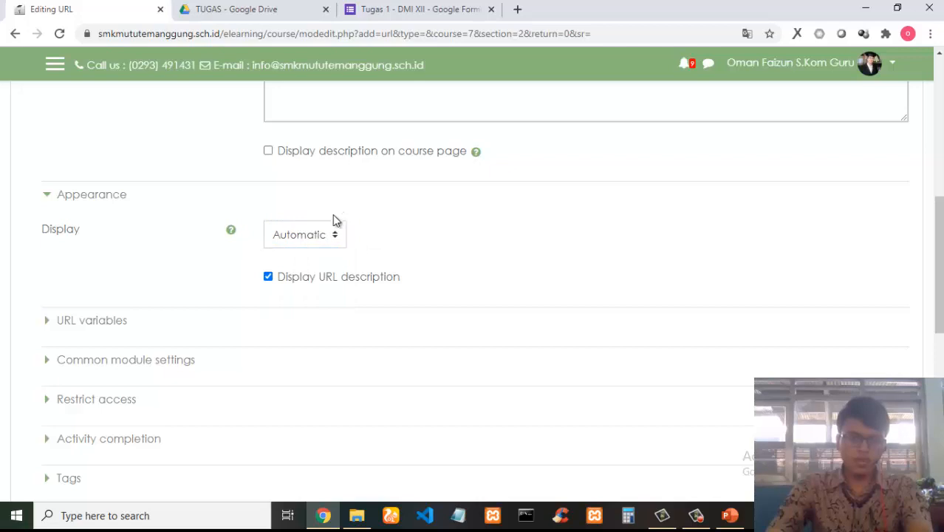
left_click(303, 242)
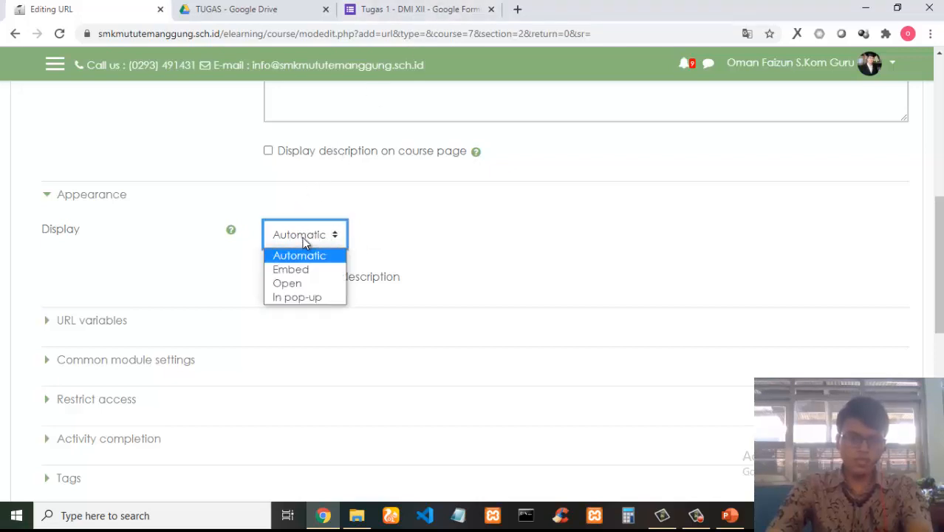
left_click(298, 298)
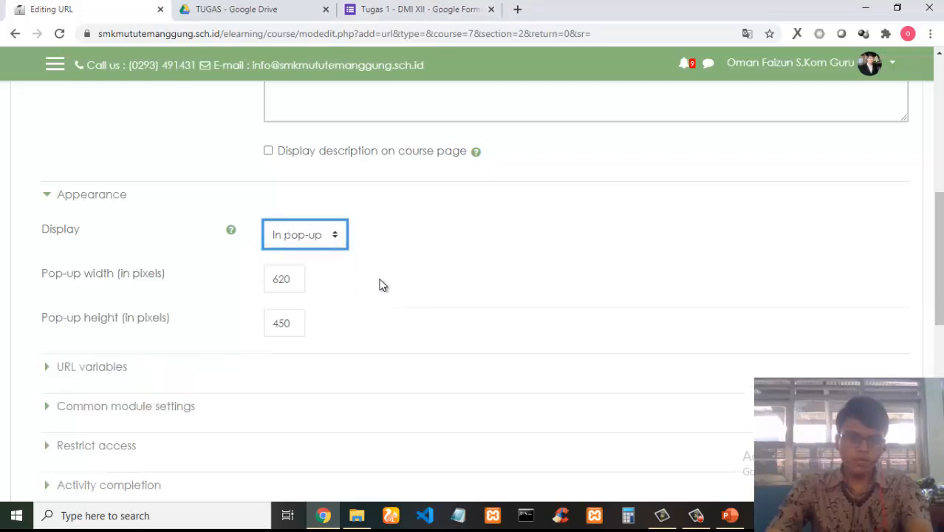
scroll(343, 246, "up", 3)
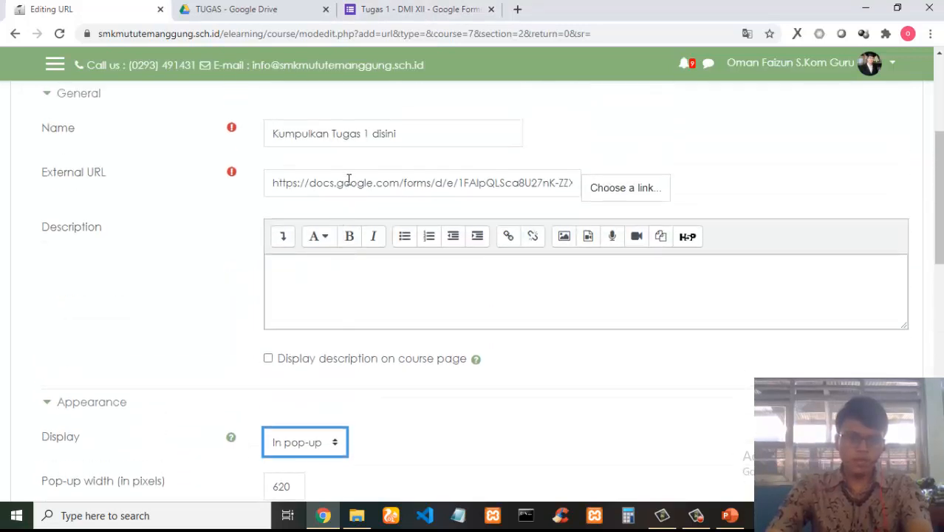
scroll(348, 187, "down", 3)
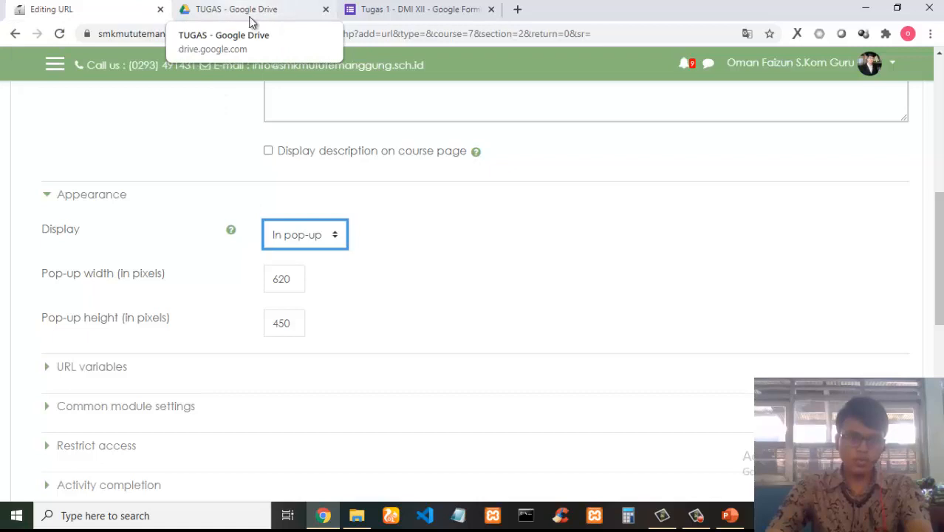
left_click(314, 242)
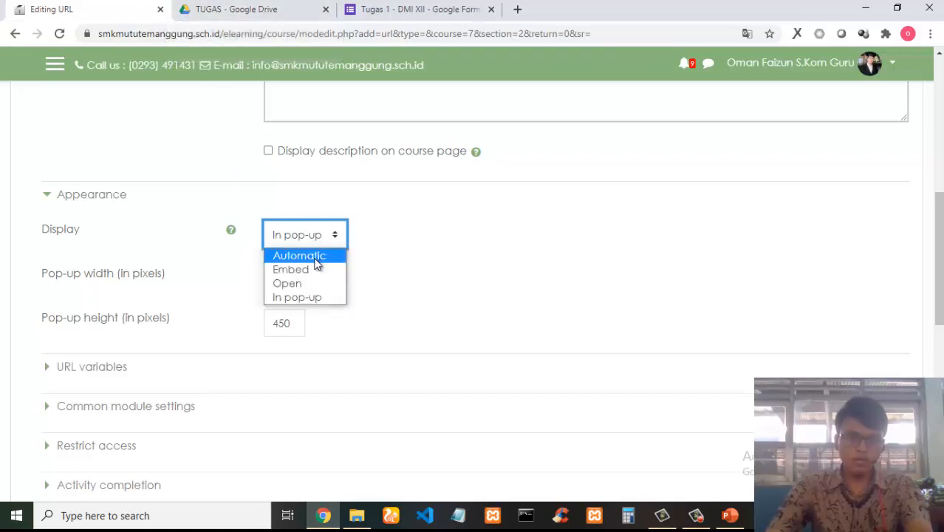
left_click(322, 257)
left_click(332, 238)
left_click(301, 291)
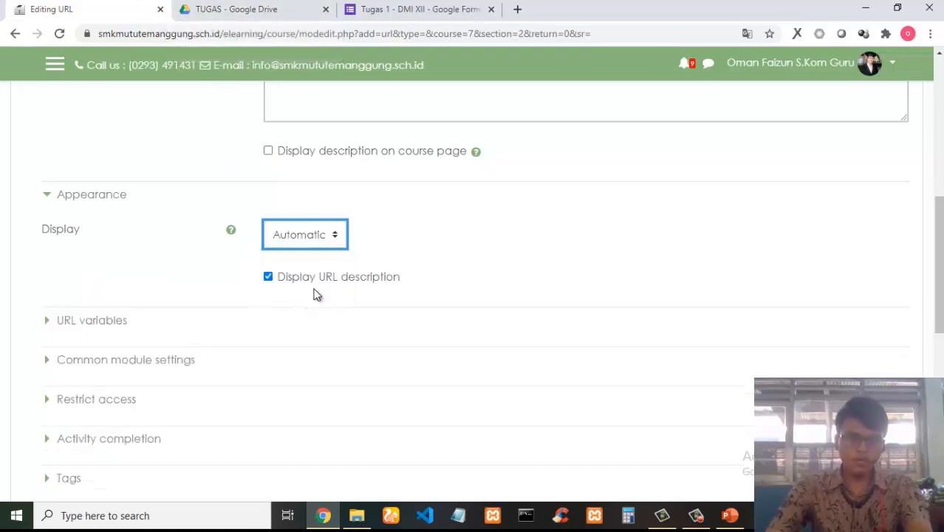
left_click(305, 242)
left_click(294, 299)
Save the URL resource and return to the course page.
scroll(543, 284, "down", 5)
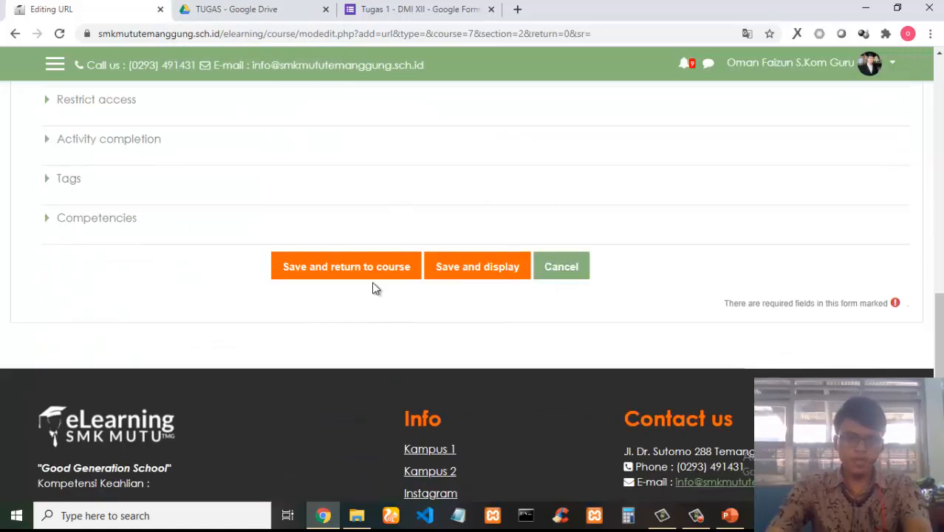
left_click(368, 270)
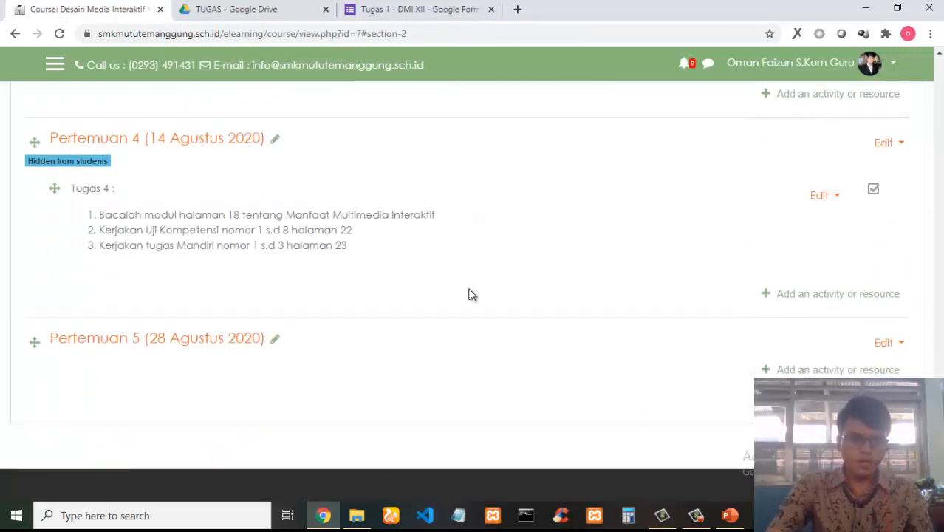
Show the Pertemuan 1 topic and its 'Kumpulkan Tugas 1 disini' link to students.
scroll(467, 295, "up", 9)
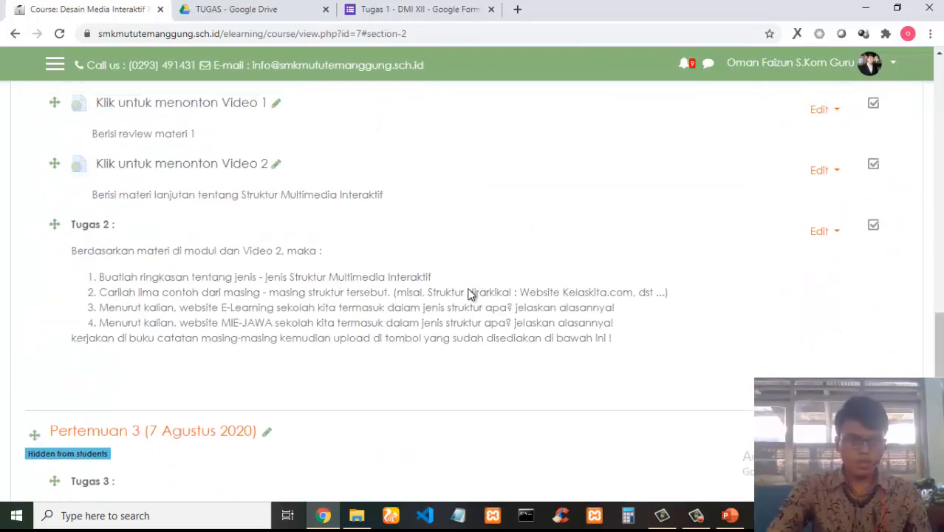
scroll(467, 295, "up", 3)
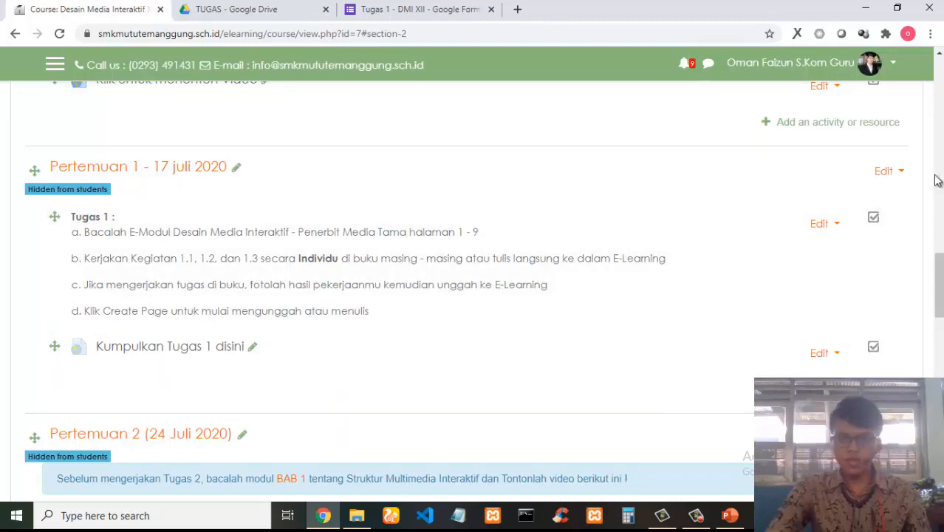
left_click(888, 172)
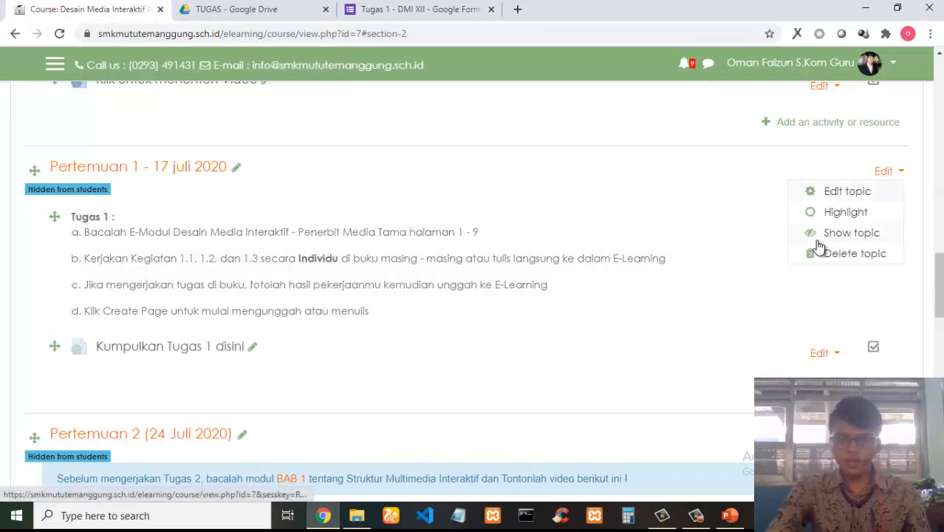
left_click(849, 232)
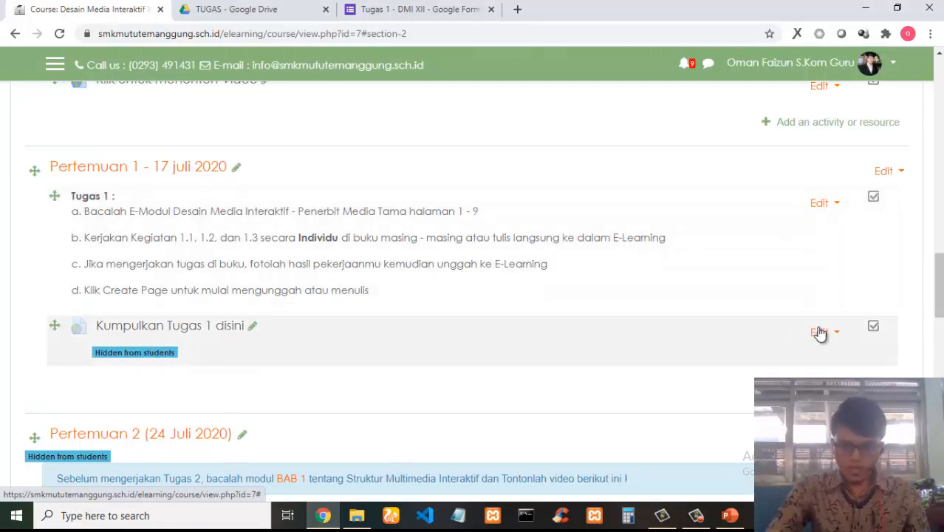
left_click(820, 333)
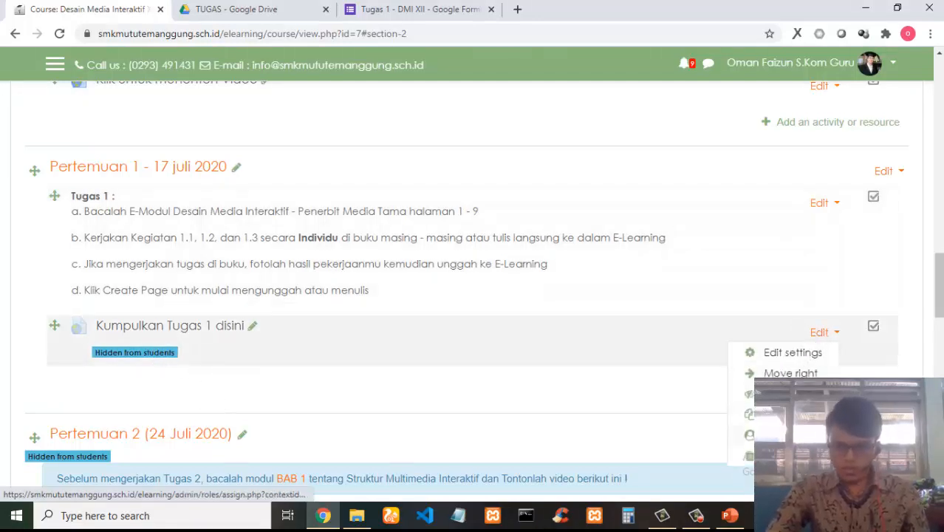
left_click(768, 394)
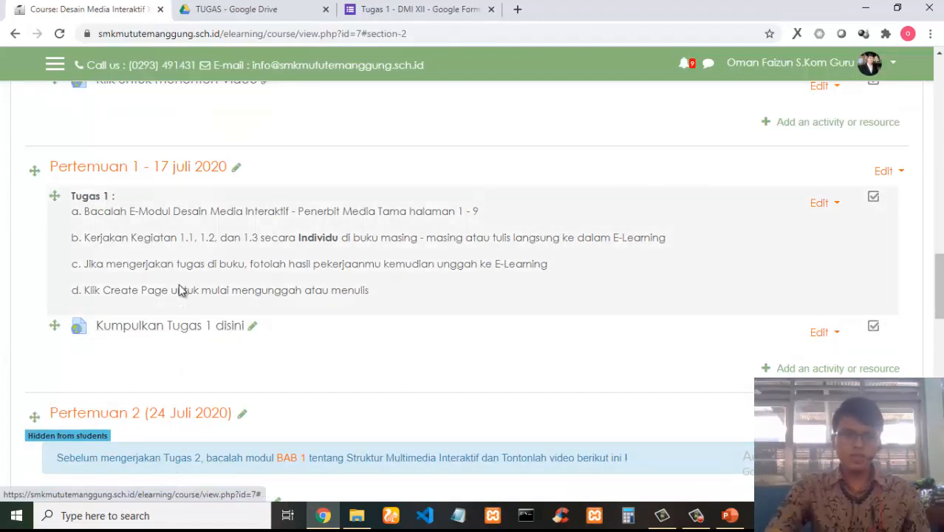
left_click(729, 514)
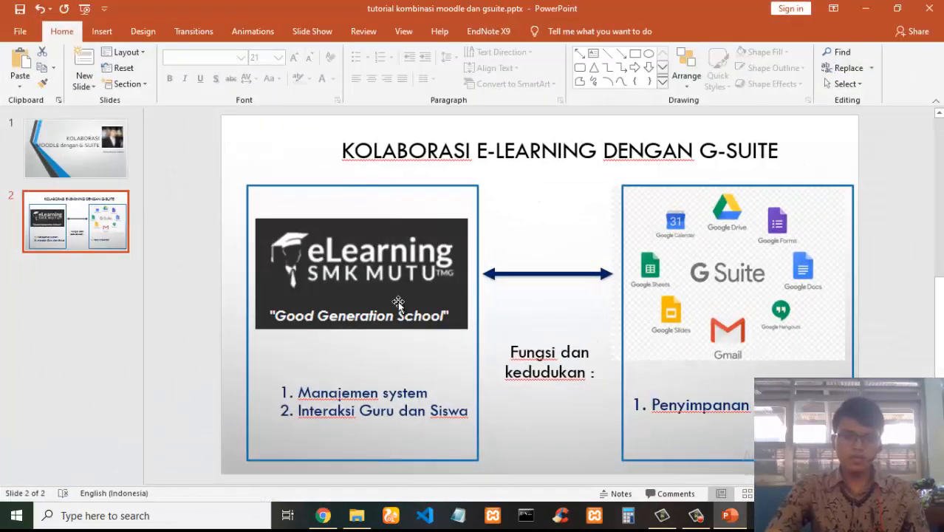
left_click(865, 8)
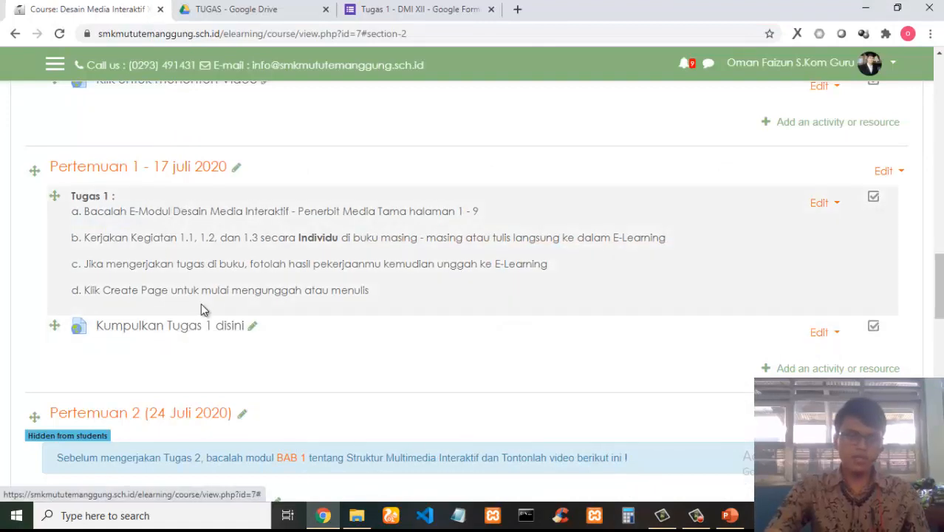
Reopen the form's send dialog to view its link, close it, and return to the Moodle course.
left_click(427, 9)
left_click(842, 75)
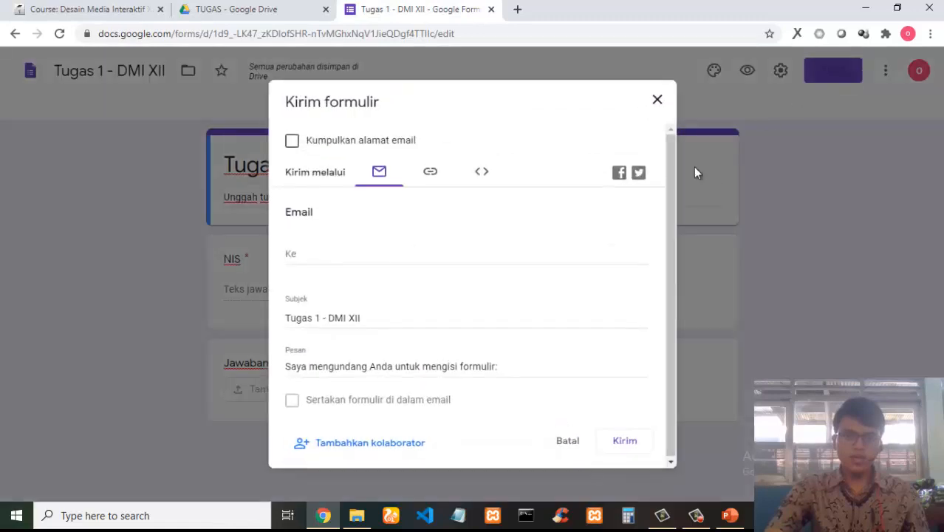
left_click(436, 175)
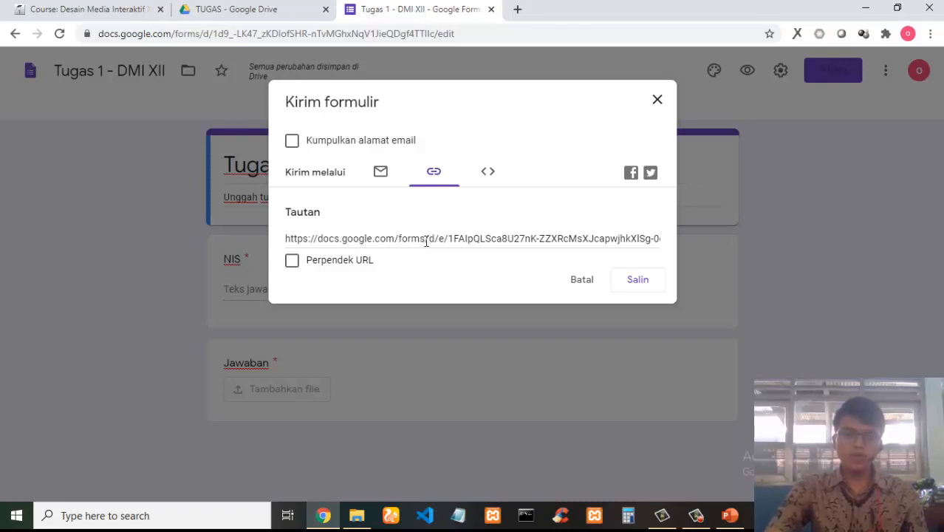
left_click(581, 281)
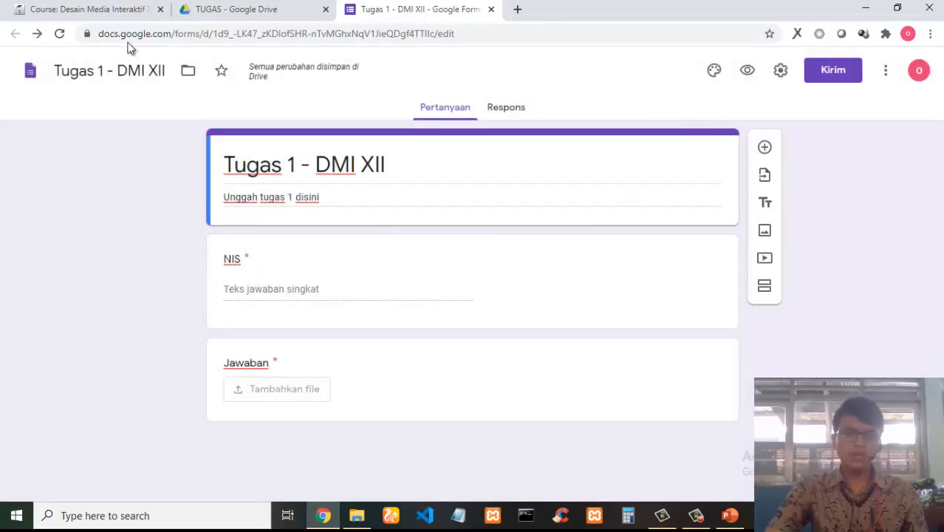
left_click(88, 9)
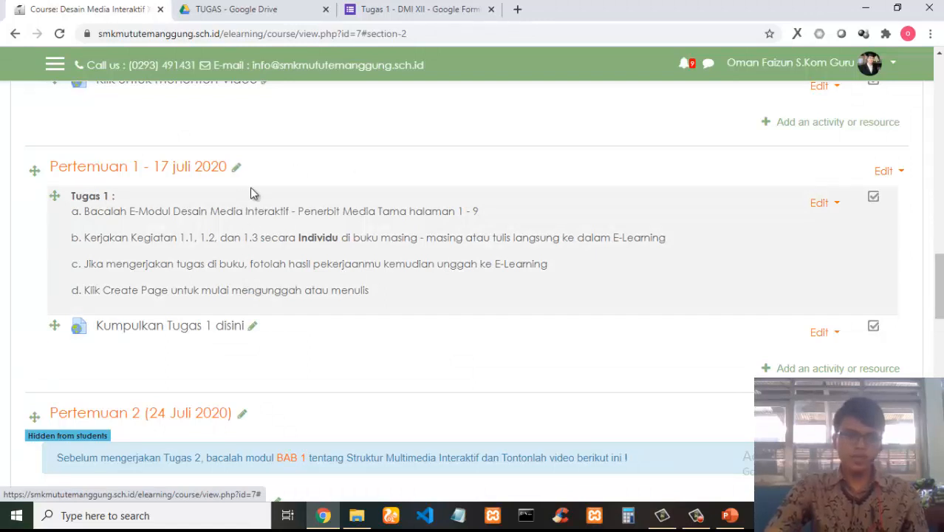
Log out of the teacher account and sign in to the e-learning site with a student account.
scroll(251, 189, "up", 1)
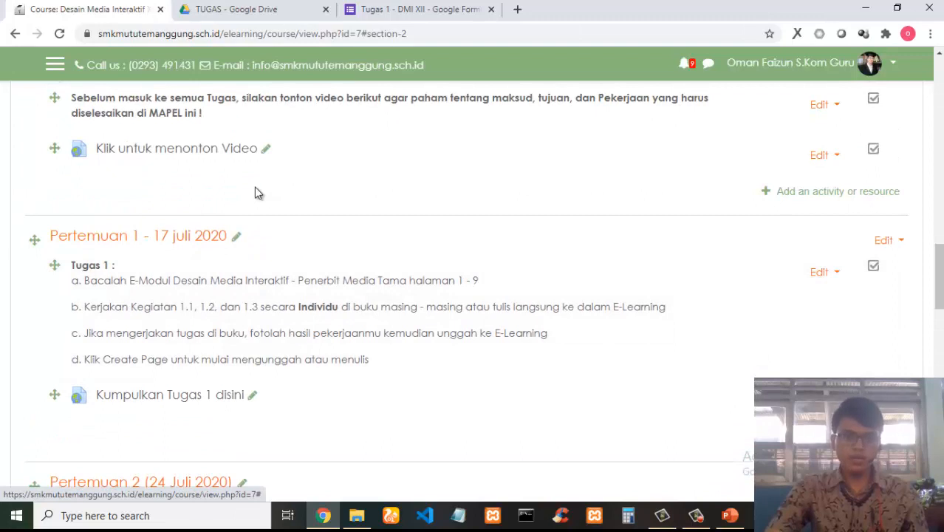
left_click(873, 63)
left_click(811, 230)
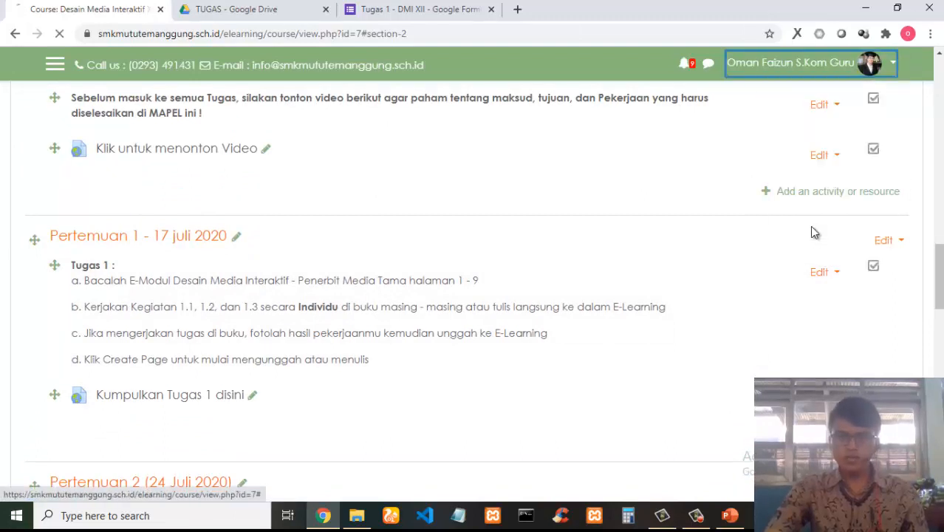
left_click(399, 270)
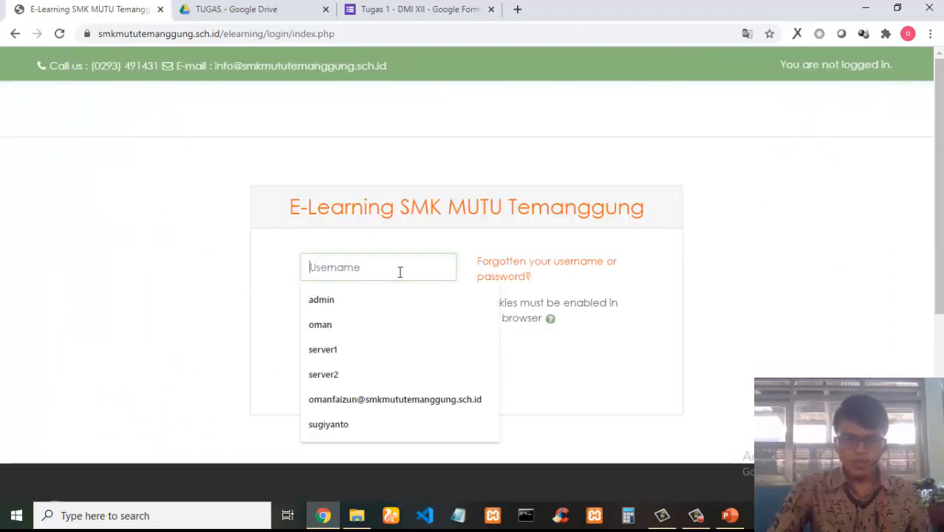
type("3")
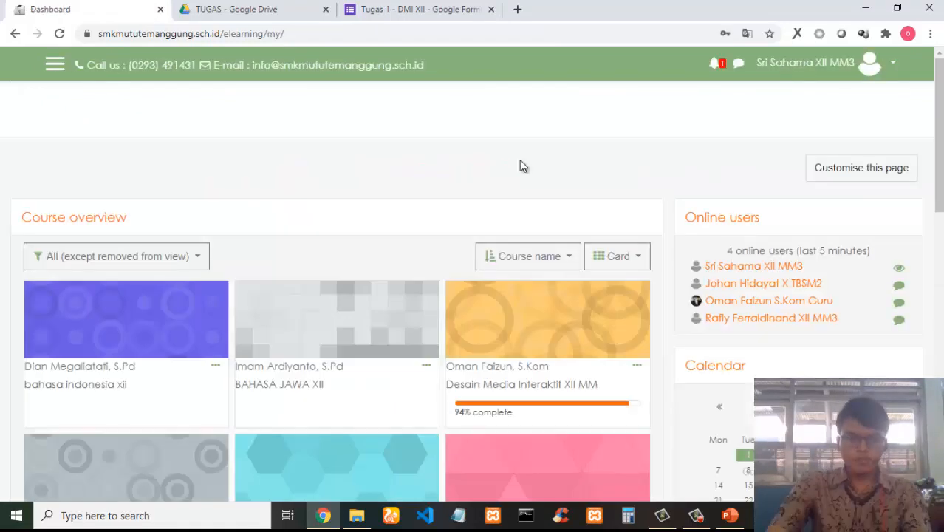
Open the Desain Media Interaktif XII MM course and scroll through its topics as the student sees them.
scroll(395, 157, "down", 1)
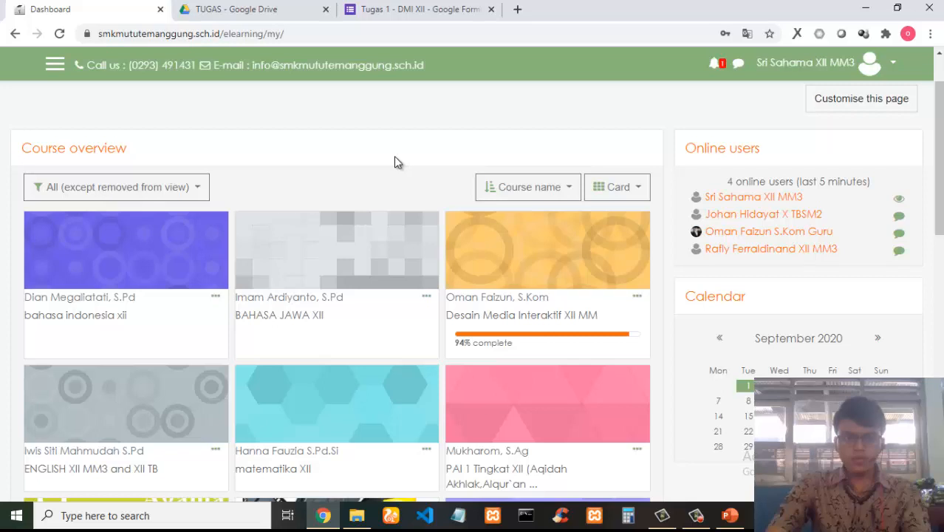
left_click(557, 318)
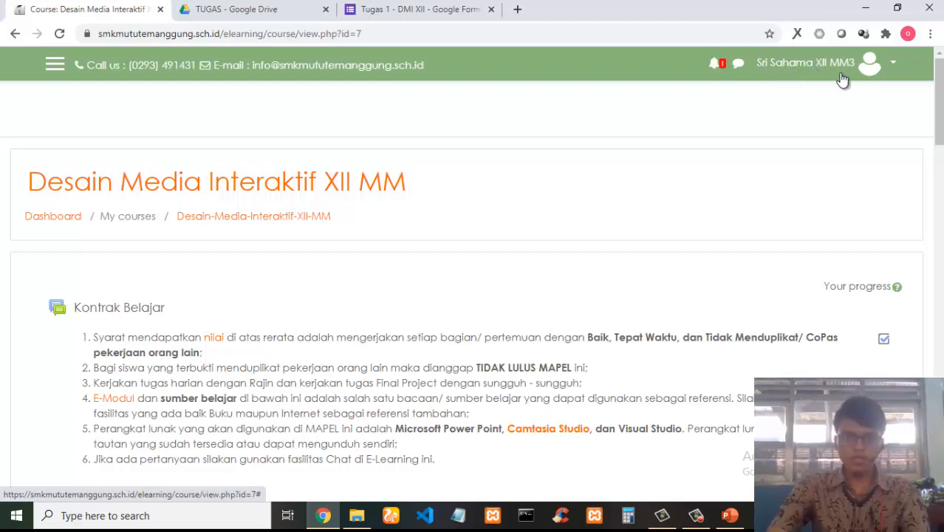
scroll(525, 186, "down", 3)
scroll(388, 194, "down", 14)
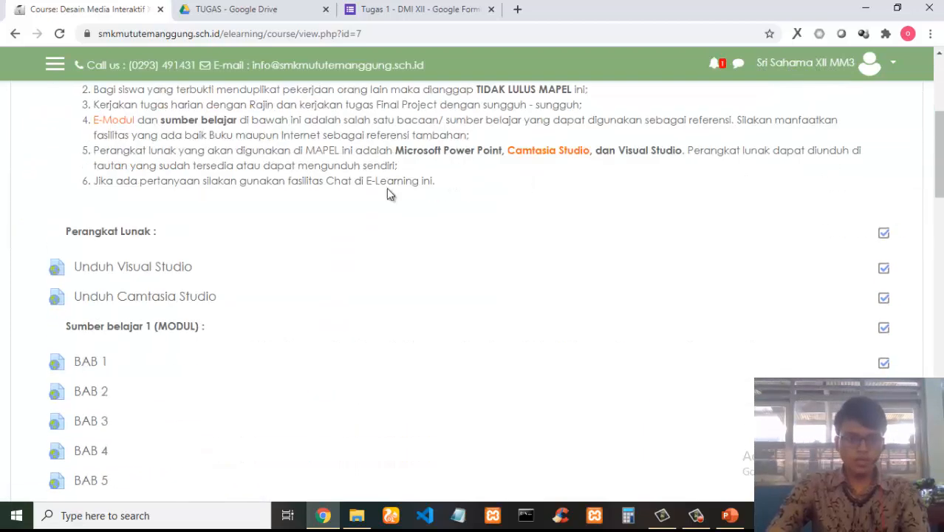
scroll(390, 193, "down", 3)
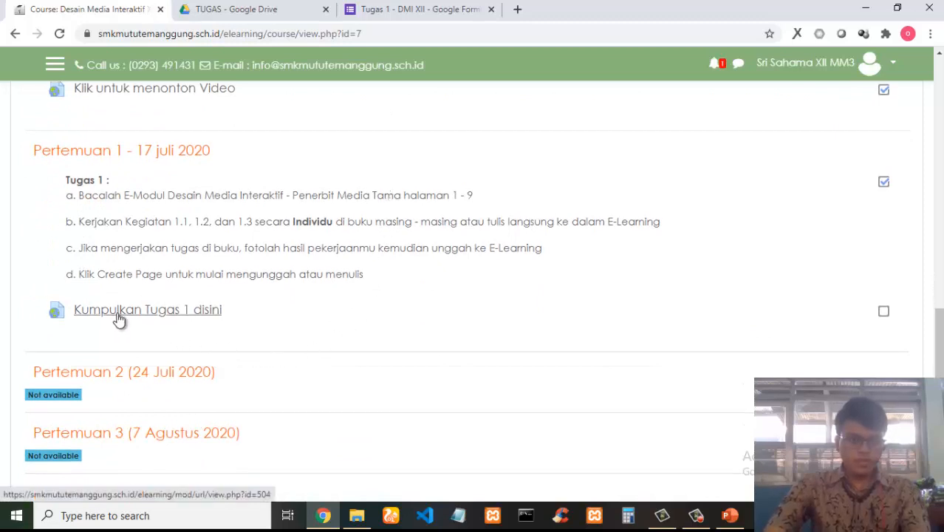
scroll(237, 294, "down", 2)
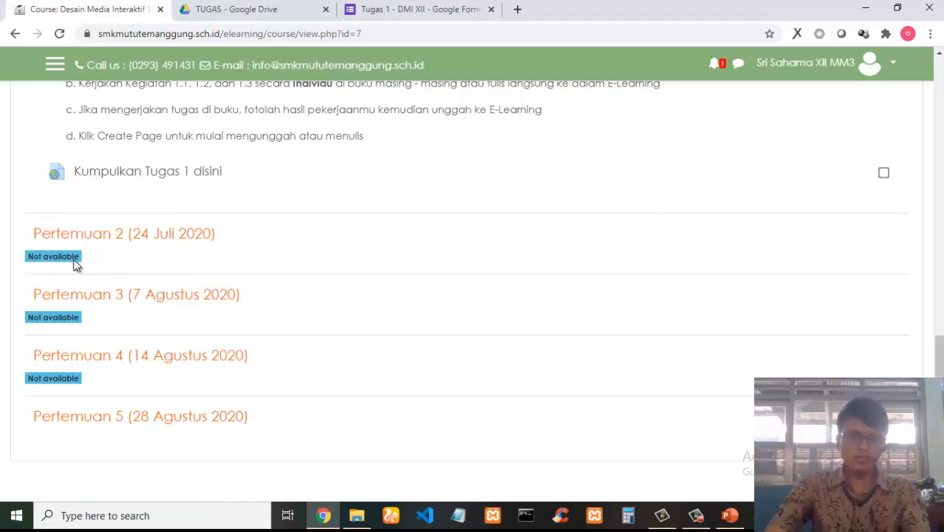
left_click_drag(74, 262, 30, 263)
left_click(152, 262)
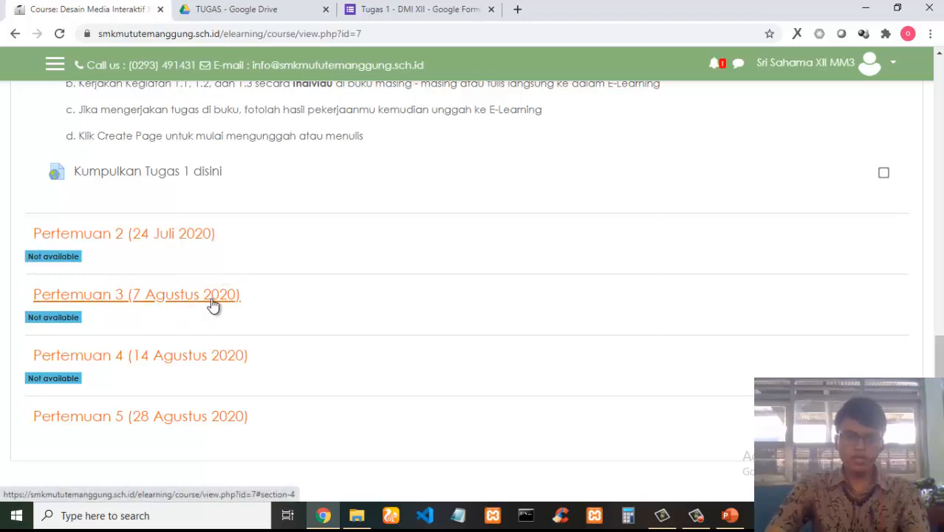
scroll(427, 361, "up", 2)
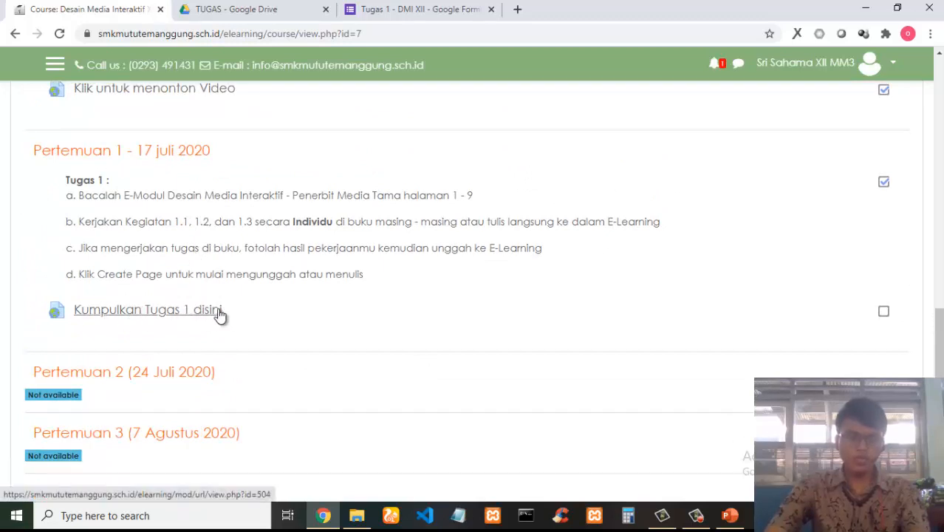
Close the form editor tab, open the 'Kumpulkan Tugas 1 disini' link, and maximize its pop-up window.
left_click(491, 10)
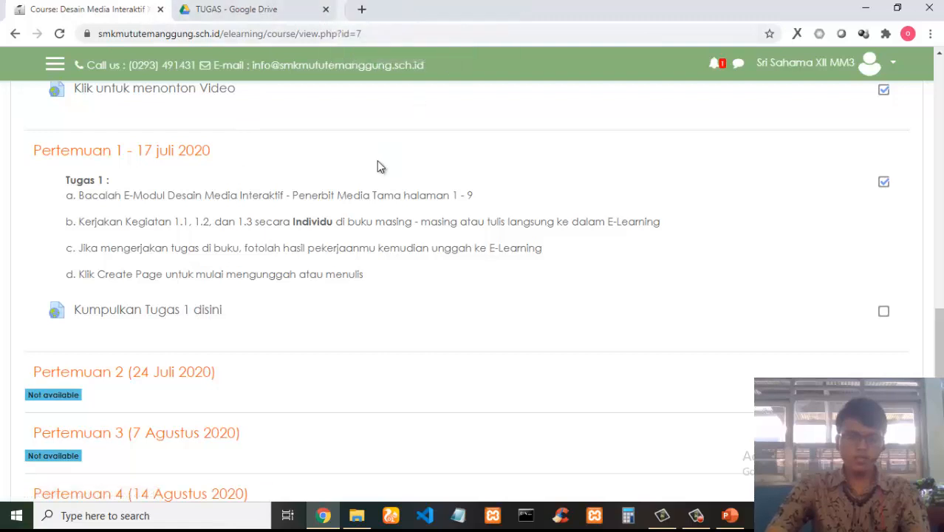
left_click(176, 314)
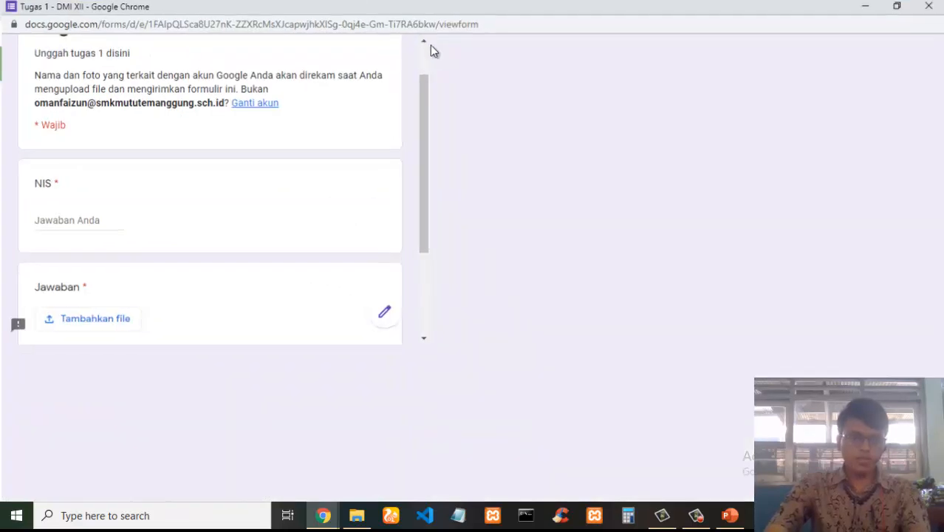
left_click(386, 8)
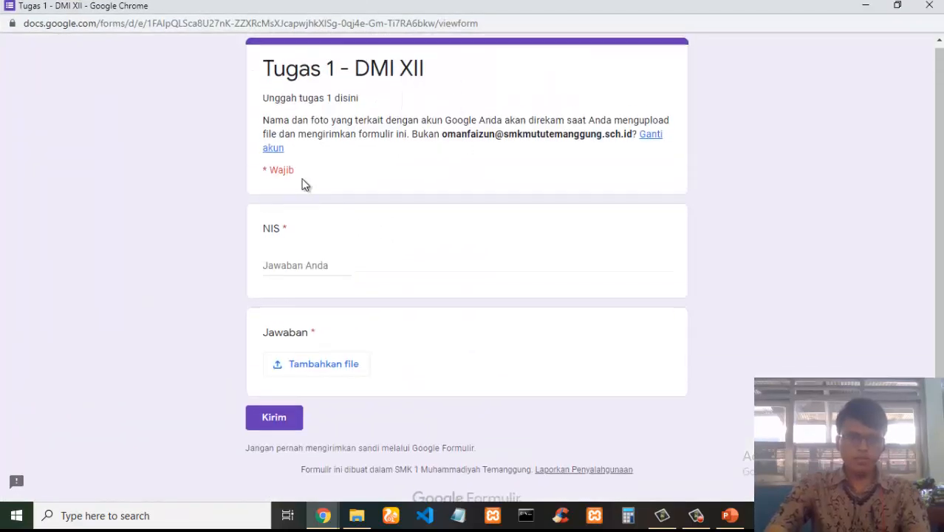
Enter the student's NIS number in the form's NIS field.
scroll(332, 236, "down", 1)
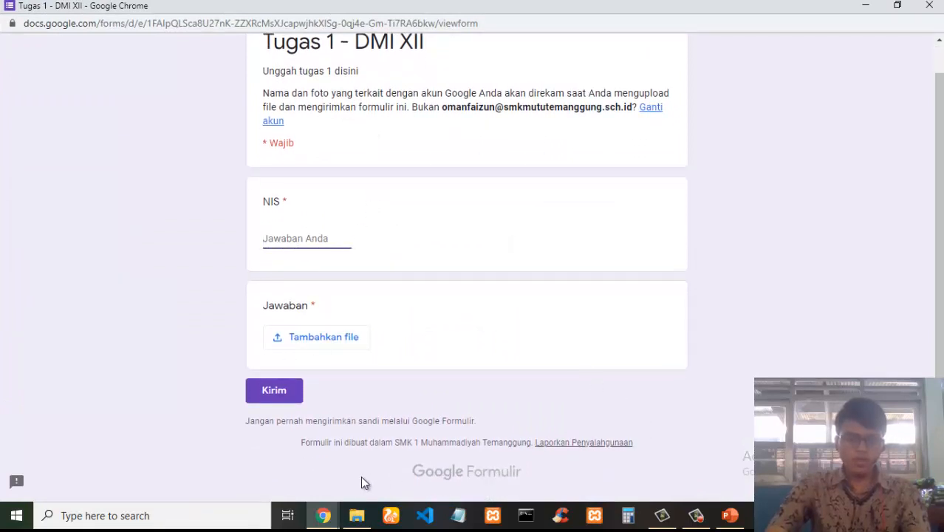
type("3354")
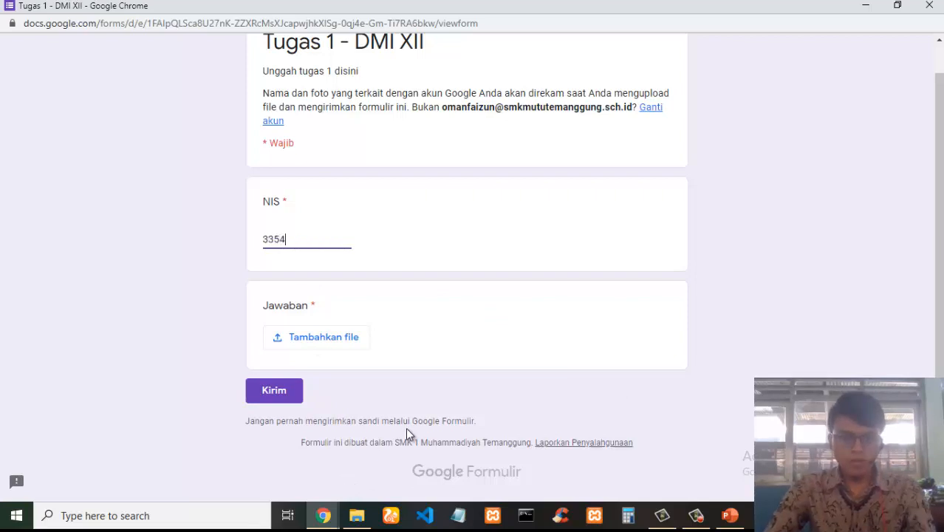
Attach Screenshot_8.png from the Documents Lightshot folder to the Jawaban file question.
left_click(313, 338)
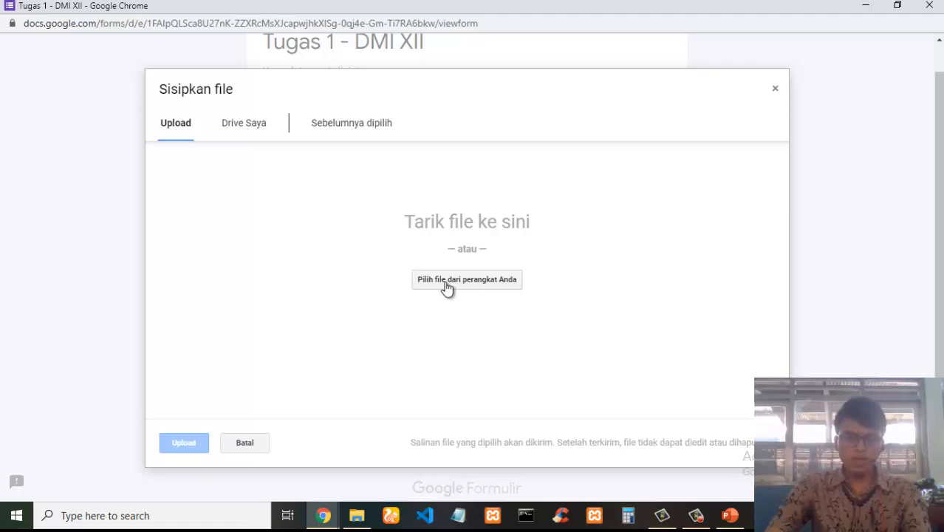
left_click(488, 280)
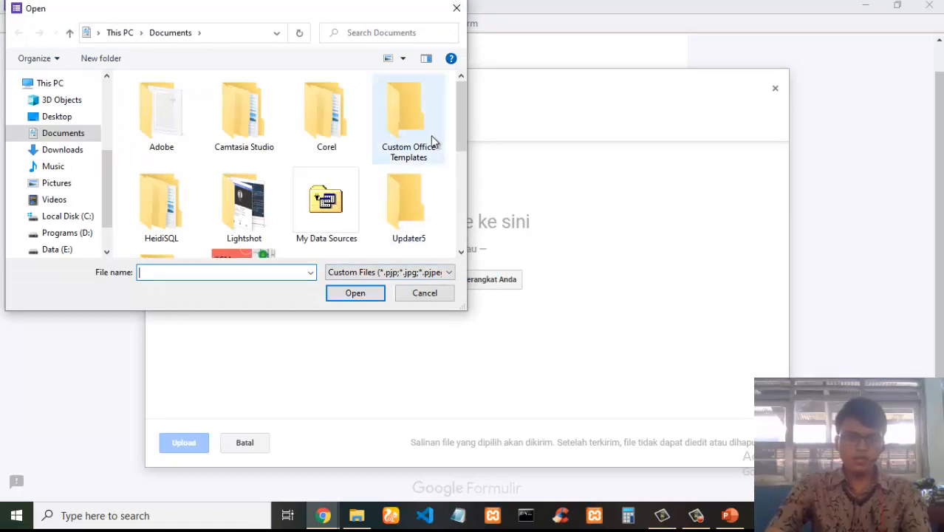
double_click(264, 204)
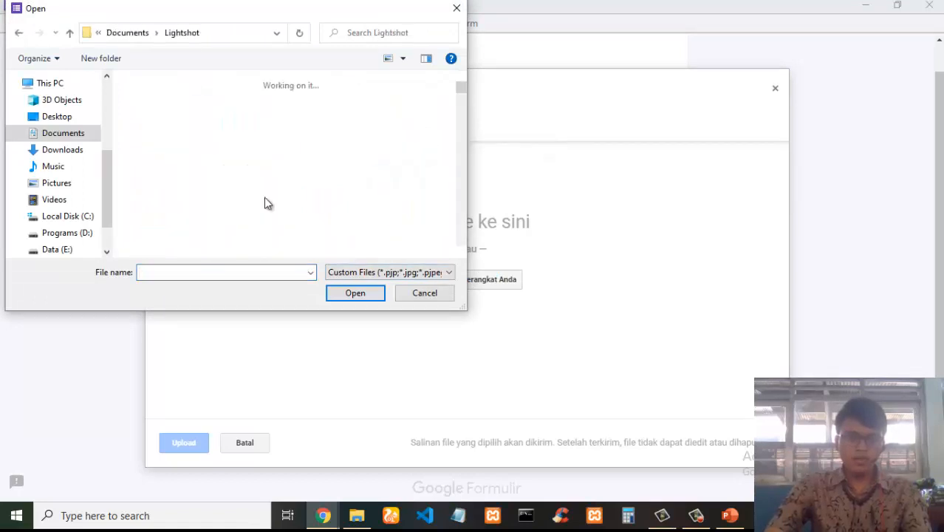
scroll(389, 231, "down", 3)
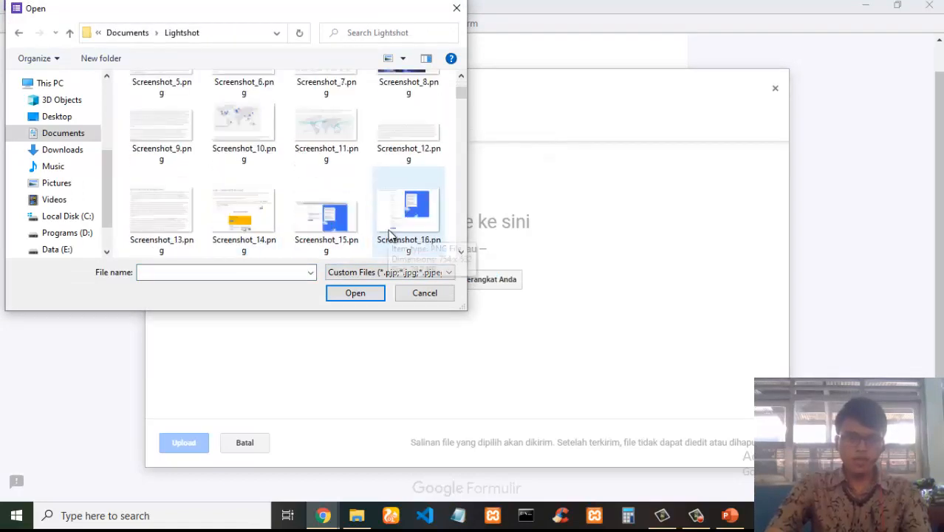
scroll(390, 235, "up", 2)
left_click(410, 157)
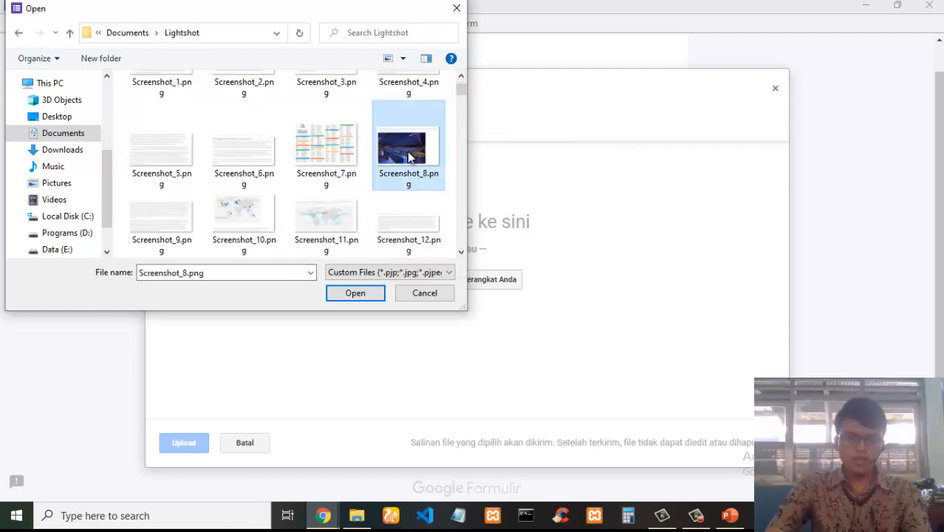
left_click(356, 293)
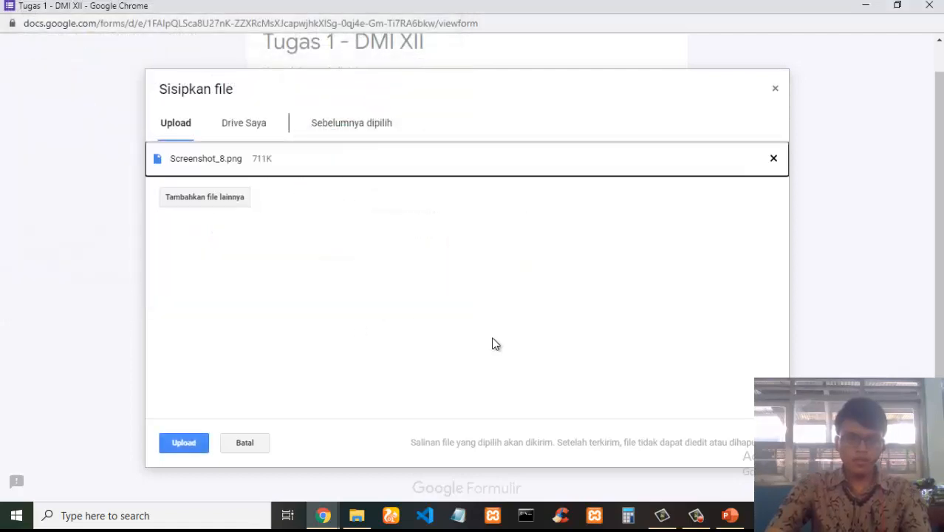
Add Screenshot_22.png as a second file and upload both attachments.
left_click(195, 201)
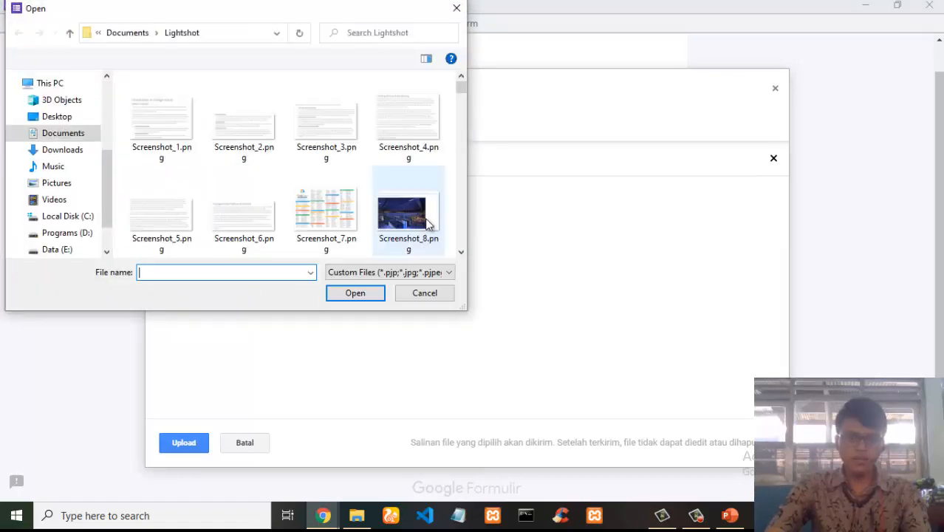
scroll(418, 222, "down", 3)
scroll(417, 235, "down", 4)
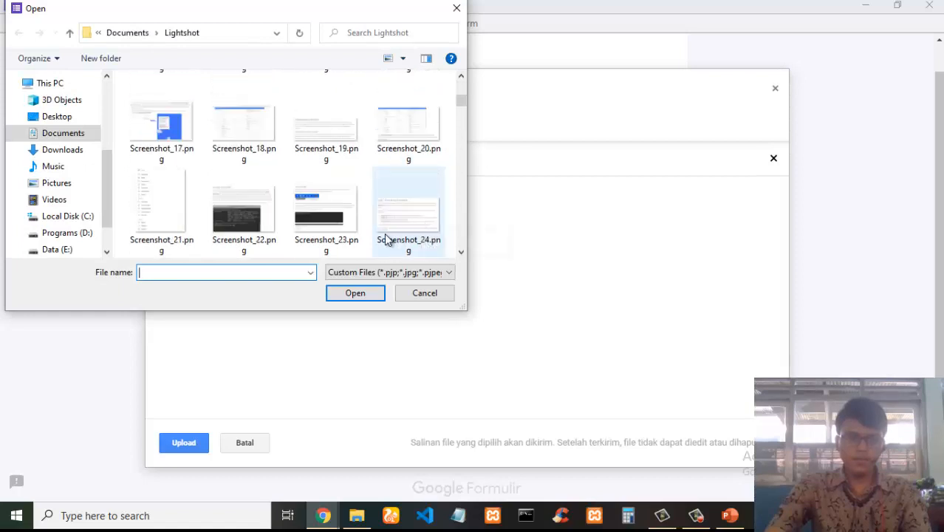
left_click(229, 121)
left_click(361, 294)
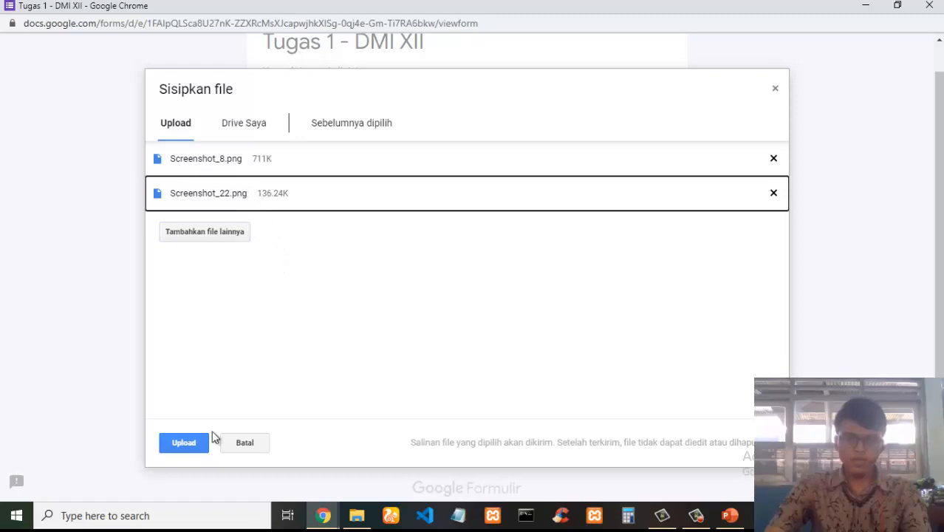
left_click(184, 442)
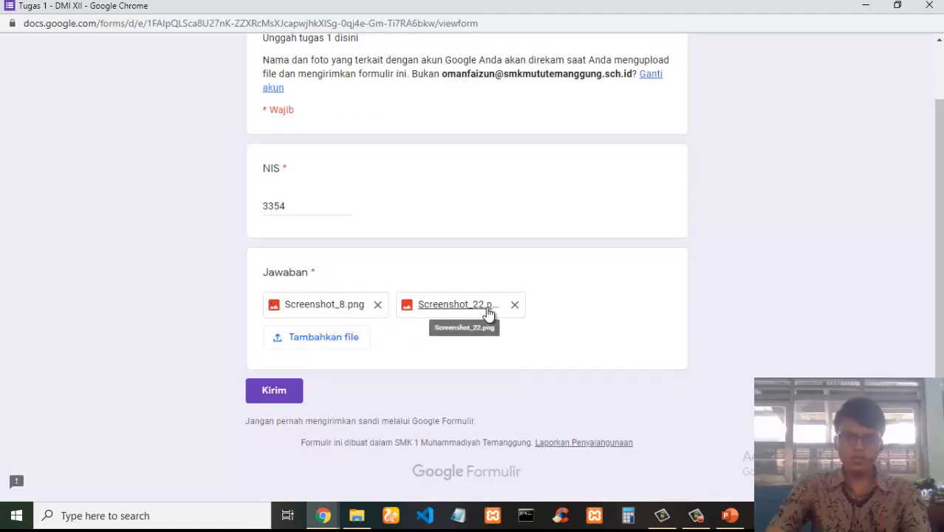
Submit the Tugas 1 form and close the pop-up window.
left_click(282, 393)
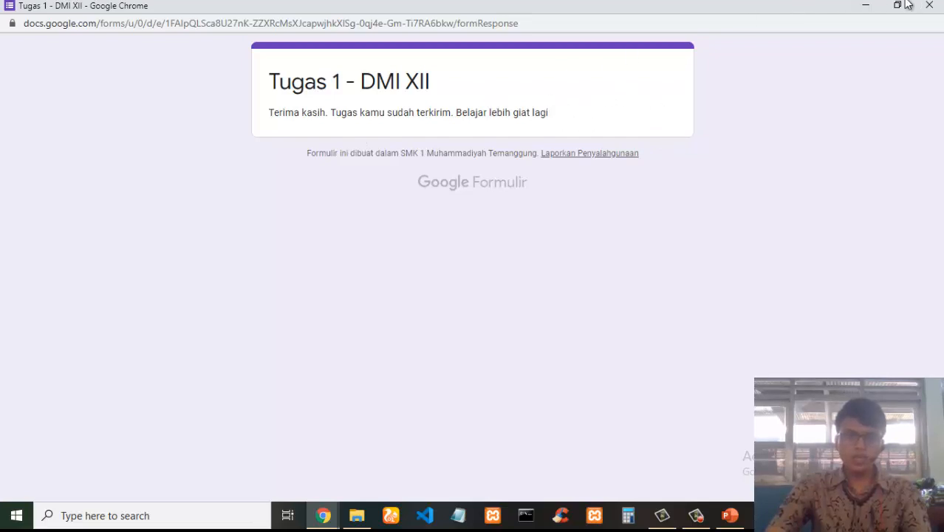
left_click(929, 6)
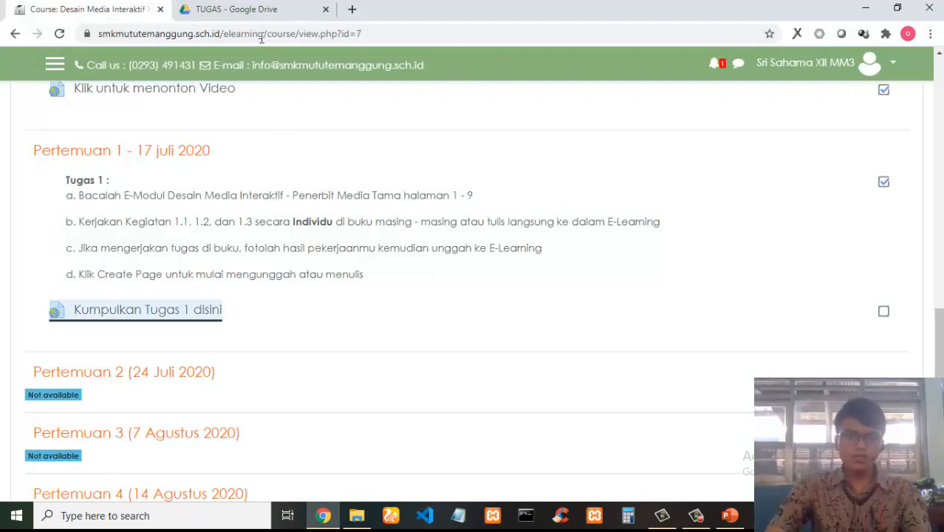
Open the form's File responses and Jawaban folders in Google Drive and preview the uploaded screenshots.
left_click(252, 8)
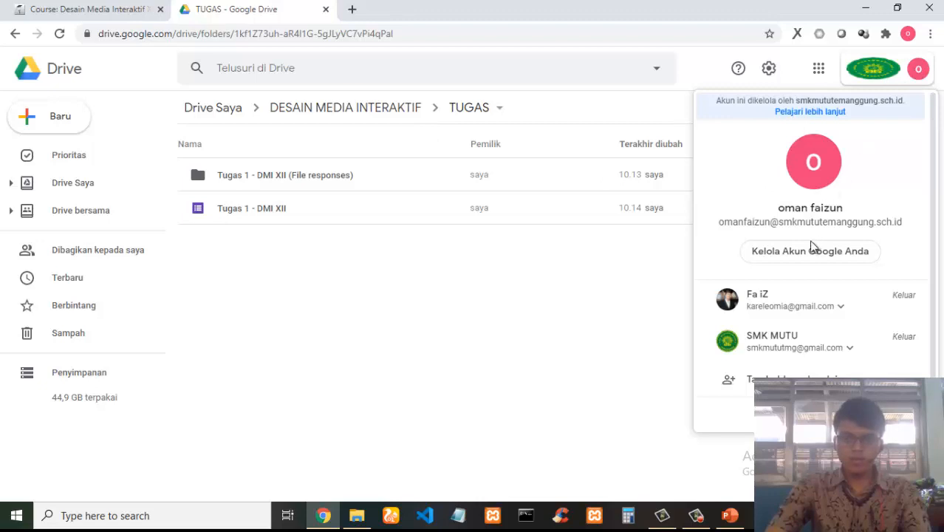
left_click(377, 318)
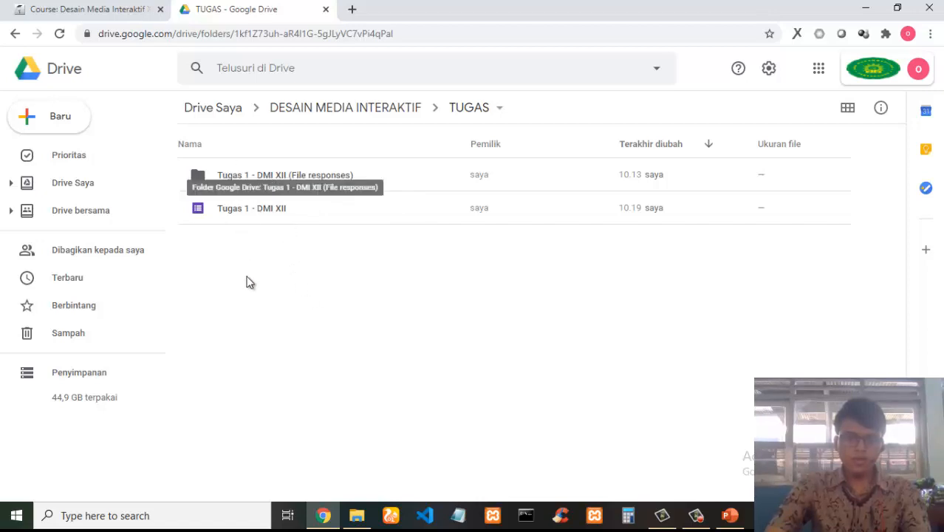
double_click(273, 178)
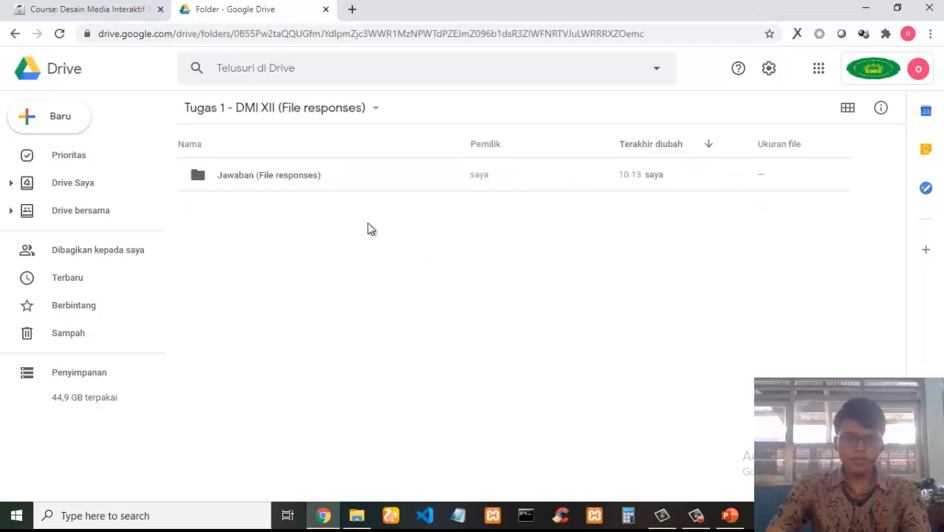
double_click(266, 180)
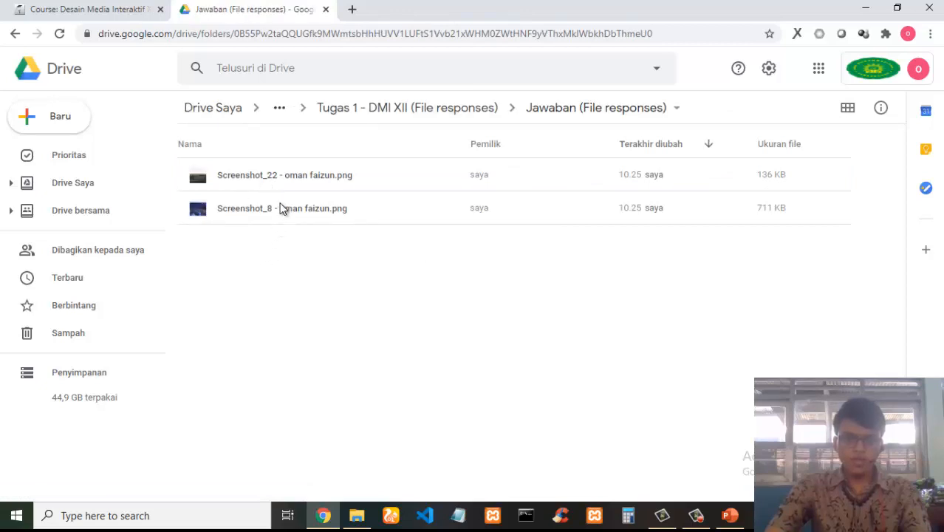
double_click(283, 178)
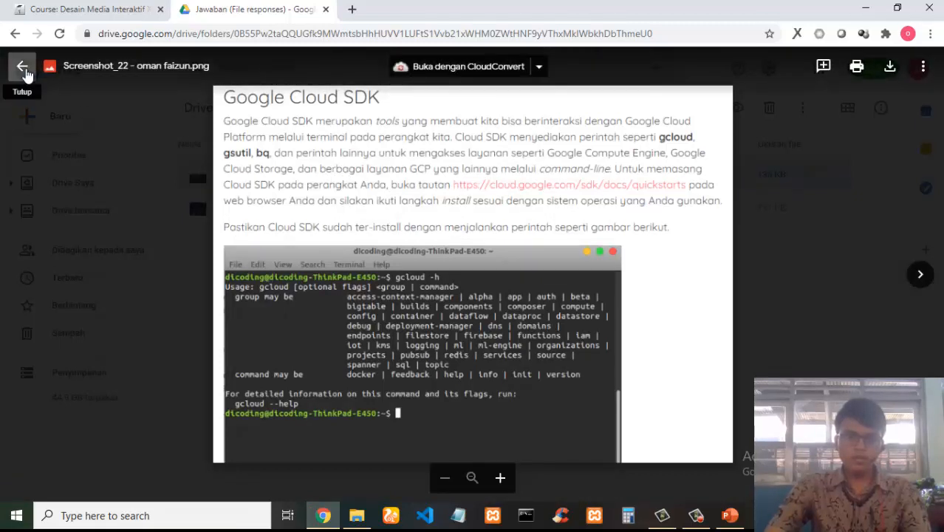
left_click(23, 68)
left_click(426, 283)
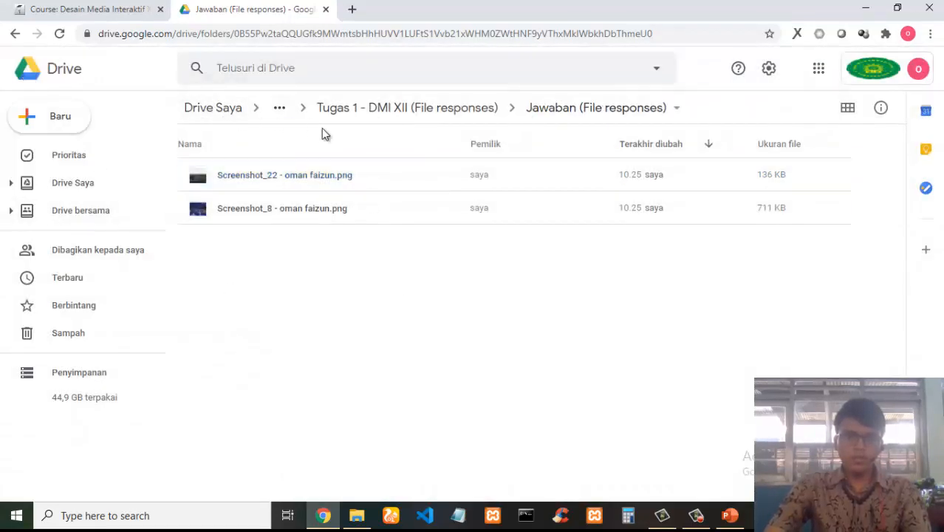
left_click(342, 110)
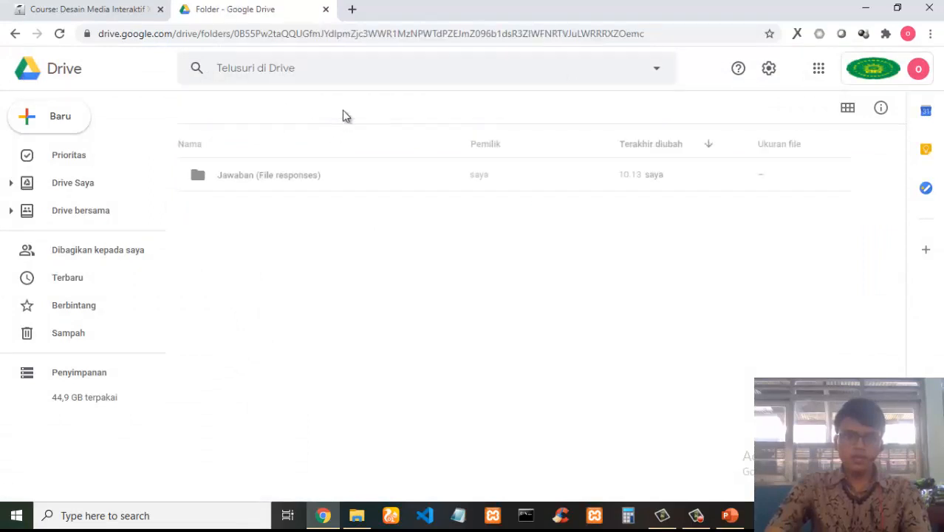
Open the Nilai grade spreadsheet linked from the Moodle course page.
left_click(333, 109)
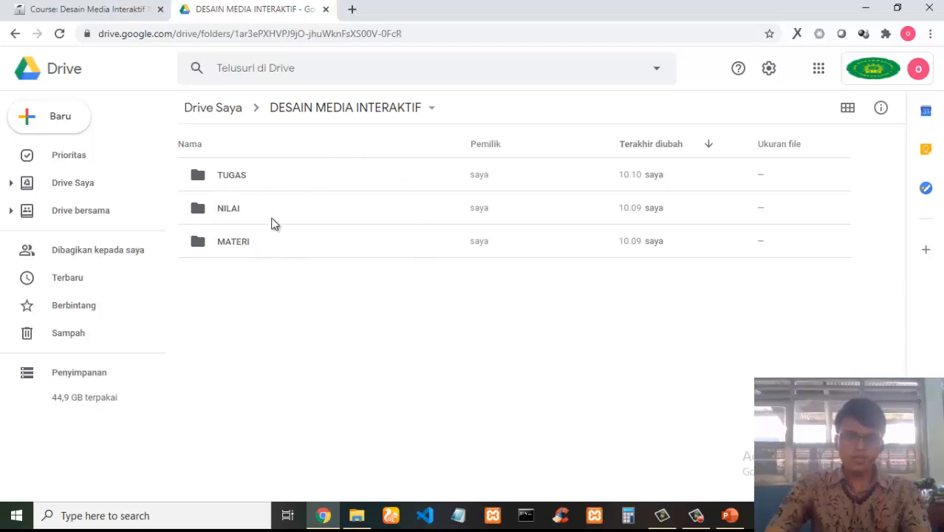
left_click(231, 212)
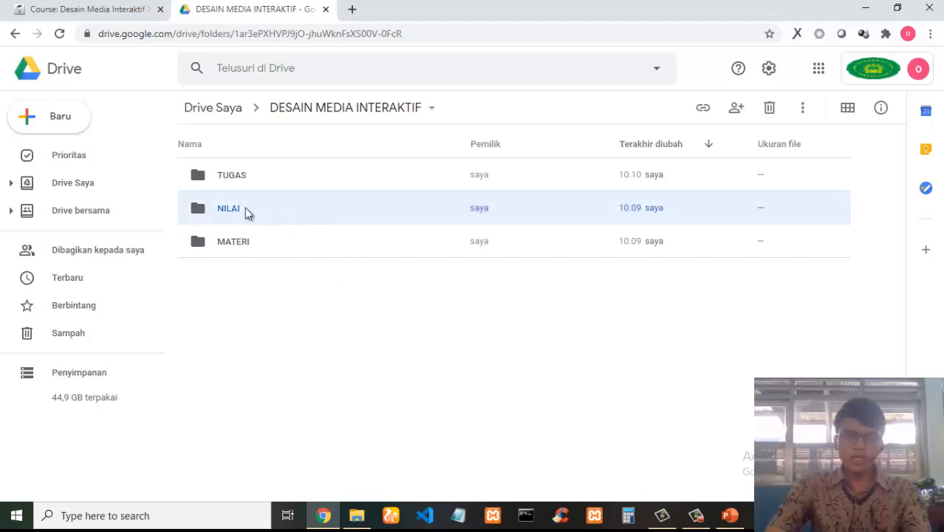
left_click(140, 12)
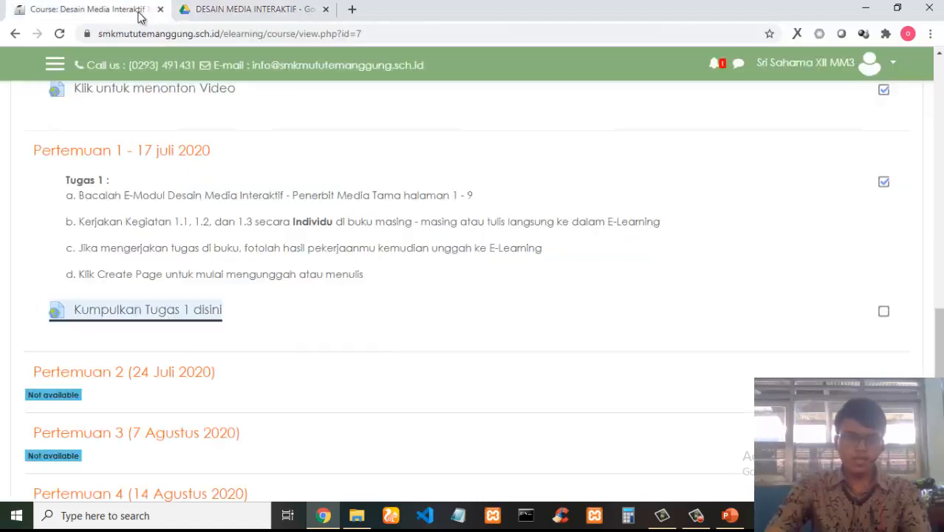
scroll(222, 259, "up", 3)
scroll(226, 259, "up", 2)
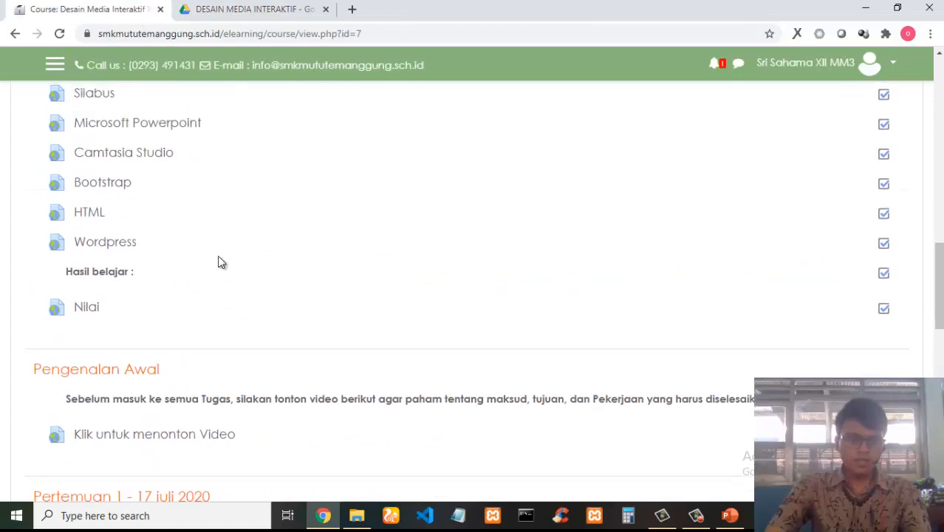
left_click(87, 306)
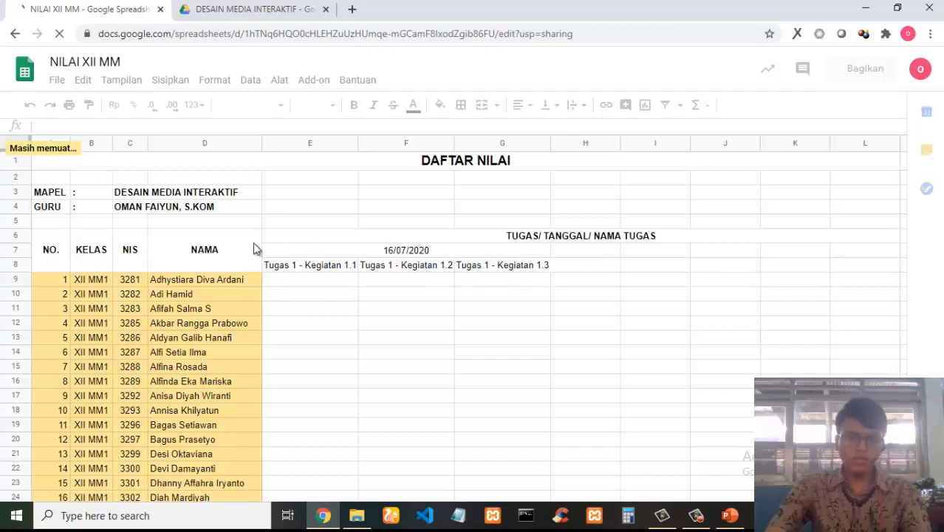
left_click(729, 515)
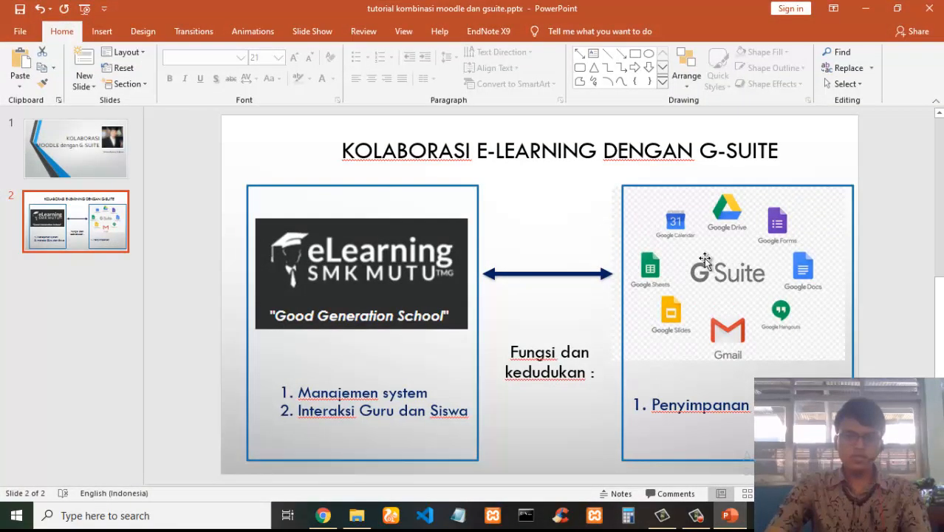
left_click(323, 515)
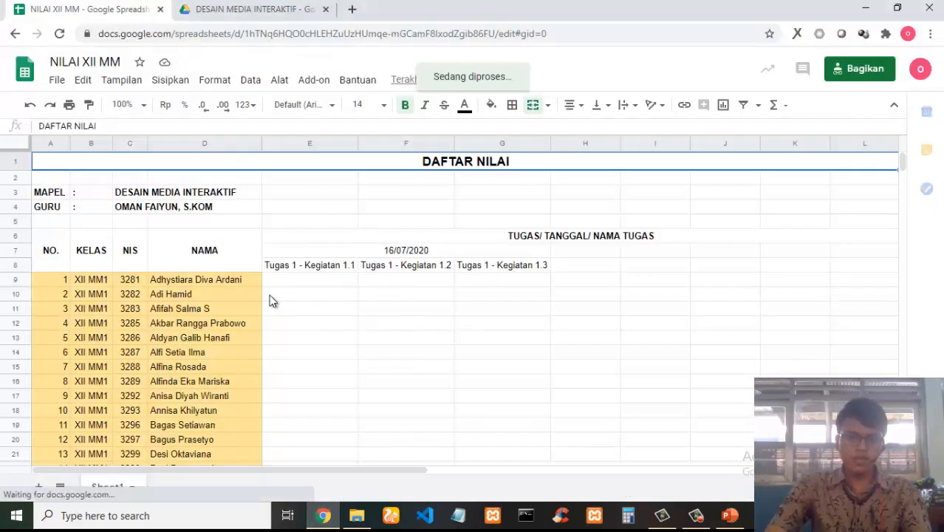
left_click(14, 34)
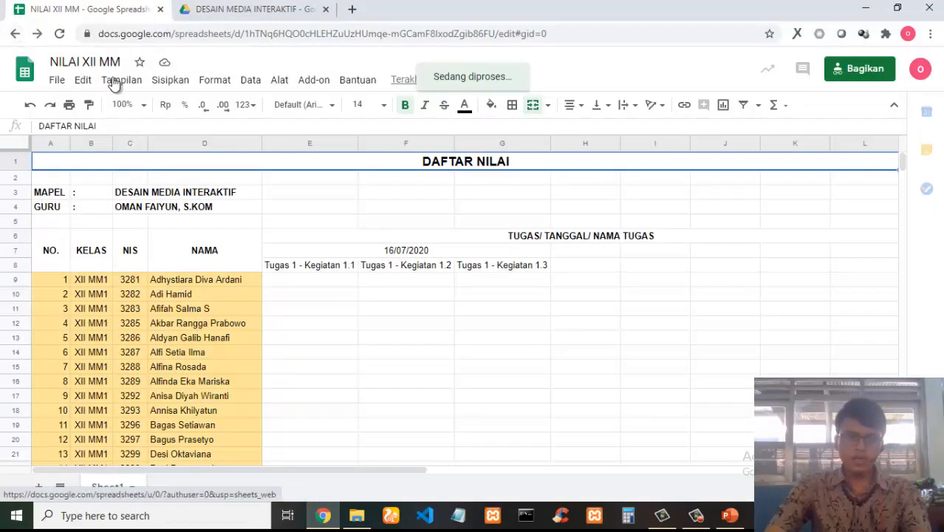
Open the Tugas 1 - DMI XII form from the TUGAS folder in Google Drive.
left_click(224, 8)
left_click(222, 243)
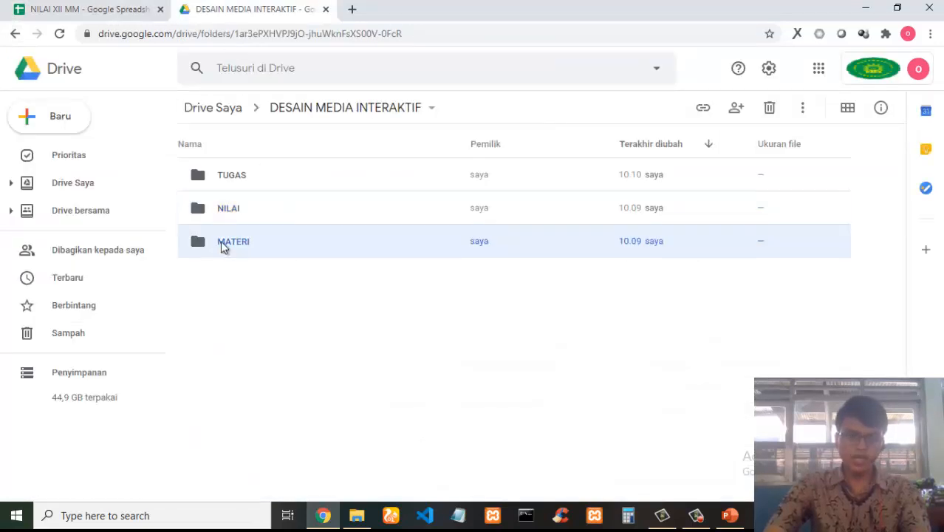
left_click(399, 314)
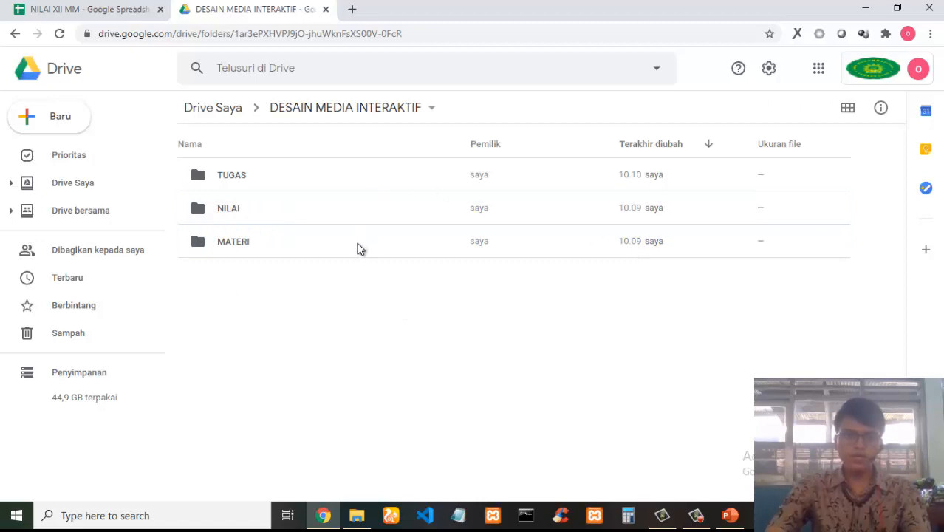
double_click(206, 177)
left_click(248, 214)
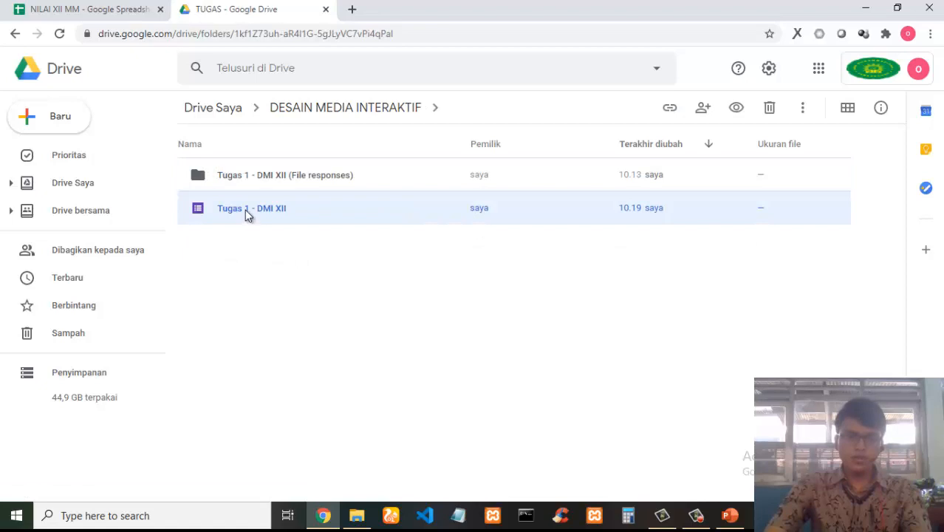
double_click(245, 210)
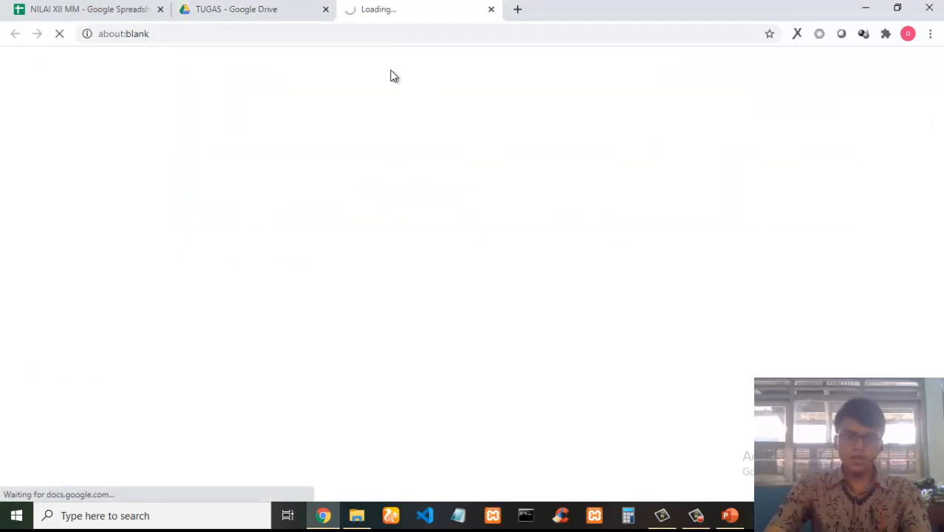
Review the Tugas 1 - DMI XII form's response summary for the submitted NIS and uploaded files.
left_click(277, 10)
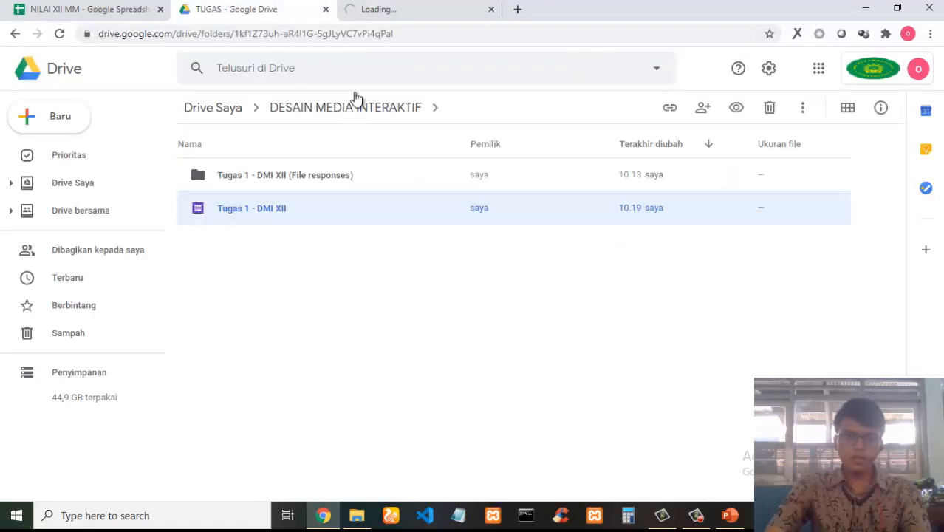
left_click(408, 6)
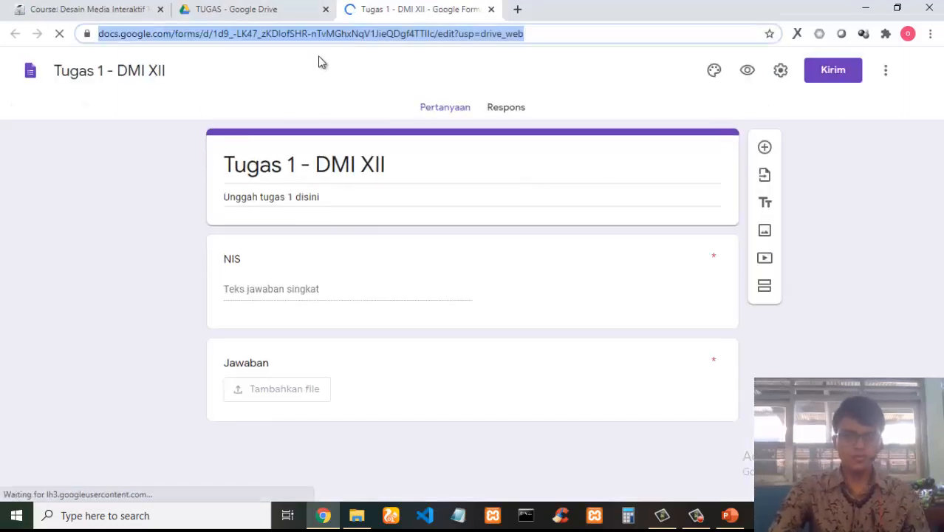
left_click(517, 109)
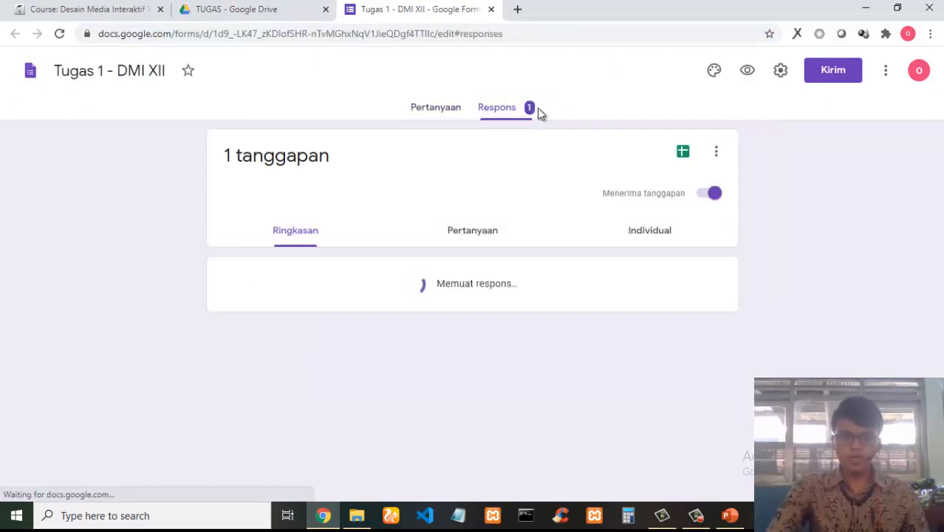
scroll(554, 134, "down", 1)
scroll(557, 139, "down", 1)
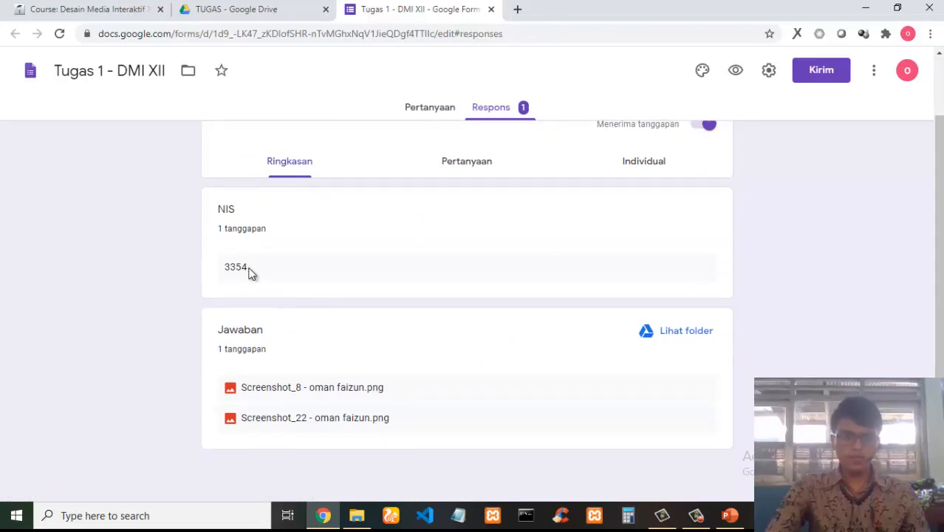
left_click_drag(245, 268, 227, 275)
left_click(302, 347)
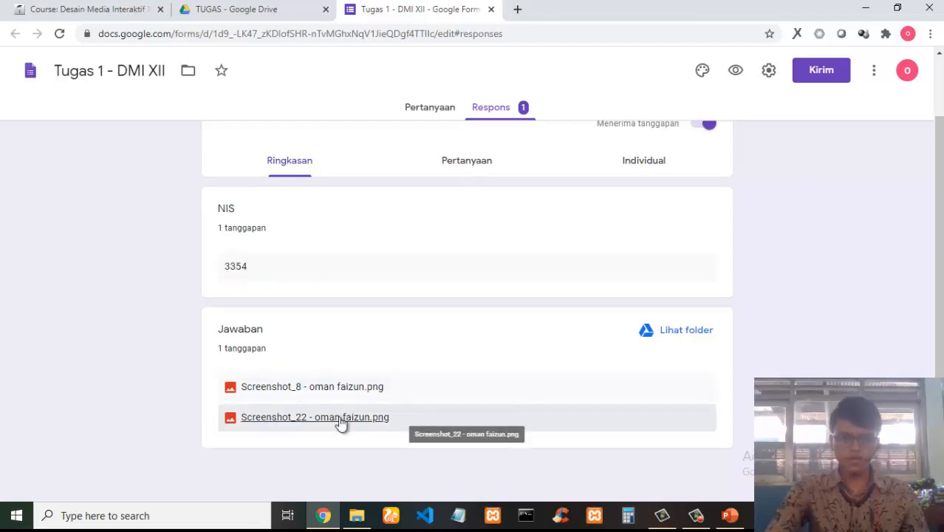
Preview the Screenshot_8 response file, close its tab, and return to the PowerPoint presentation.
left_click(347, 386)
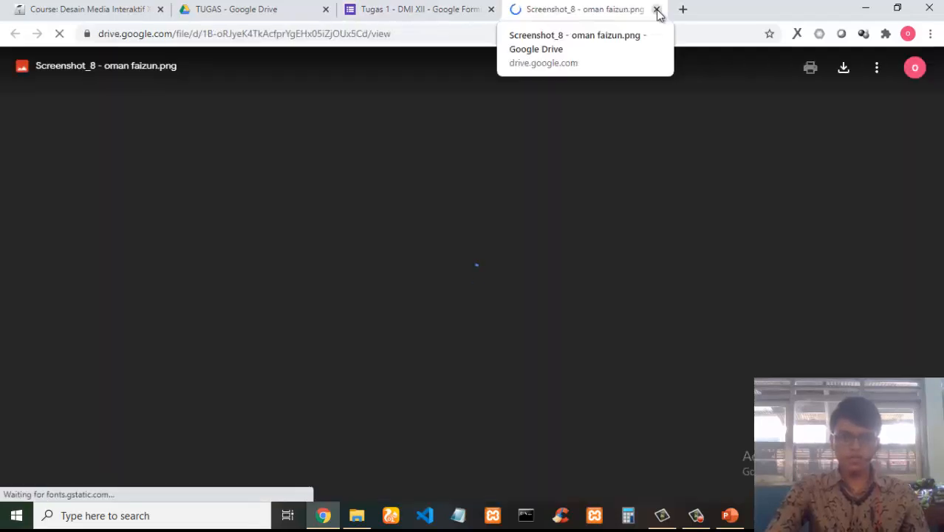
left_click(657, 10)
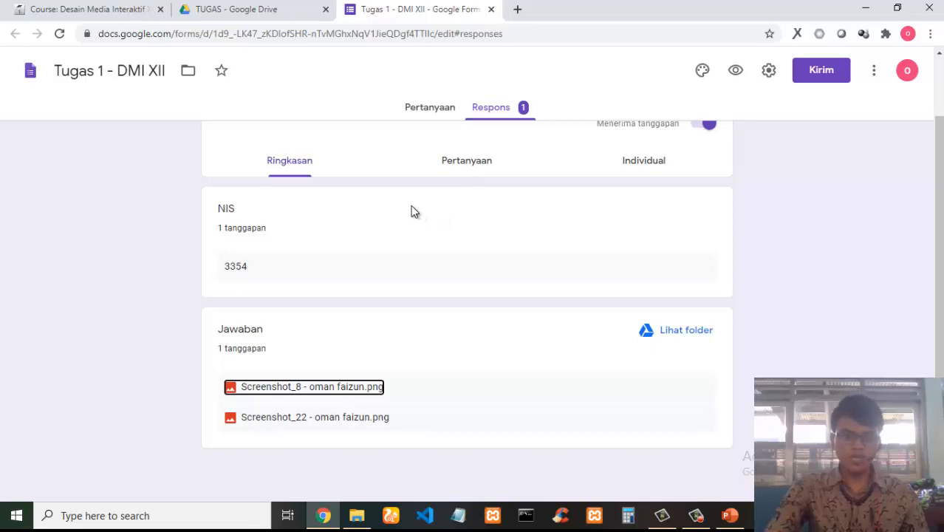
left_click(730, 515)
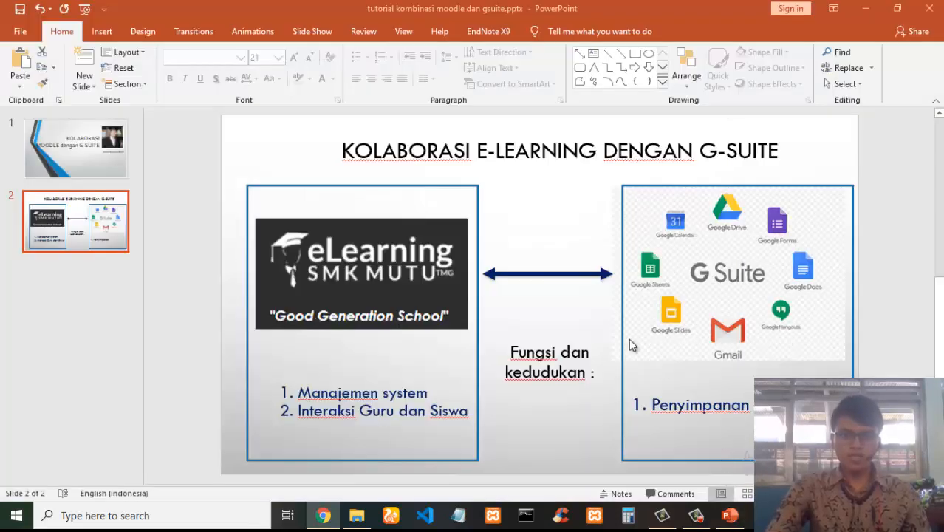